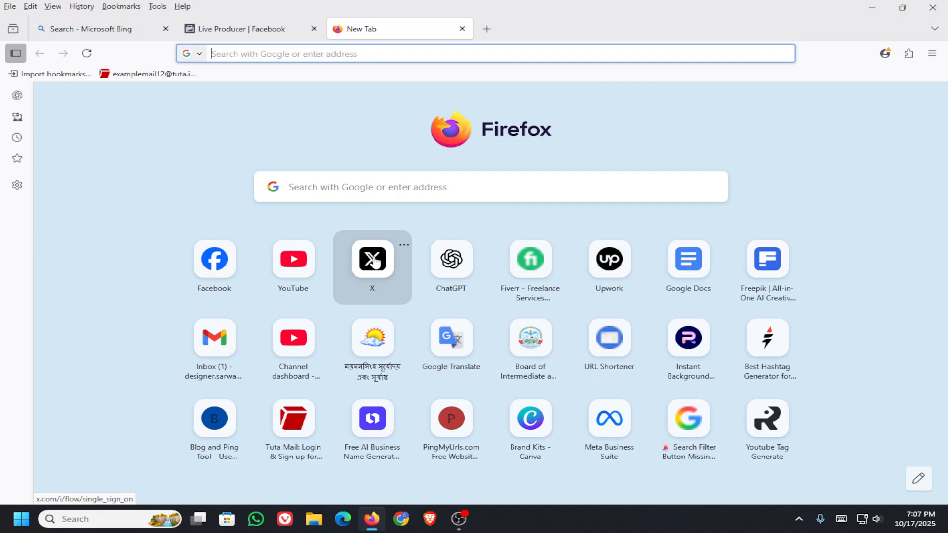
Step: Open the X website, dismiss the sign-in error, and expand the additional navigation options on the home page
{"action": "left_click", "coordinate": [373, 260]}
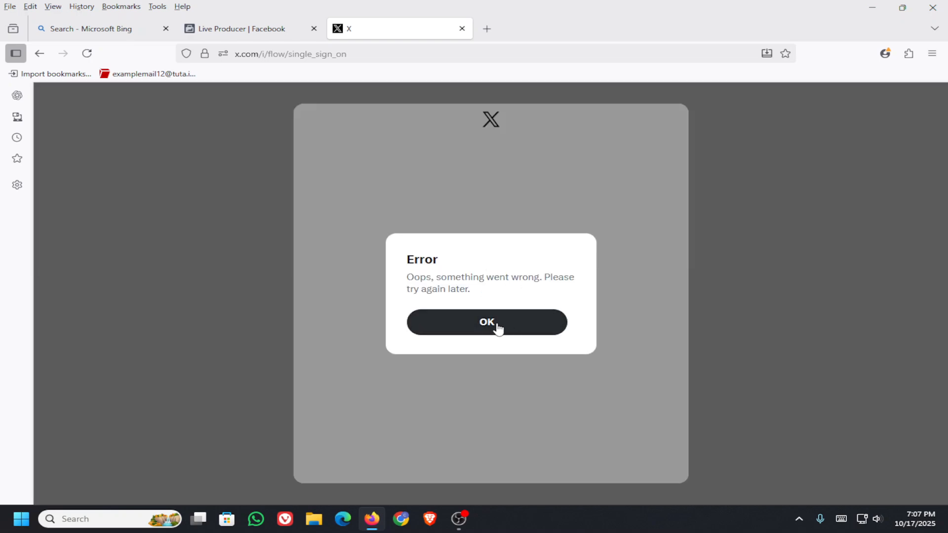
{"action": "left_click", "coordinate": [488, 324]}
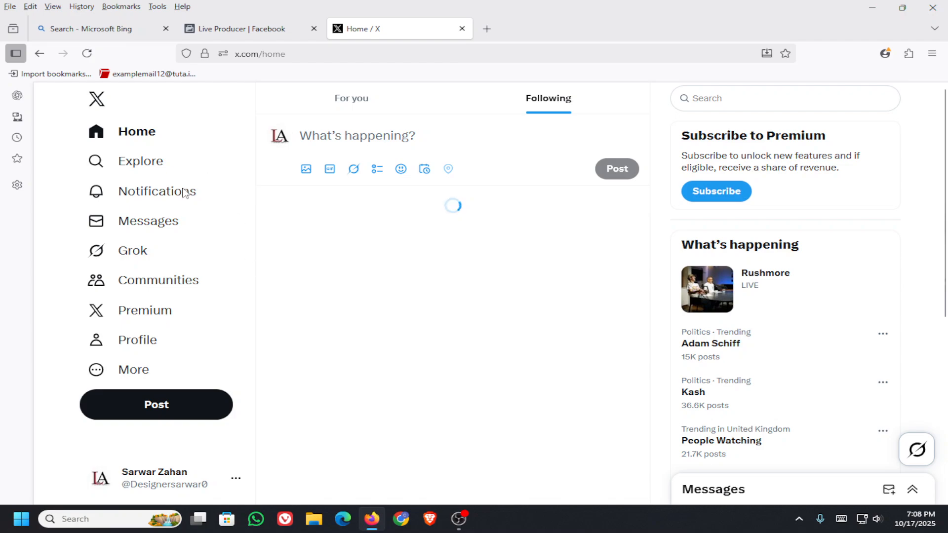
{"action": "left_click", "coordinate": [135, 375]}
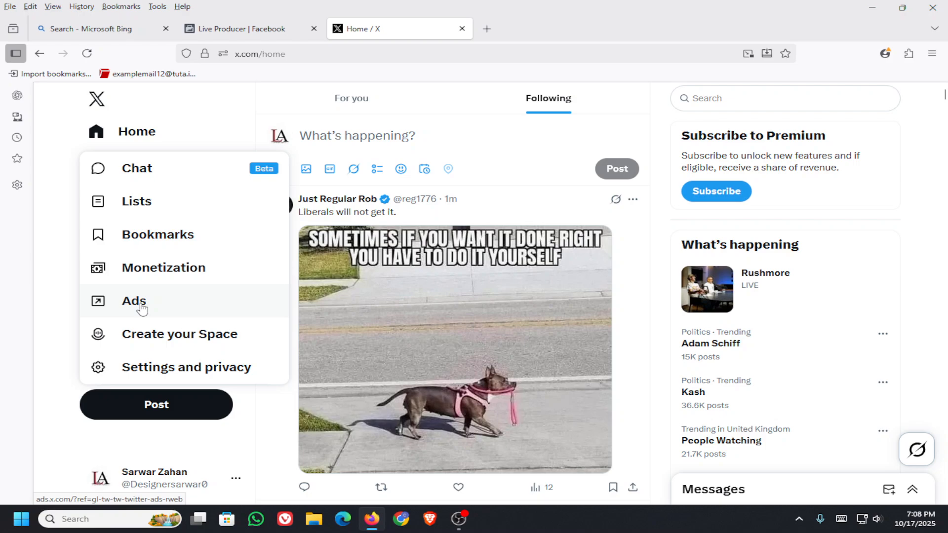
Step: Outline the Ads entry with a red rectangle in a screen capture of the home page, and discard the capture
{"action": "left_click", "coordinate": [799, 518]}
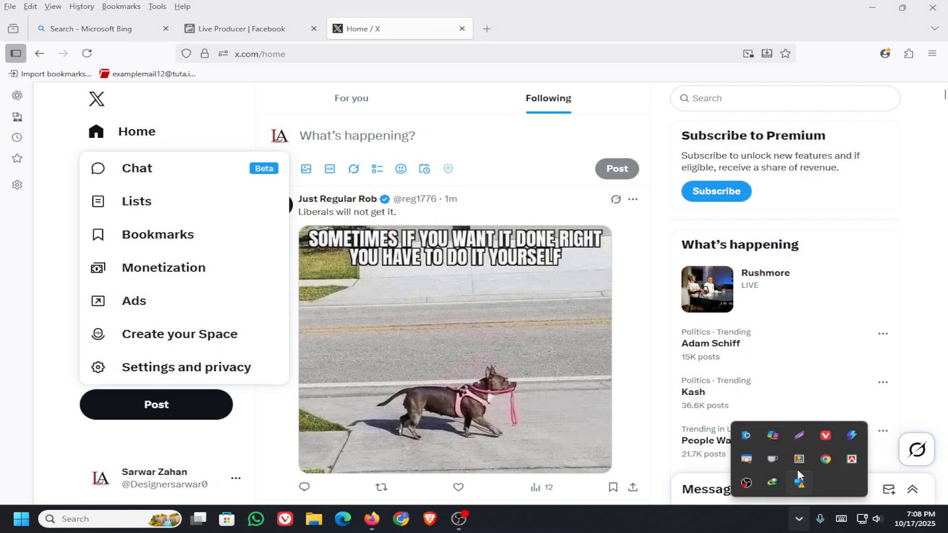
{"action": "left_click", "coordinate": [799, 434]}
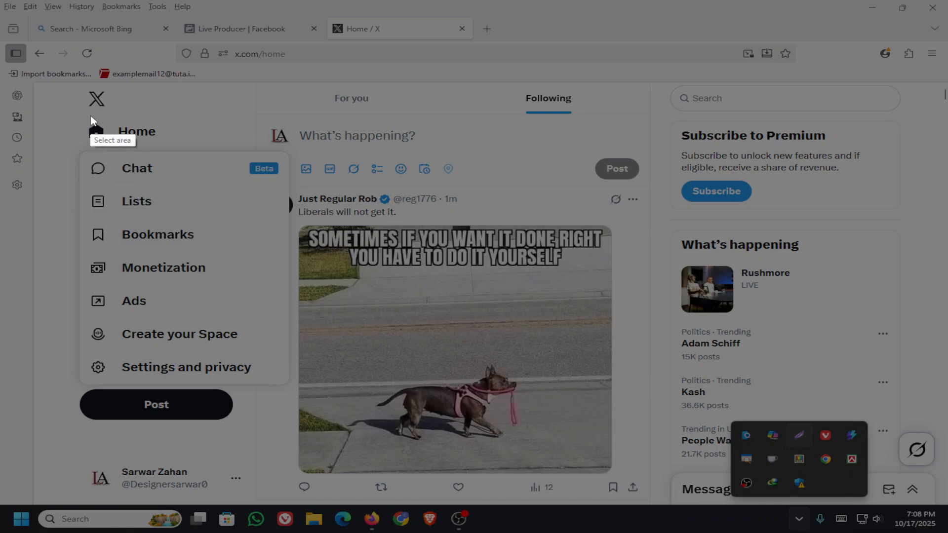
{"action": "left_click_drag", "start_coordinate": [87, 106], "coordinate": [794, 468]}
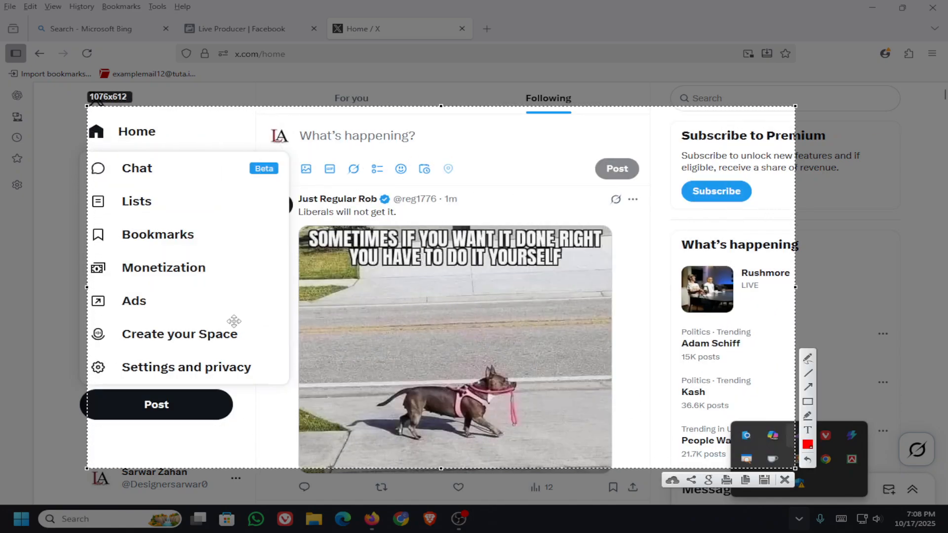
{"action": "left_click", "coordinate": [807, 402]}
{"action": "left_click_drag", "start_coordinate": [114, 292], "coordinate": [162, 309]}
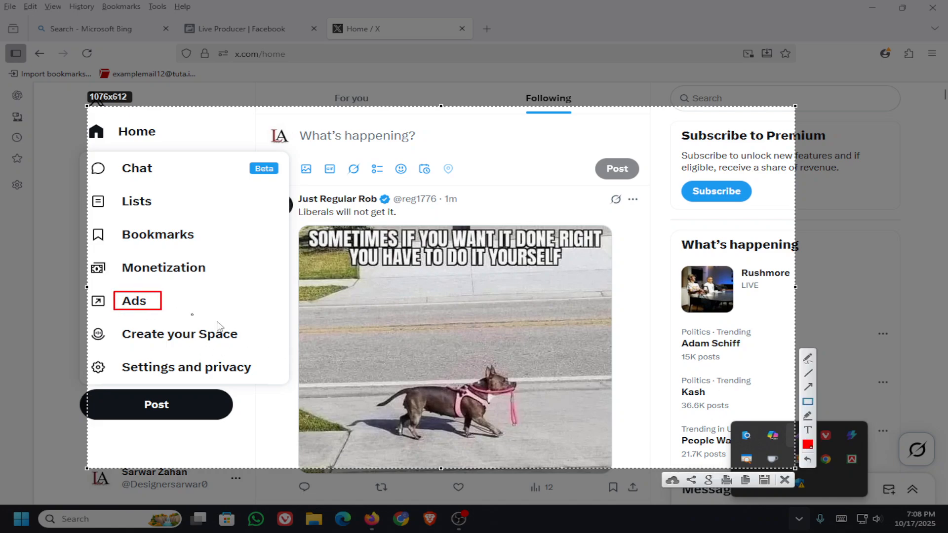
{"action": "left_click", "coordinate": [785, 479]}
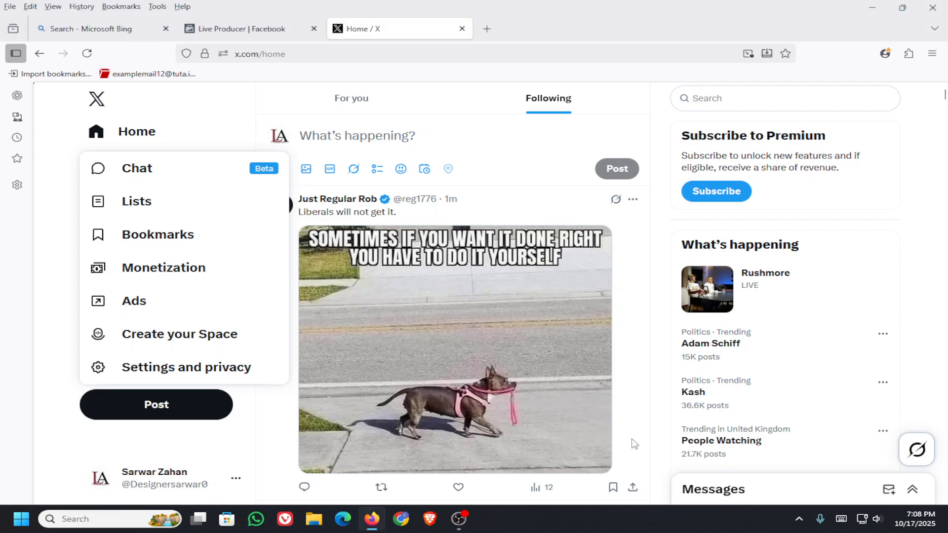
Step: Open X Ads and select Engagements as the new campaign's objective
{"action": "left_click", "coordinate": [144, 303]}
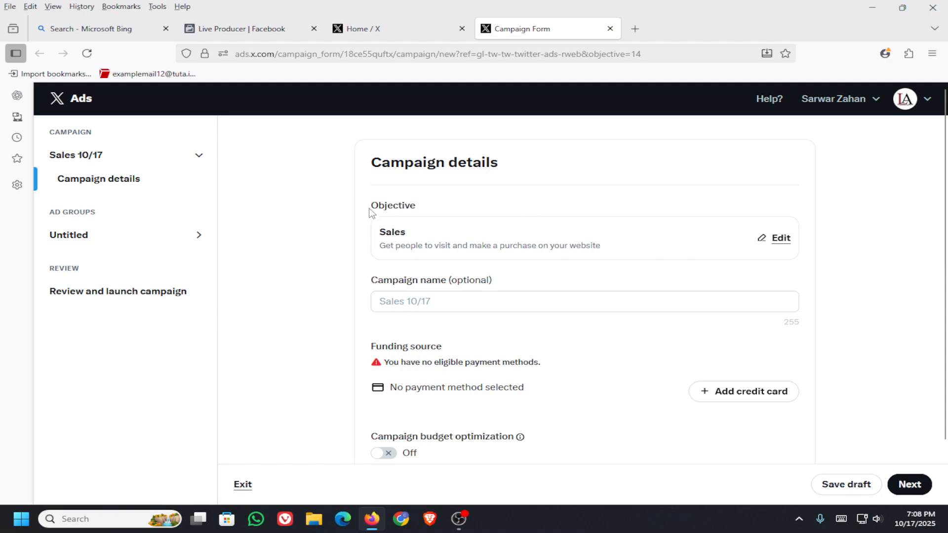
{"action": "left_click", "coordinate": [783, 242]}
{"action": "scroll", "coordinate": [526, 397], "scroll_direction": "down", "scroll_amount": 1}
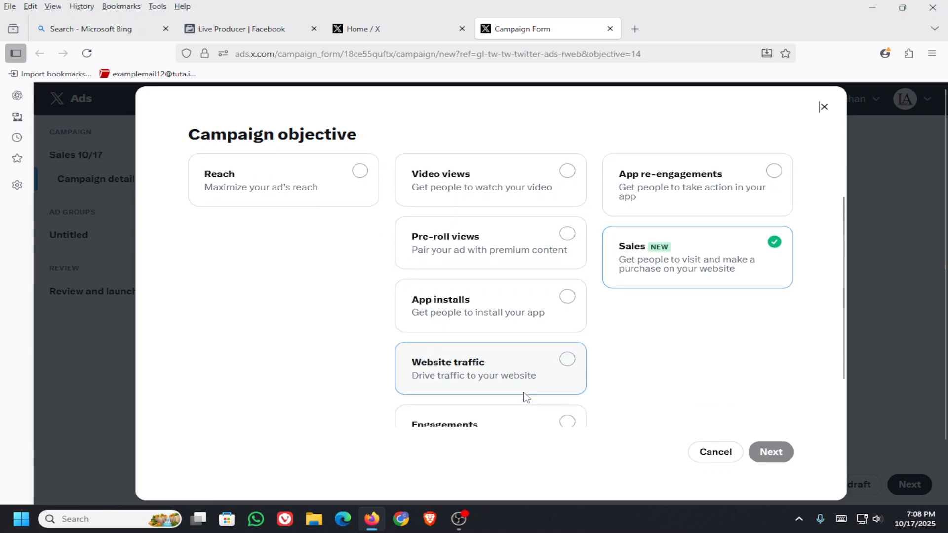
{"action": "scroll", "coordinate": [526, 397], "scroll_direction": "down", "scroll_amount": 1}
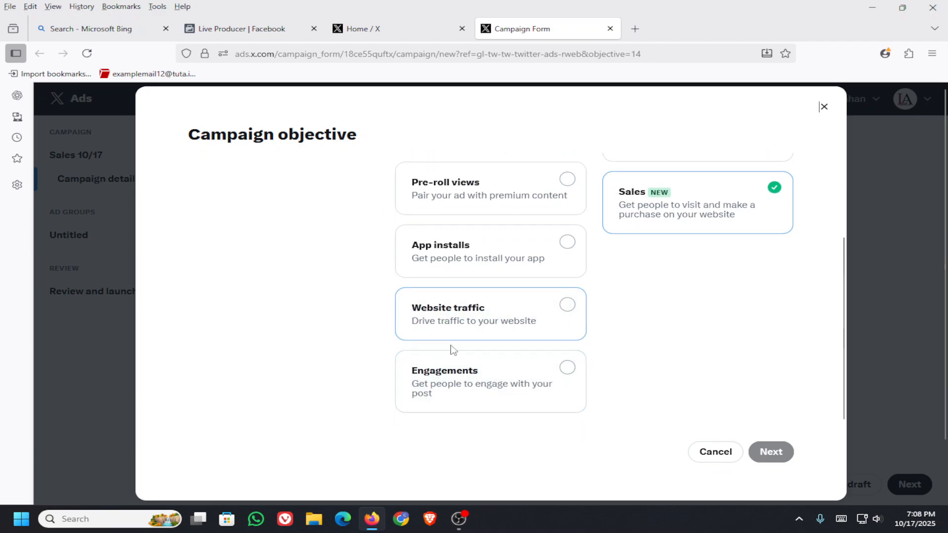
{"action": "left_click", "coordinate": [567, 370]}
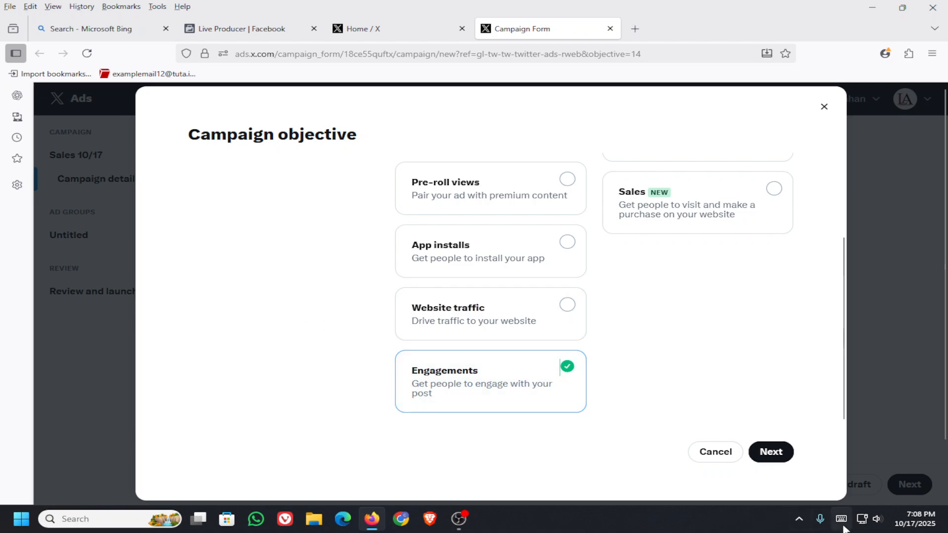
Step: Outline Pre-roll views, App installs, Website traffic, Engagements and Sales with red rectangles in a screen capture, and discard it
{"action": "left_click", "coordinate": [798, 519]}
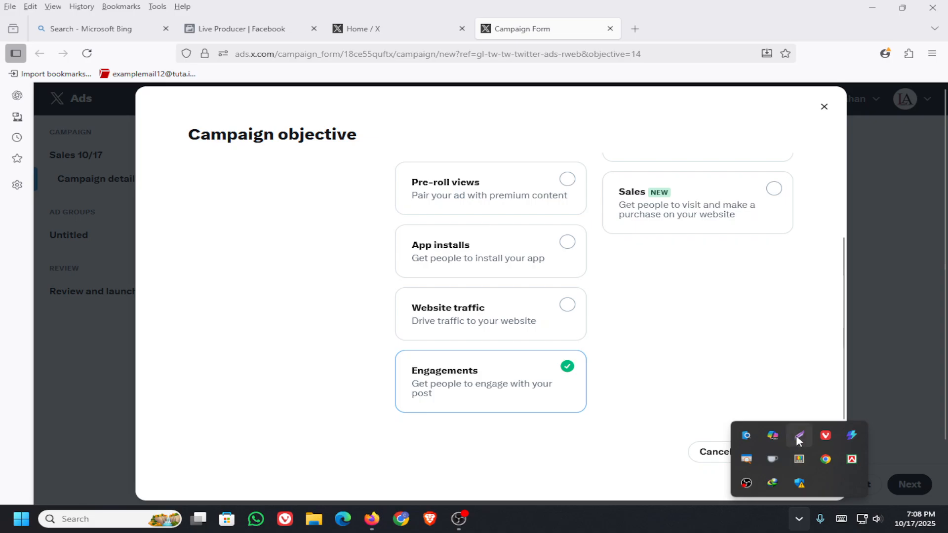
{"action": "left_click", "coordinate": [796, 436]}
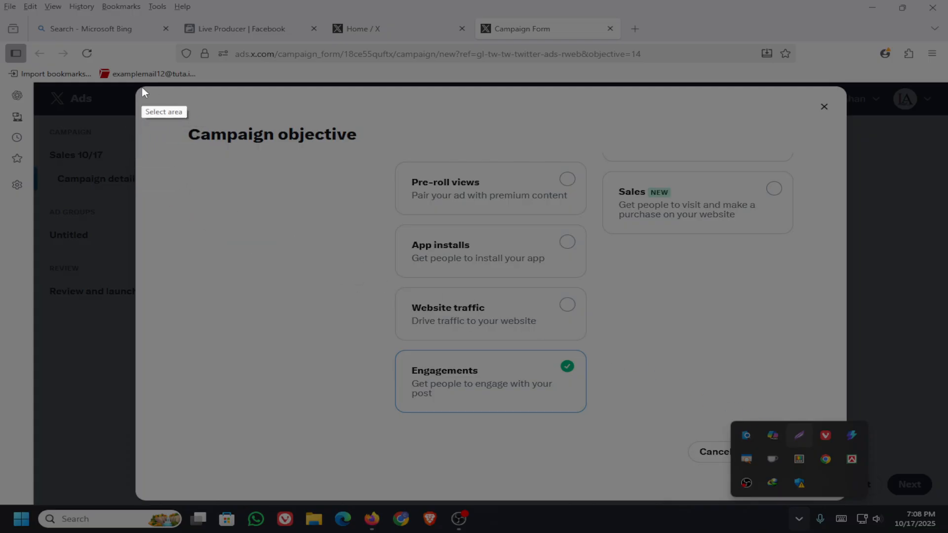
{"action": "mouse_move", "coordinate": [141, 88]}
{"action": "left_mouse_down"}
{"action": "mouse_move", "coordinate": [514, 262]}
{"action": "mouse_move", "coordinate": [752, 447]}
{"action": "mouse_move", "coordinate": [851, 494]}
{"action": "left_mouse_up"}
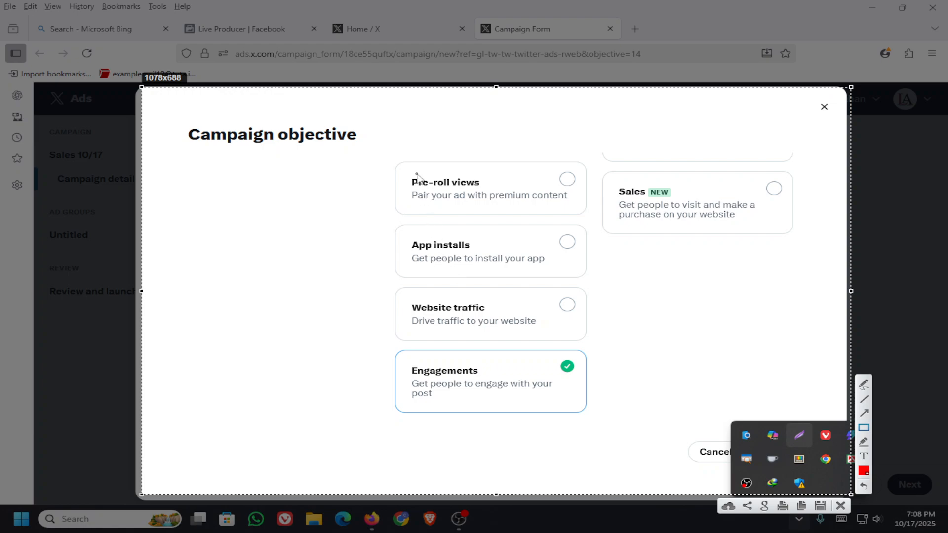
{"action": "mouse_move", "coordinate": [396, 169]}
{"action": "left_mouse_down"}
{"action": "mouse_move", "coordinate": [445, 189]}
{"action": "mouse_move", "coordinate": [583, 206]}
{"action": "left_mouse_up"}
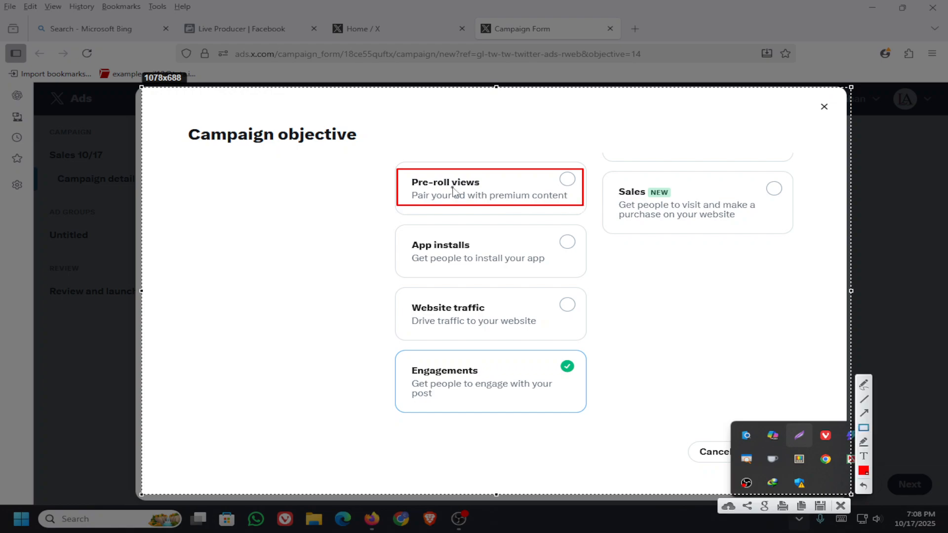
{"action": "left_click_drag", "start_coordinate": [395, 235], "coordinate": [584, 272]}
{"action": "left_click_drag", "start_coordinate": [400, 287], "coordinate": [586, 339]}
{"action": "left_click_drag", "start_coordinate": [398, 356], "coordinate": [594, 411]}
{"action": "left_click_drag", "start_coordinate": [610, 177], "coordinate": [779, 226]}
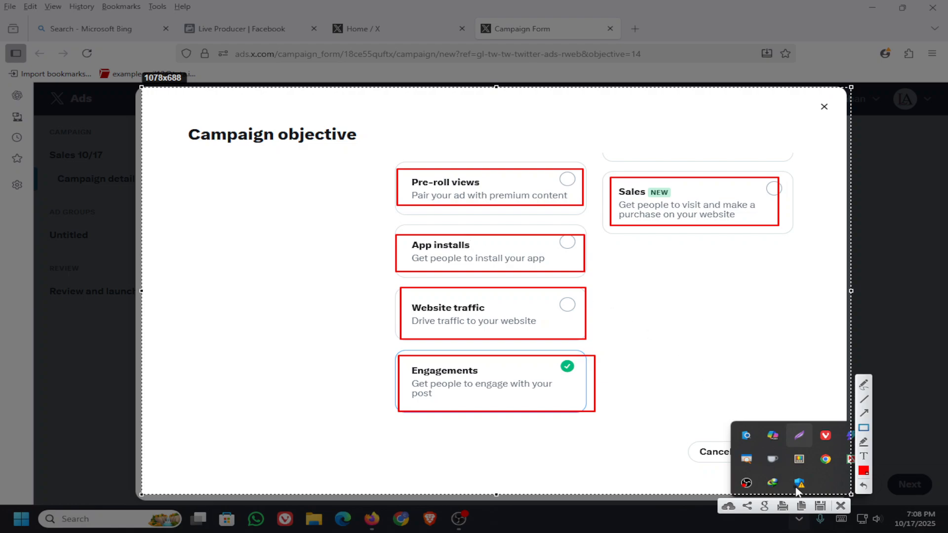
{"action": "left_click", "coordinate": [844, 504]}
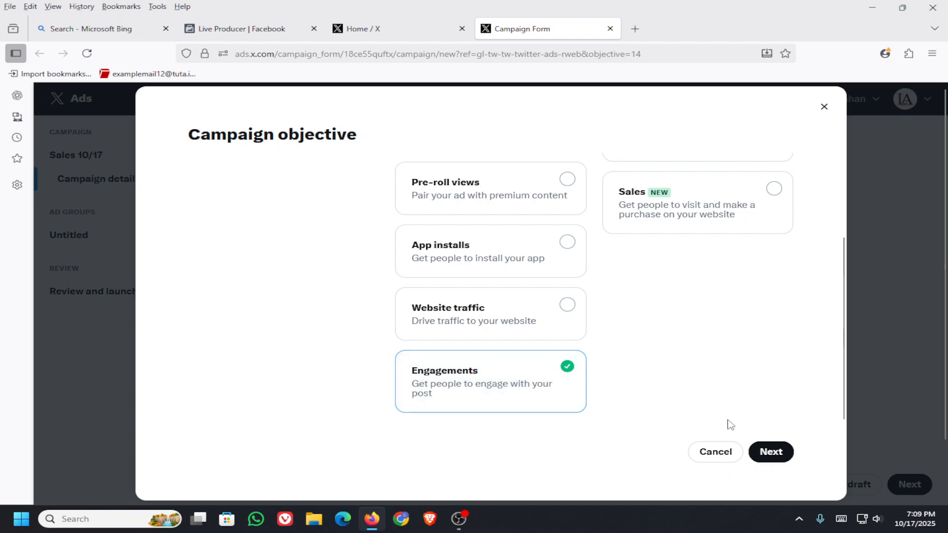
Step: Confirm the change of objective to Engagements and name the campaign "X Ads Campaign Gold"
{"action": "left_click", "coordinate": [773, 451]}
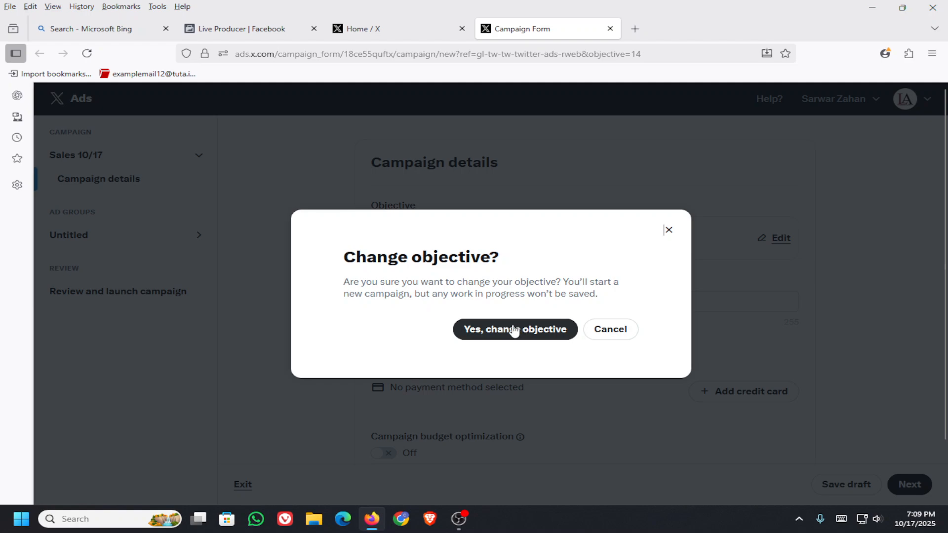
{"action": "left_click", "coordinate": [485, 331]}
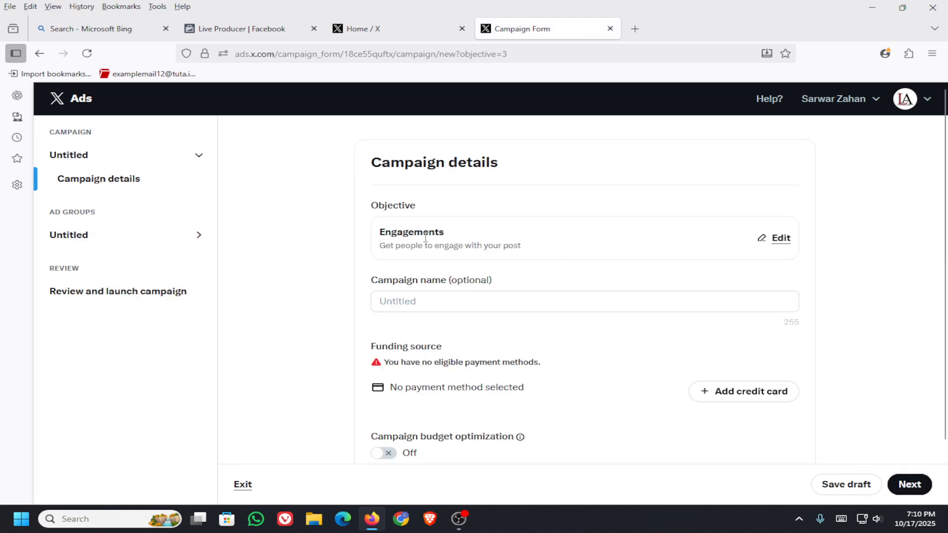
{"action": "left_click", "coordinate": [438, 301]}
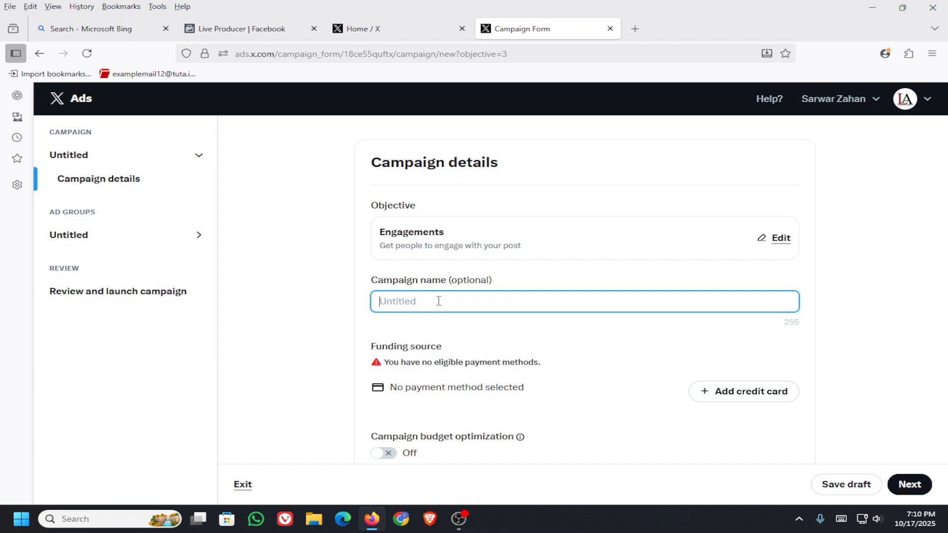
{"action": "type", "text": "X"}
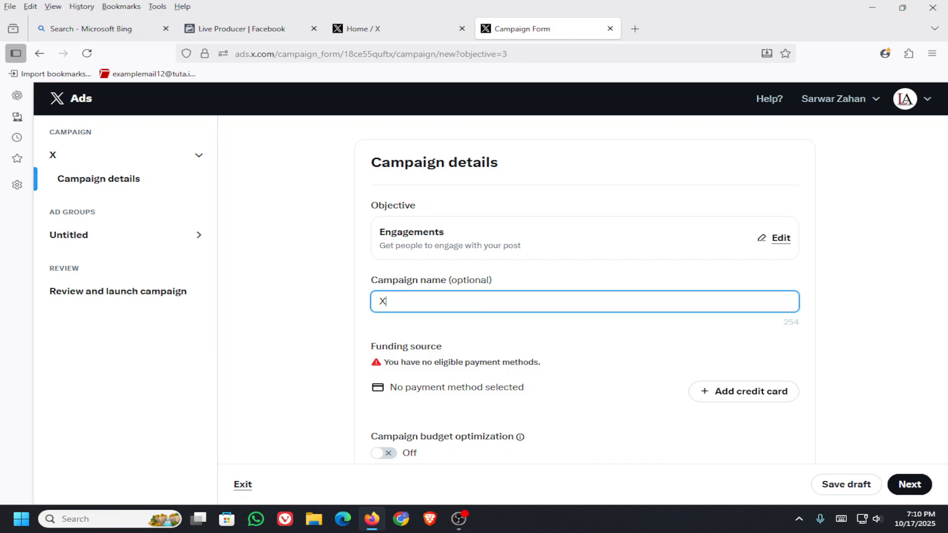
{"action": "type", "text": " Ads Campaign Gold"}
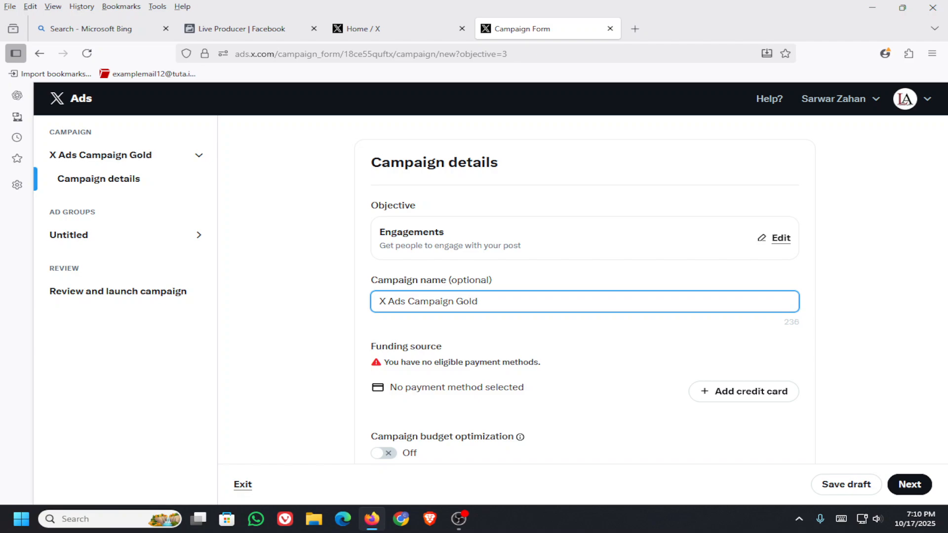
Step: Outline the Funding source heading and the Add credit card option in red in a screen capture, and discard the capture
{"action": "scroll", "coordinate": [466, 292], "scroll_direction": "down", "scroll_amount": 2}
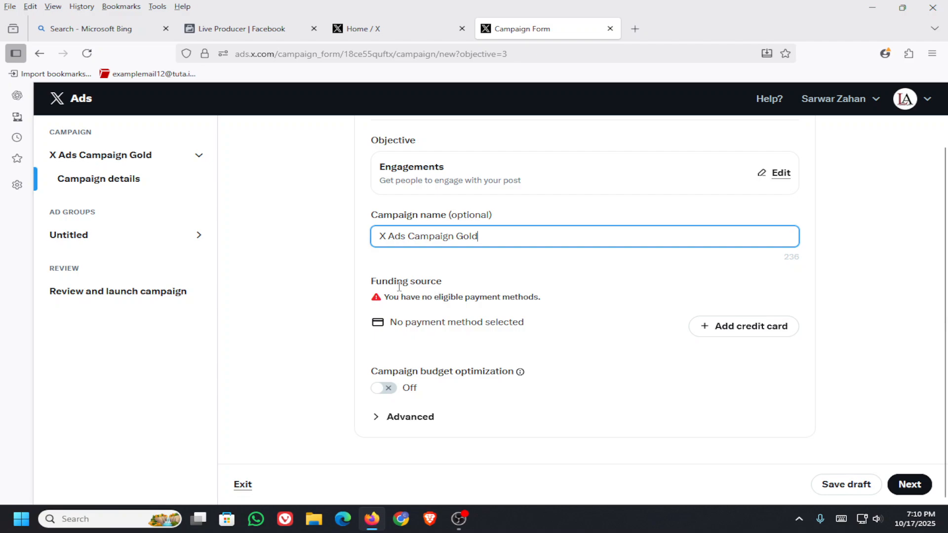
{"action": "left_click", "coordinate": [800, 518]}
{"action": "left_click", "coordinate": [799, 434]}
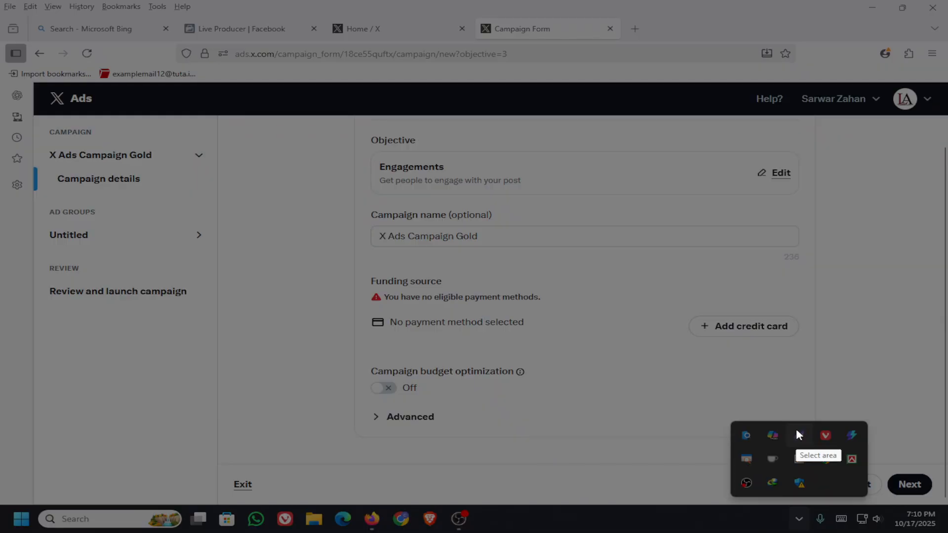
{"action": "left_click_drag", "start_coordinate": [211, 114], "coordinate": [897, 506]}
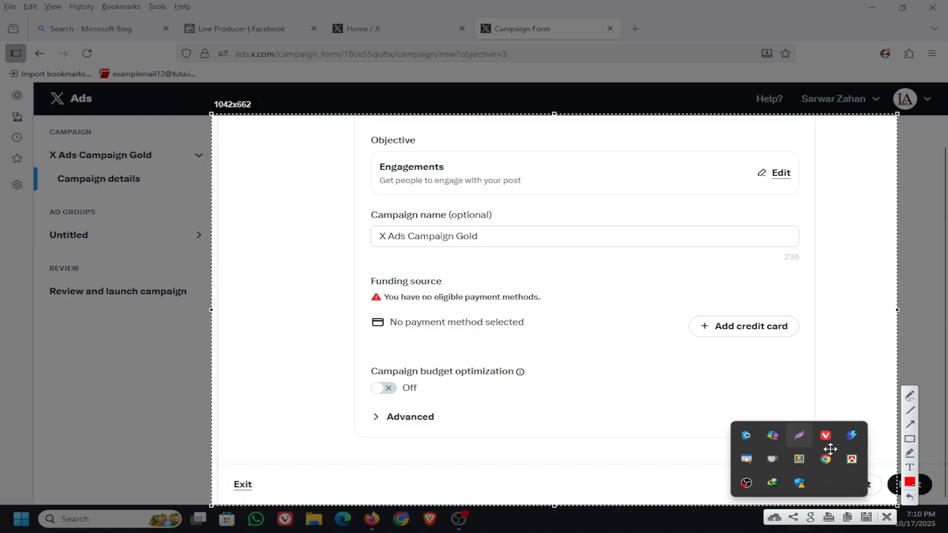
{"action": "left_click", "coordinate": [910, 438]}
{"action": "left_click_drag", "start_coordinate": [360, 270], "coordinate": [450, 293]}
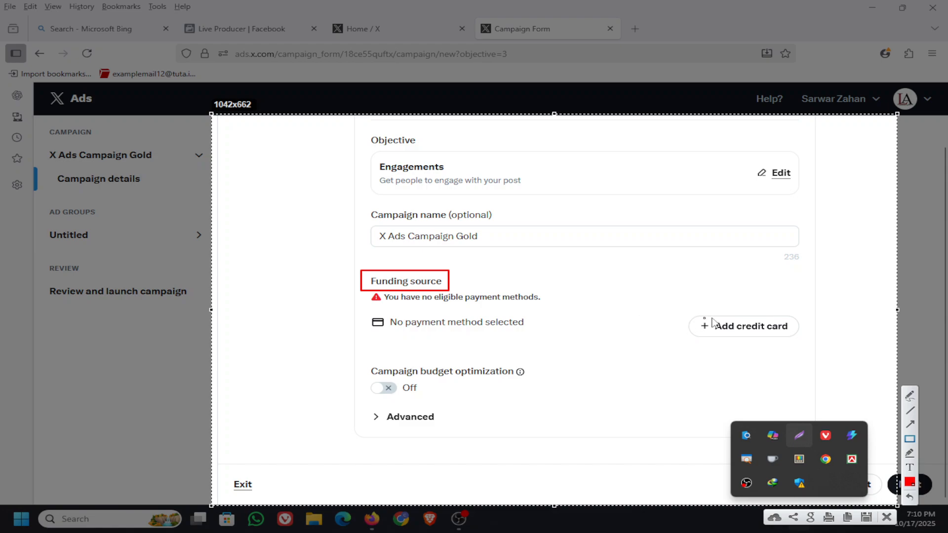
{"action": "mouse_move", "coordinate": [698, 314]}
{"action": "left_mouse_down"}
{"action": "mouse_move", "coordinate": [744, 338]}
{"action": "mouse_move", "coordinate": [793, 341]}
{"action": "left_mouse_up"}
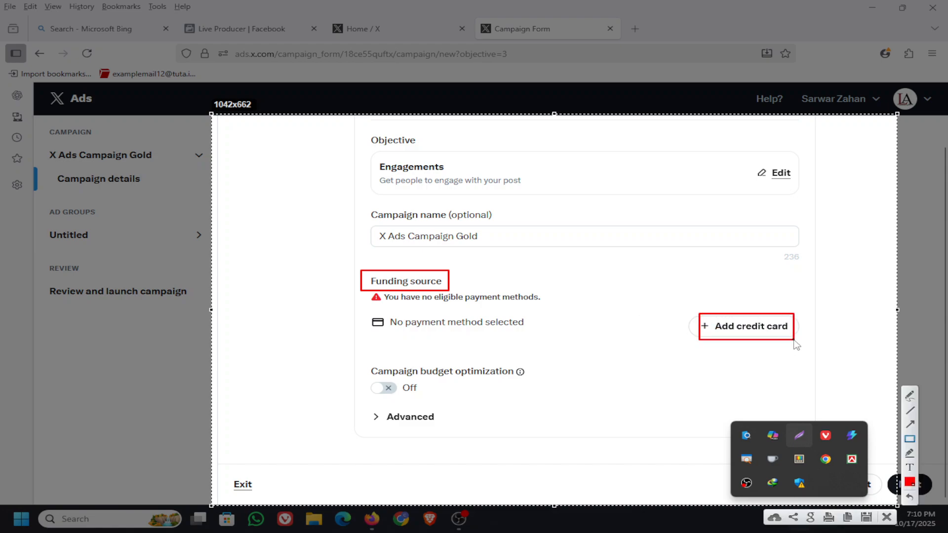
{"action": "left_click", "coordinate": [887, 516]}
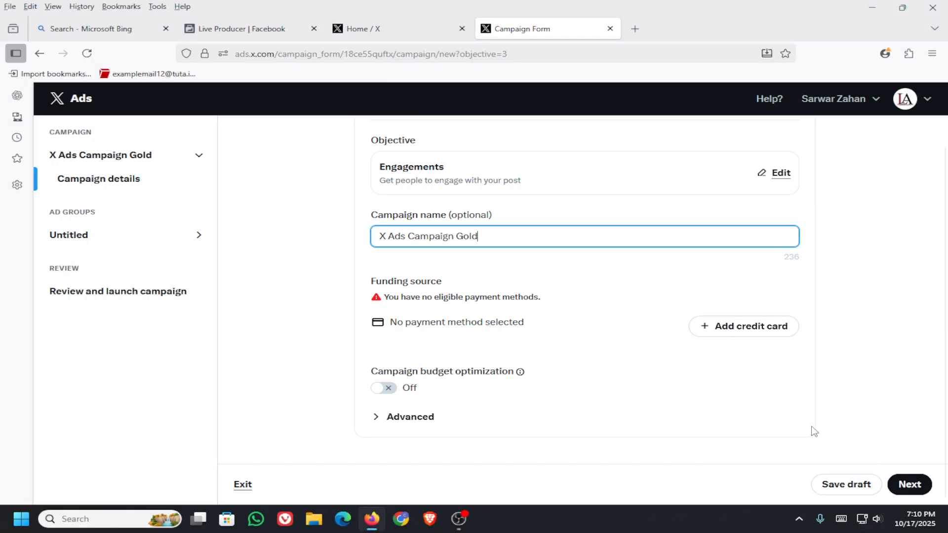
Step: Open the form for adding a credit card as funding source and activate its card number field
{"action": "left_click", "coordinate": [746, 328]}
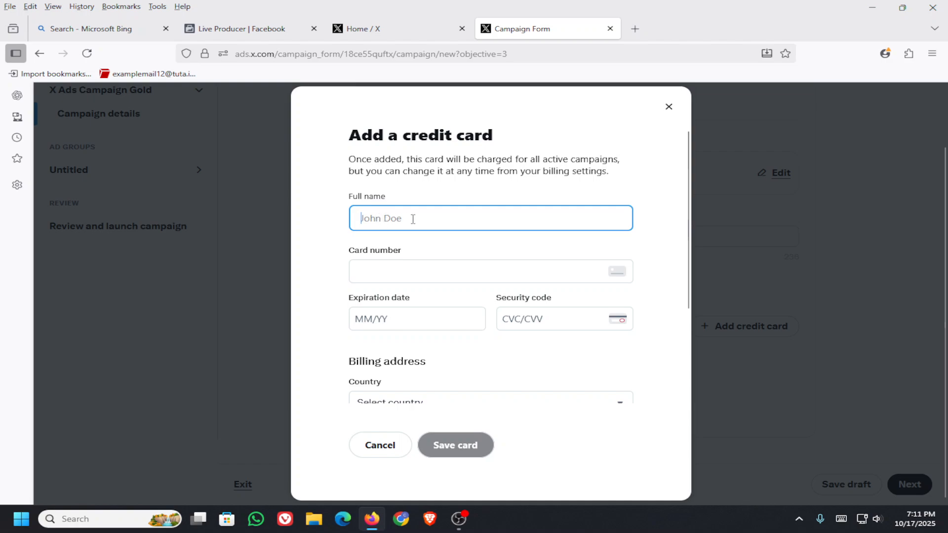
{"action": "left_click", "coordinate": [389, 269]}
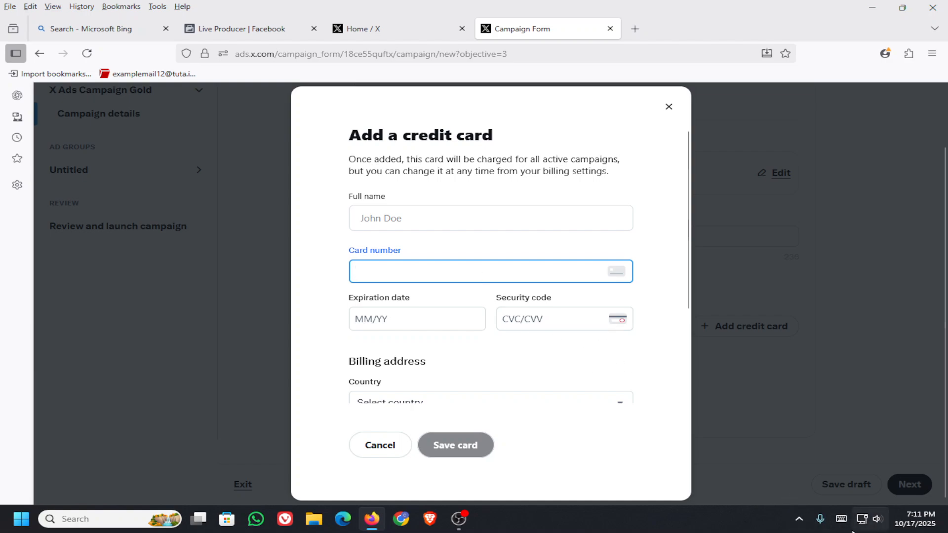
Step: Outline the full name, card number, expiration date and security code fields in red in a screen capture, and discard it
{"action": "left_click", "coordinate": [800, 520]}
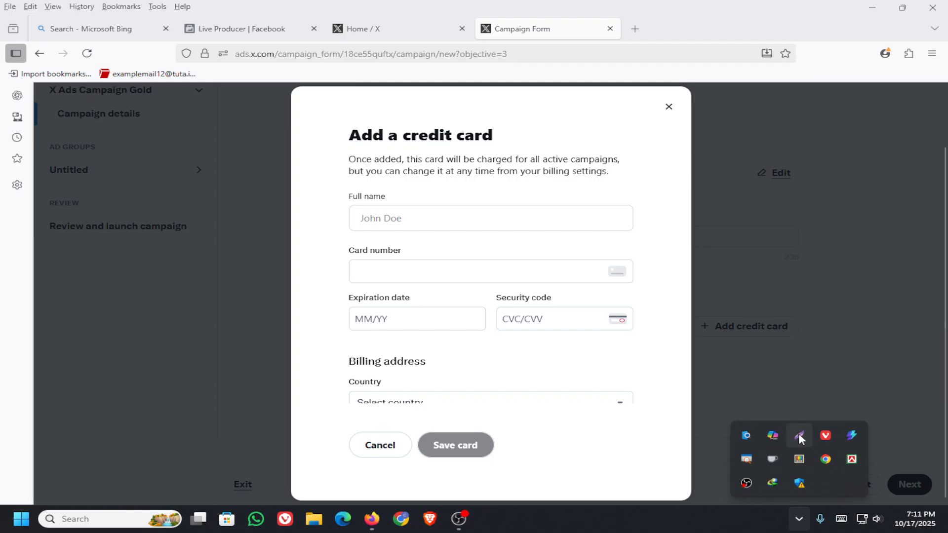
{"action": "left_click", "coordinate": [799, 435]}
{"action": "left_click_drag", "start_coordinate": [310, 87], "coordinate": [690, 493]}
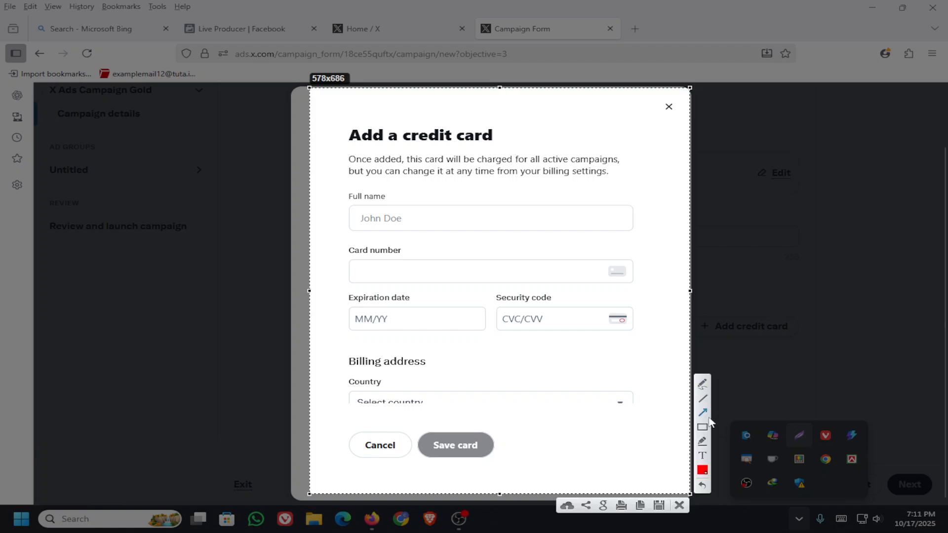
{"action": "left_click", "coordinate": [703, 427]}
{"action": "mouse_move", "coordinate": [341, 190]}
{"action": "left_mouse_down"}
{"action": "mouse_move", "coordinate": [482, 236]}
{"action": "mouse_move", "coordinate": [610, 229]}
{"action": "left_mouse_up"}
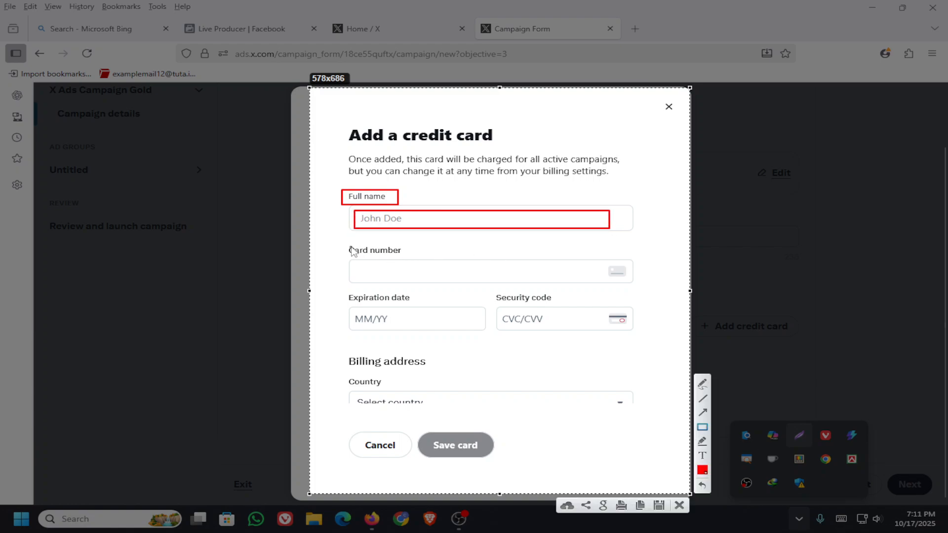
{"action": "left_click_drag", "start_coordinate": [342, 243], "coordinate": [411, 257]}
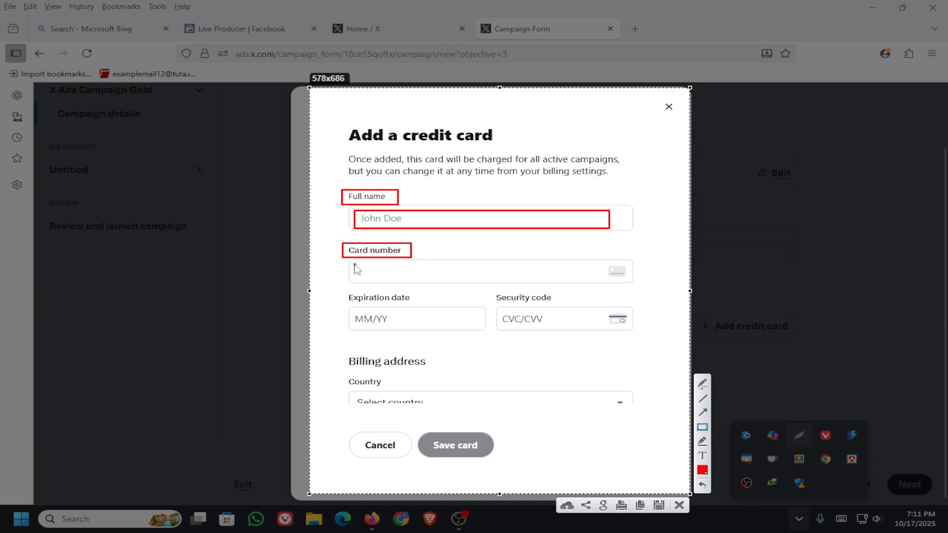
{"action": "mouse_move", "coordinate": [350, 263]}
{"action": "left_mouse_down"}
{"action": "mouse_move", "coordinate": [498, 281]}
{"action": "mouse_move", "coordinate": [623, 277]}
{"action": "left_mouse_up"}
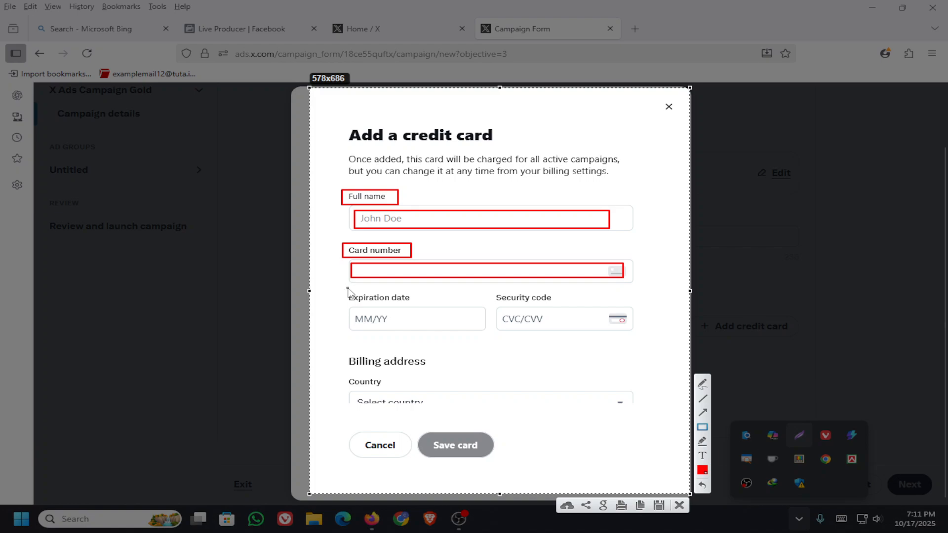
{"action": "left_click_drag", "start_coordinate": [343, 289], "coordinate": [419, 309]}
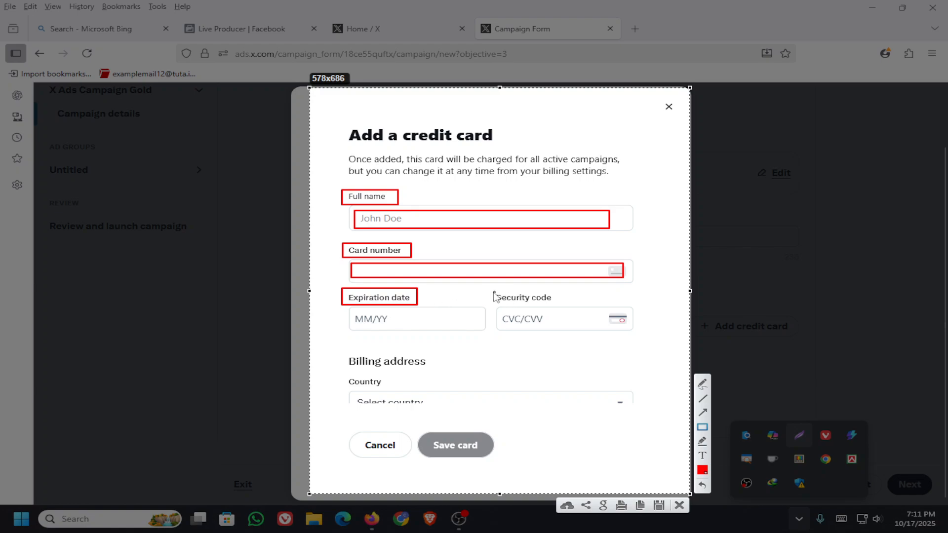
{"action": "left_click_drag", "start_coordinate": [485, 291], "coordinate": [565, 307]}
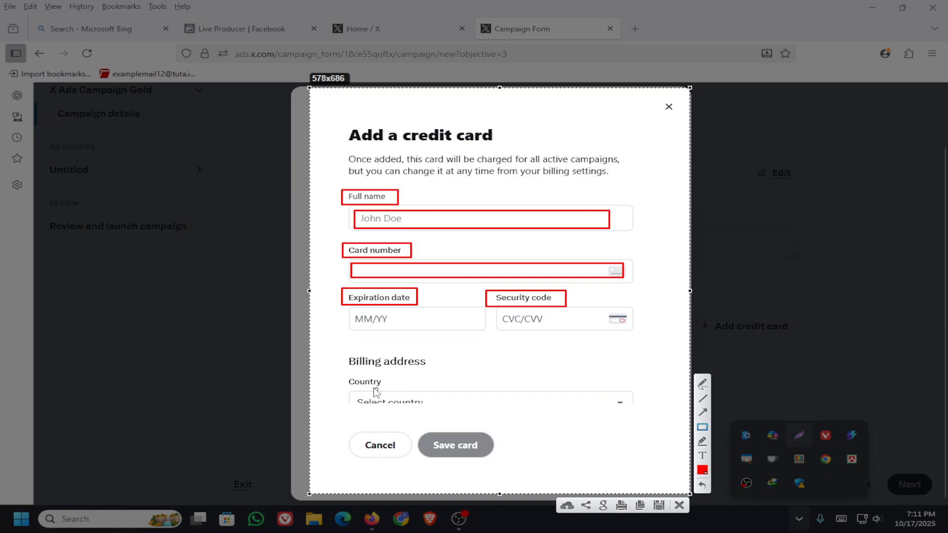
{"action": "left_click", "coordinate": [679, 505]}
Step: Examine the billing address, email address and card nickname fields of the credit card form, and close the form without saving
{"action": "scroll", "coordinate": [479, 345], "scroll_direction": "down", "scroll_amount": 3}
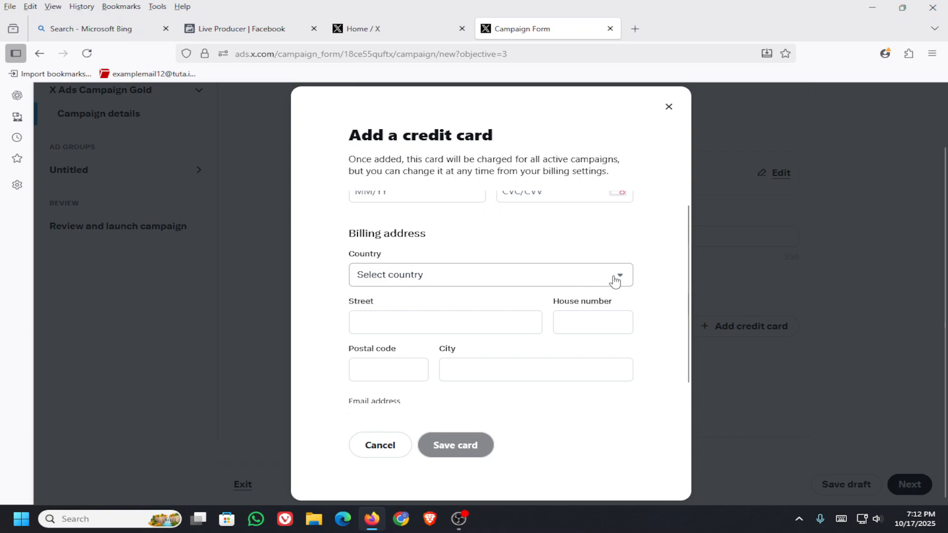
{"action": "left_click", "coordinate": [379, 324]}
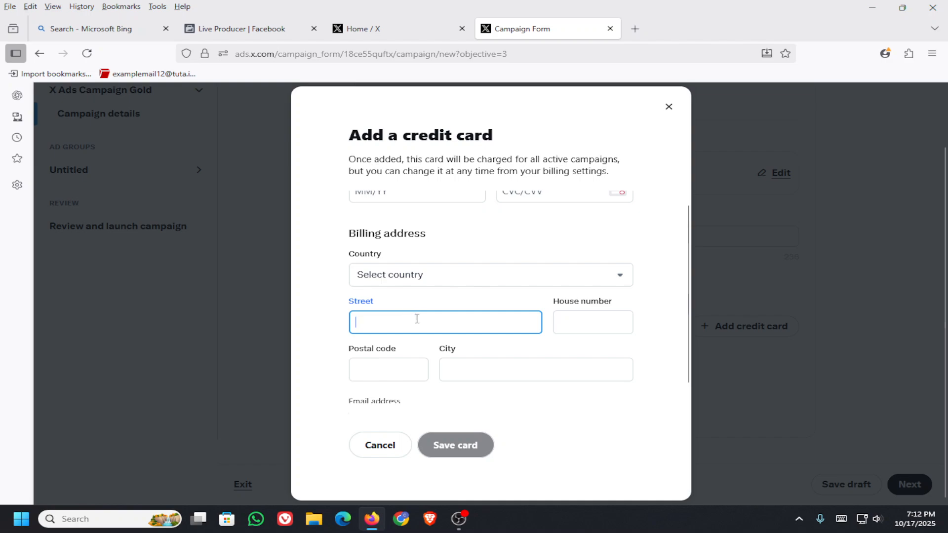
{"action": "left_click", "coordinate": [589, 324]}
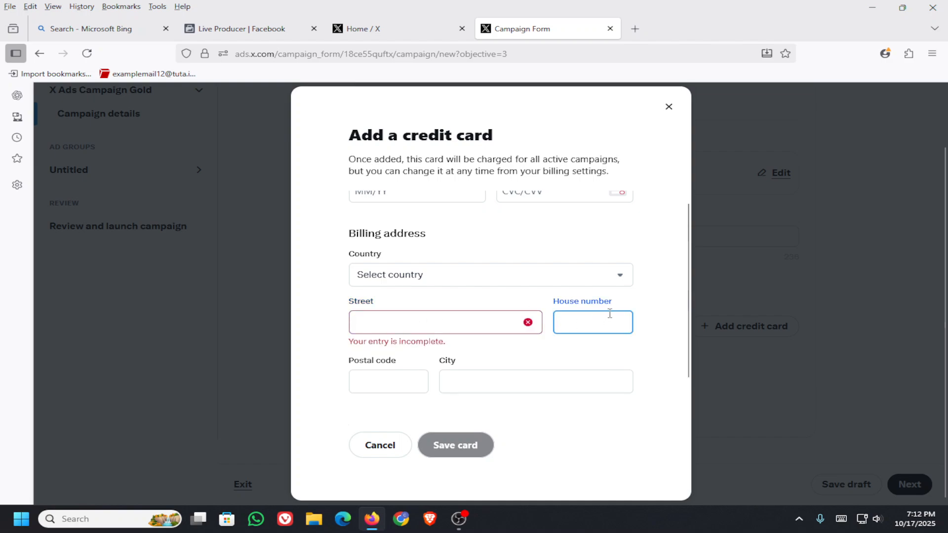
{"action": "left_click", "coordinate": [379, 376]}
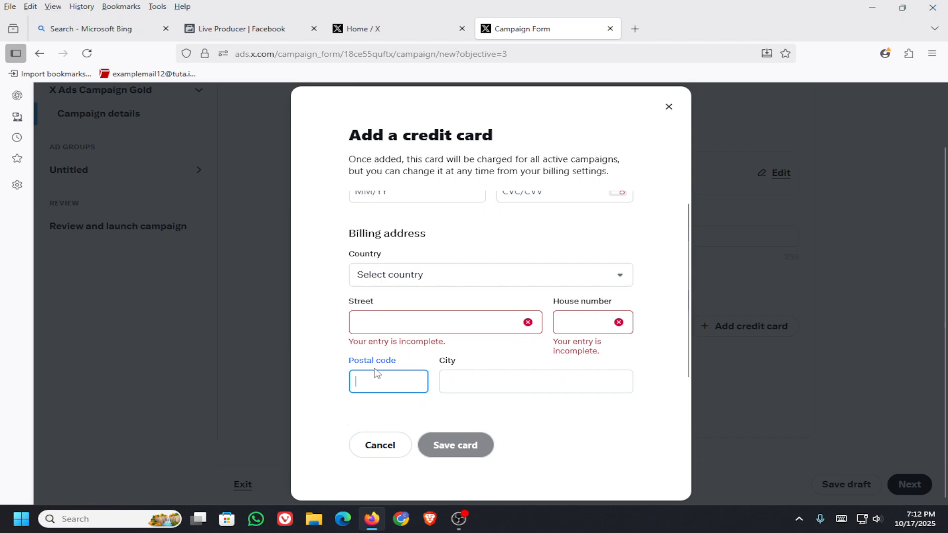
{"action": "left_click", "coordinate": [502, 383]}
{"action": "scroll", "coordinate": [522, 390], "scroll_direction": "down", "scroll_amount": 3}
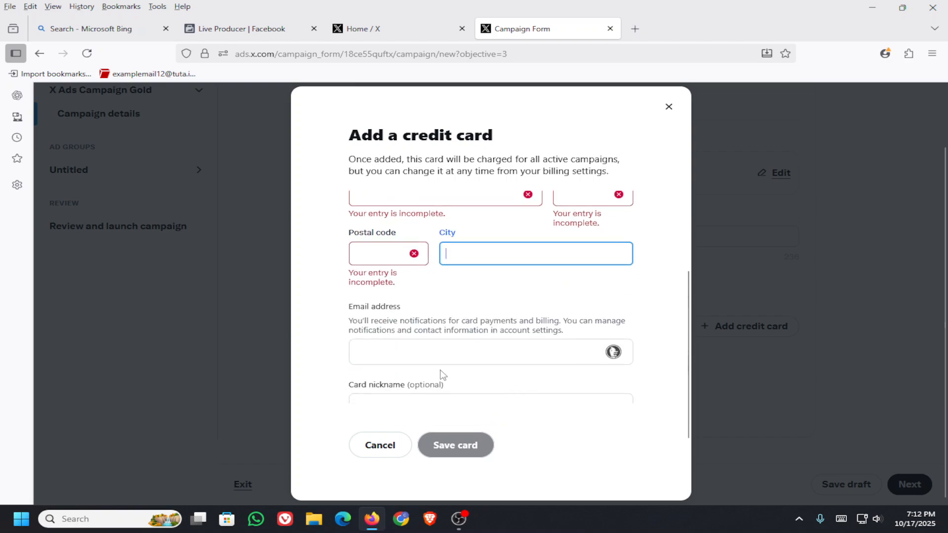
{"action": "left_click", "coordinate": [418, 351]}
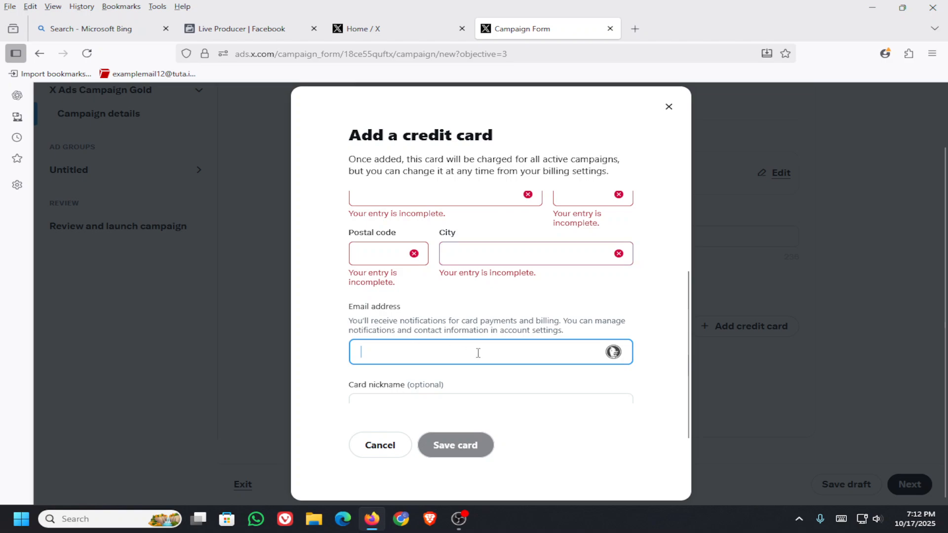
{"action": "scroll", "coordinate": [428, 329], "scroll_direction": "down", "scroll_amount": 1}
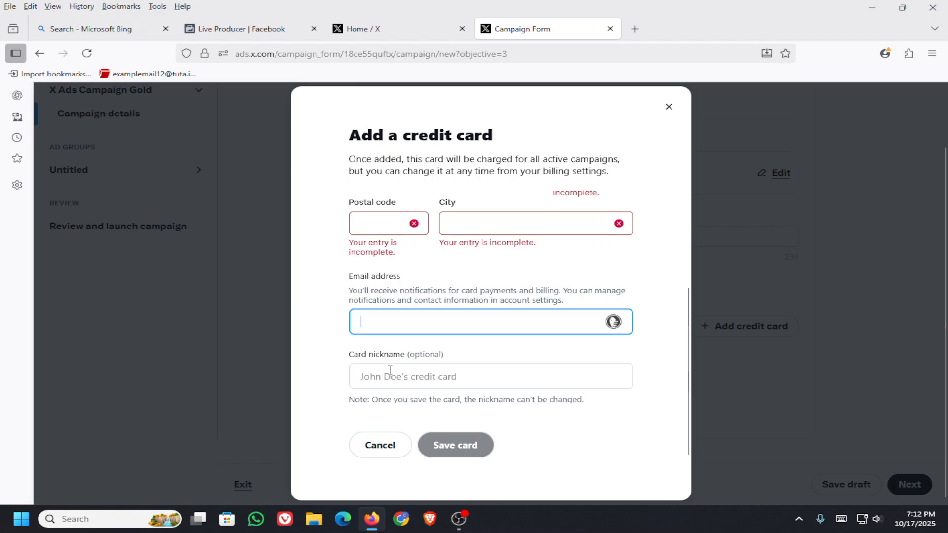
{"action": "left_click", "coordinate": [465, 378]}
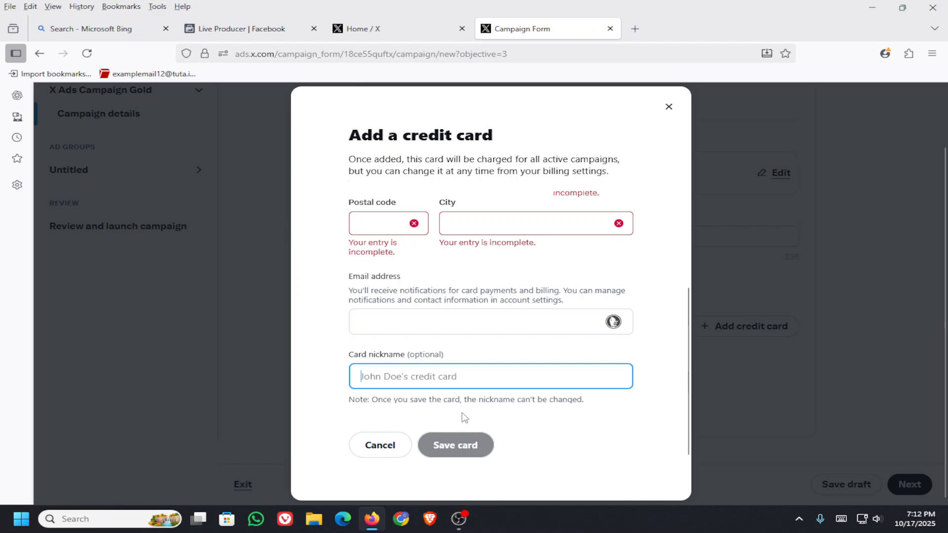
{"action": "left_click", "coordinate": [668, 109]}
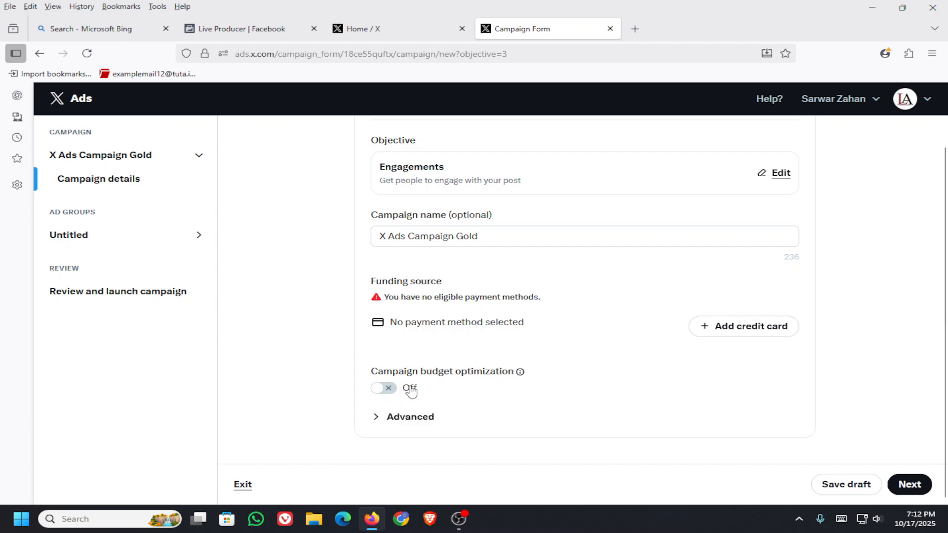
Step: Turn on campaign budget optimization and set the daily campaign budget to 5.00 USD, leaving the total budget empty
{"action": "left_click", "coordinate": [386, 389]}
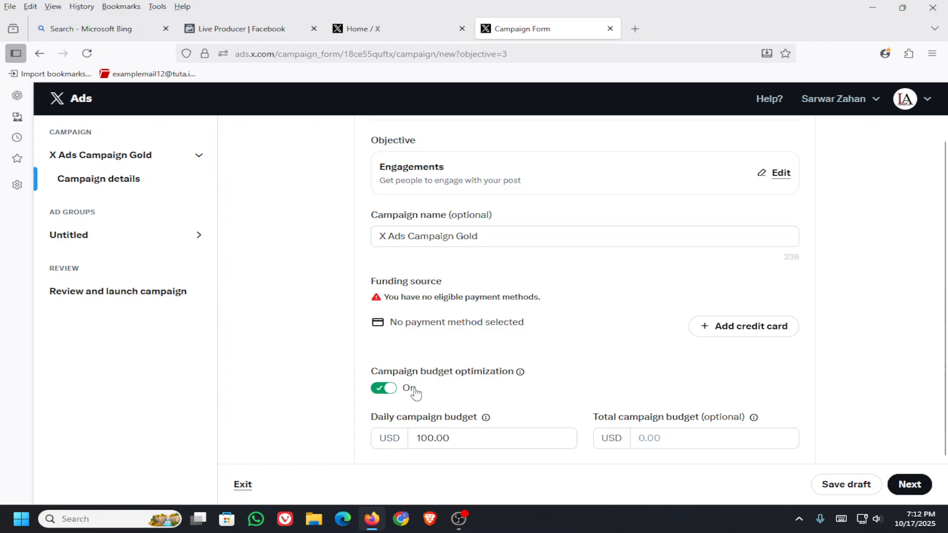
{"action": "scroll", "coordinate": [461, 389], "scroll_direction": "down", "scroll_amount": 2}
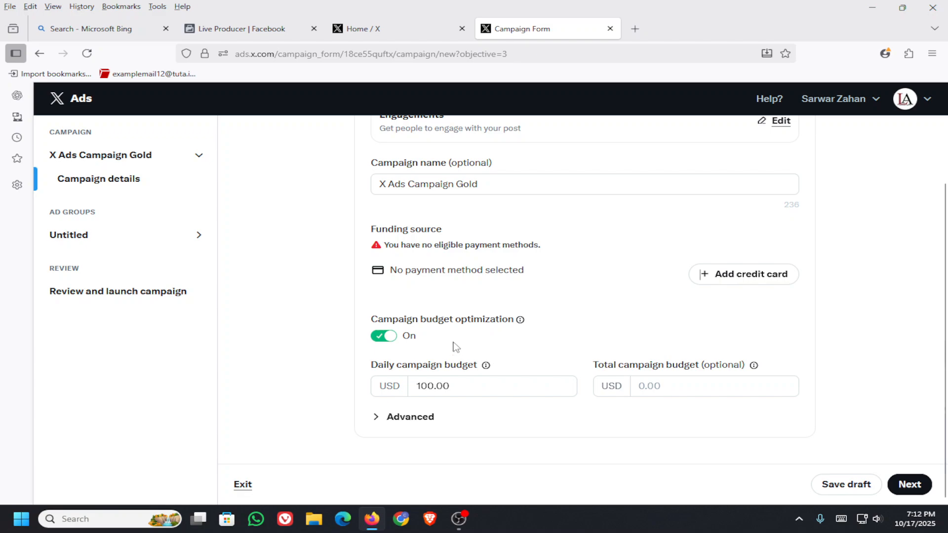
{"action": "left_click", "coordinate": [454, 385]}
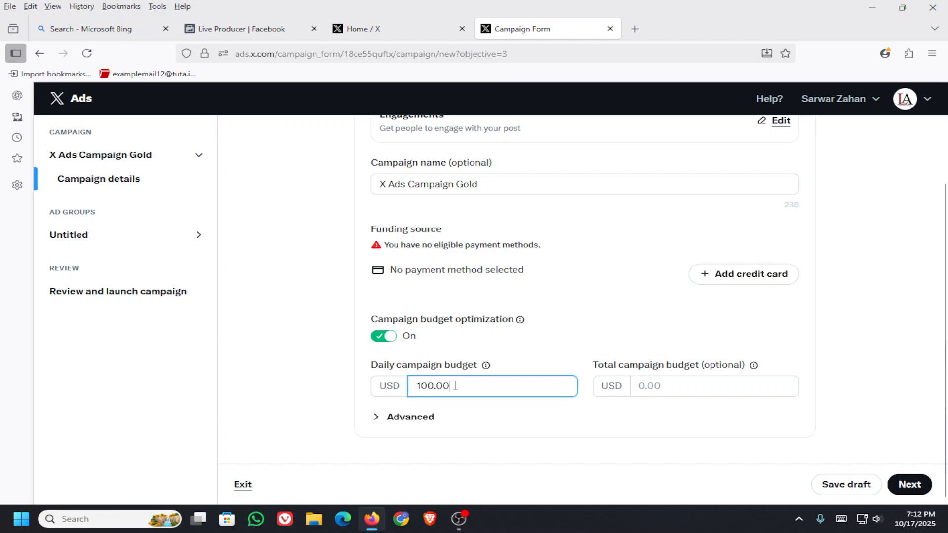
{"action": "left_click_drag", "start_coordinate": [436, 385], "coordinate": [410, 385]}
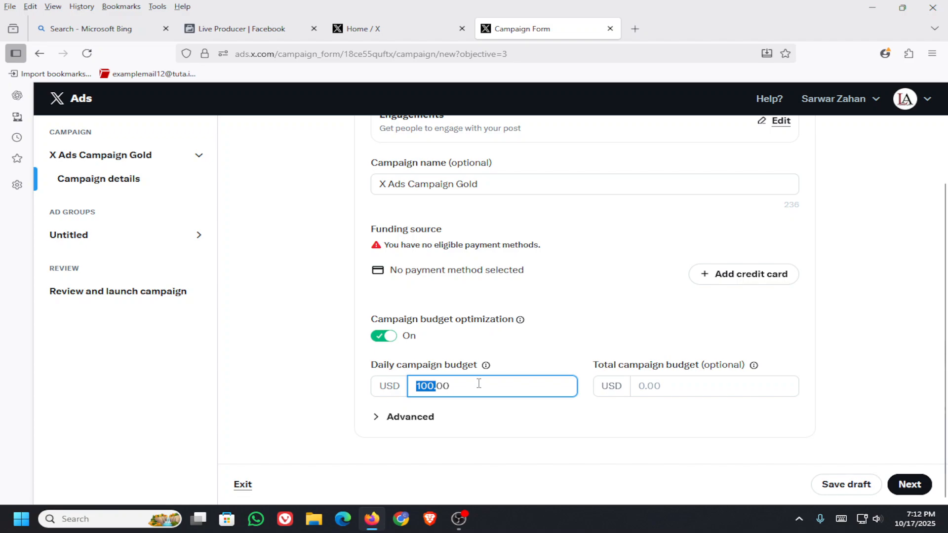
{"action": "type", "text": "5"}
{"action": "left_click_drag", "start_coordinate": [438, 386], "coordinate": [422, 390]}
{"action": "left_click", "coordinate": [462, 389]}
{"action": "key", "text": "BackSpace"}
{"action": "left_click", "coordinate": [738, 380]}
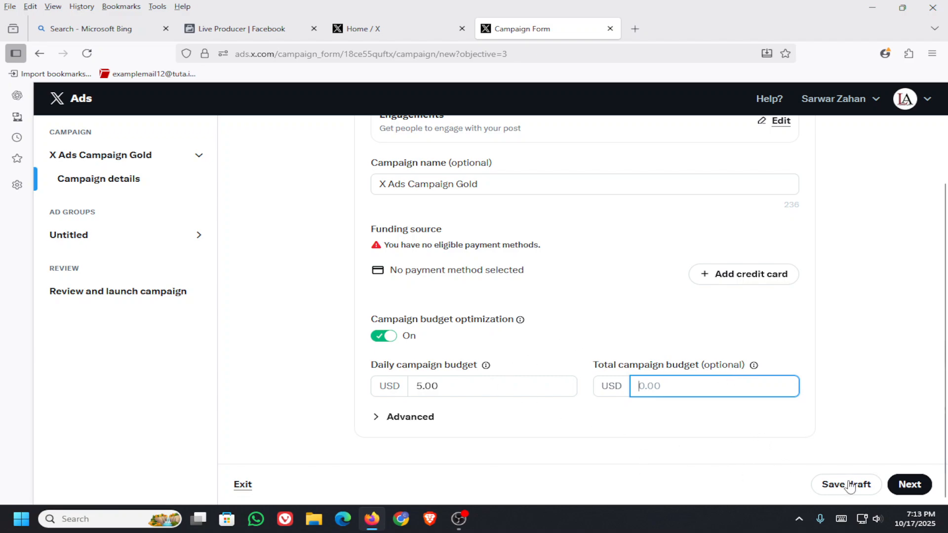
Step: Continue to the ad group details and look over the ad group name, Budget & Schedule and Delivery sections
{"action": "left_click", "coordinate": [910, 485]}
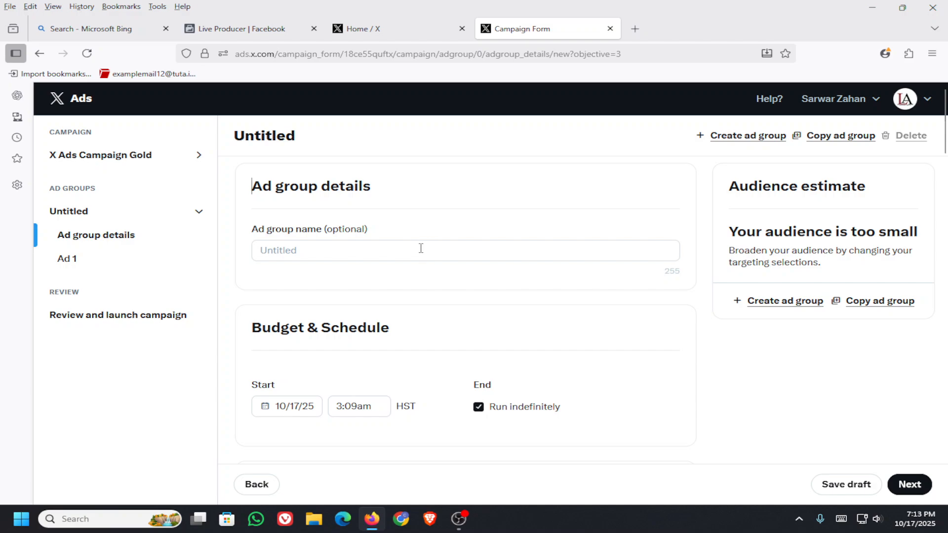
{"action": "left_click", "coordinate": [365, 246]}
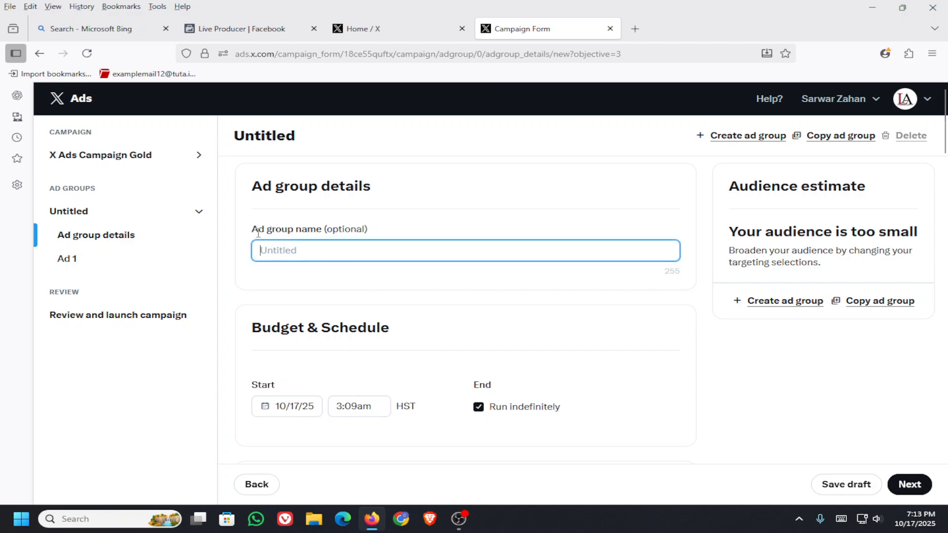
{"action": "scroll", "coordinate": [365, 239], "scroll_direction": "down", "scroll_amount": 3}
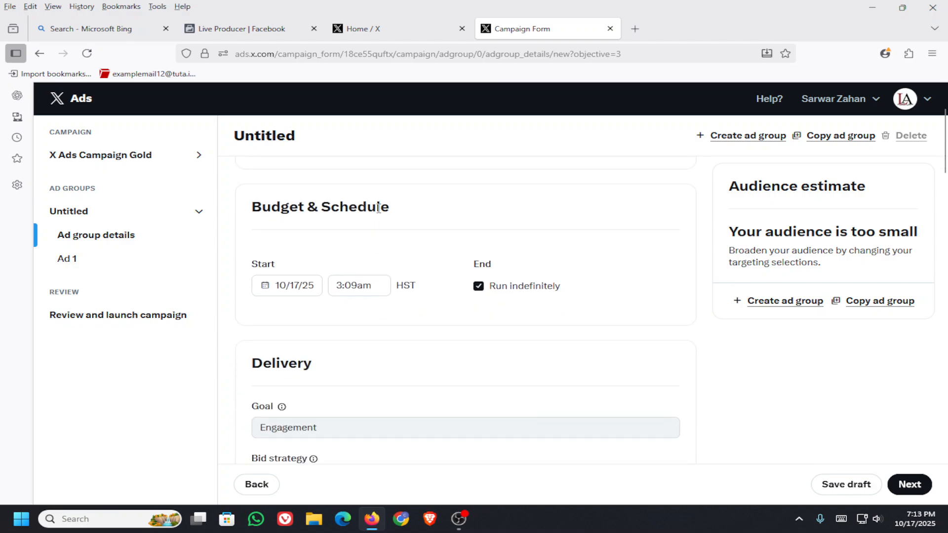
{"action": "scroll", "coordinate": [379, 218], "scroll_direction": "up", "scroll_amount": 3}
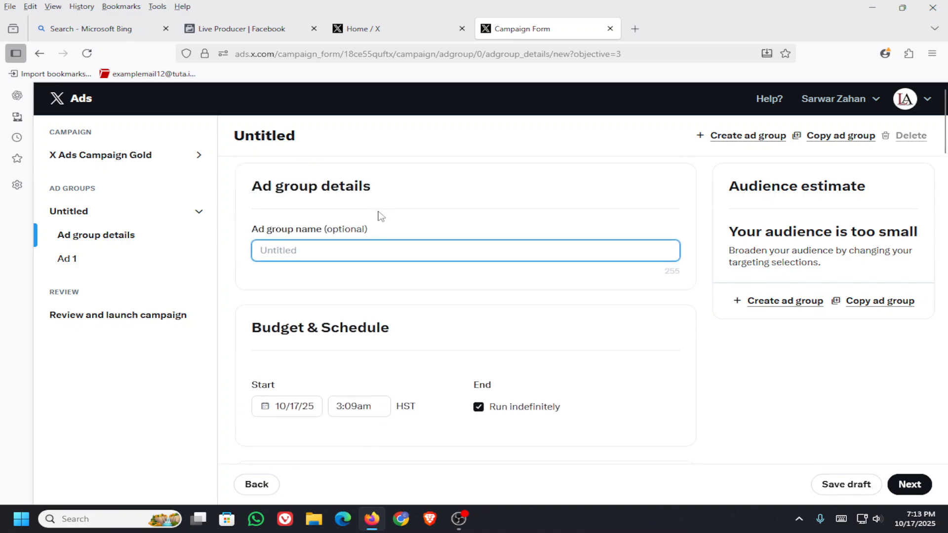
{"action": "left_click", "coordinate": [425, 223]}
{"action": "scroll", "coordinate": [457, 295], "scroll_direction": "down", "scroll_amount": 3}
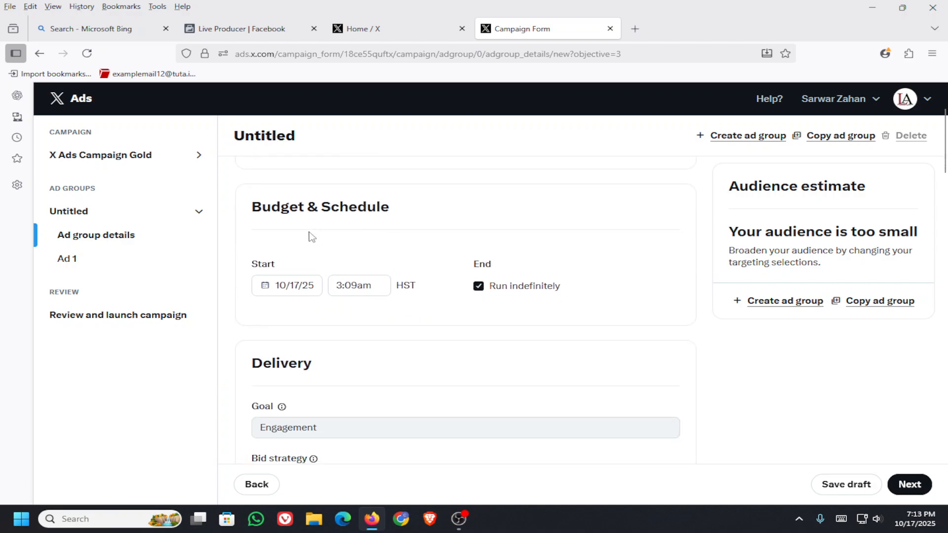
{"action": "scroll", "coordinate": [417, 226], "scroll_direction": "down", "scroll_amount": 2}
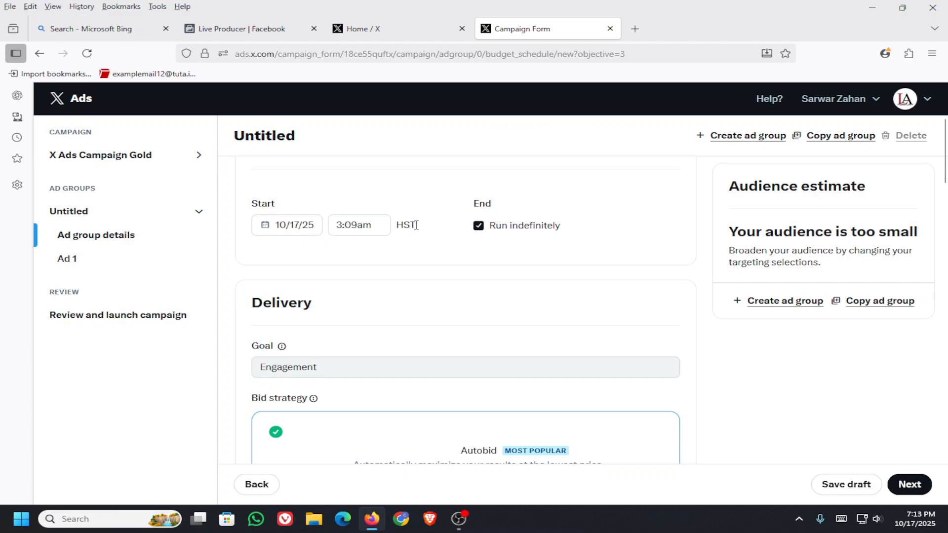
Step: Set the ad group's start date to 10/18/25 in the Budget & Schedule section
{"action": "scroll", "coordinate": [416, 228], "scroll_direction": "up", "scroll_amount": 3}
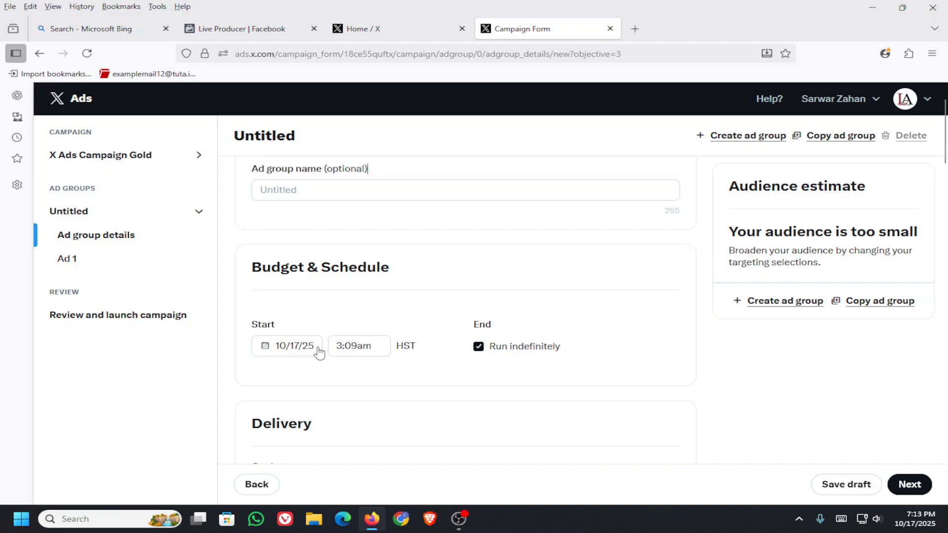
{"action": "left_click", "coordinate": [319, 352]}
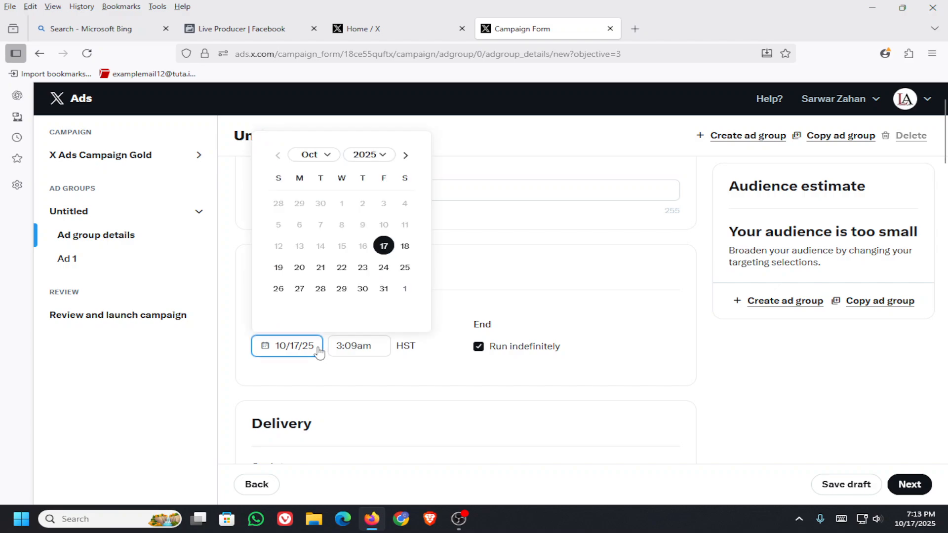
{"action": "left_click", "coordinate": [405, 247]}
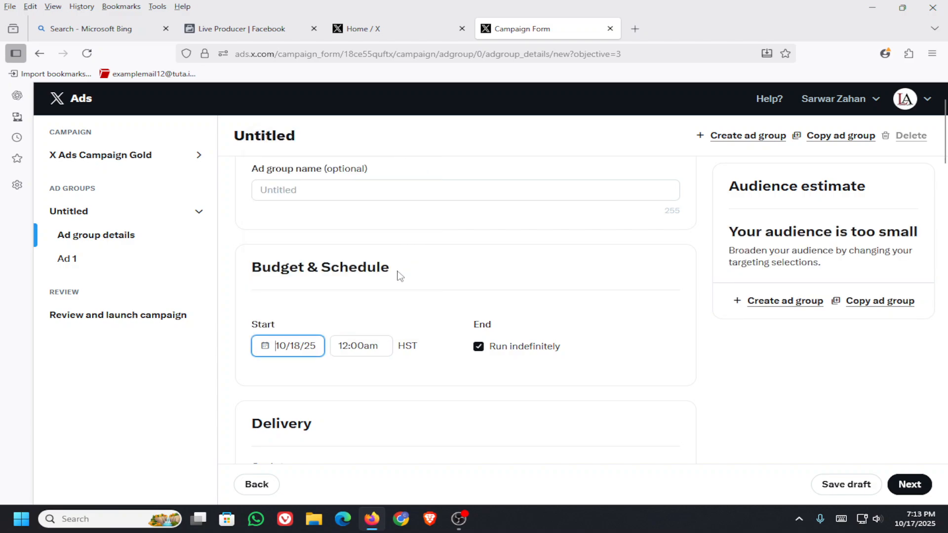
Step: Set the ad group's start time to 10:00am
{"action": "left_click", "coordinate": [354, 346]}
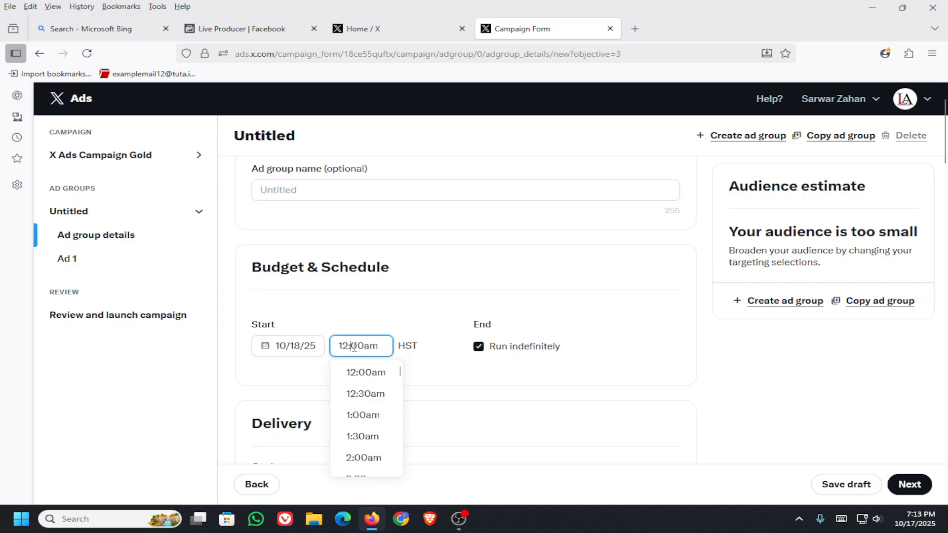
{"action": "scroll", "coordinate": [371, 401], "scroll_direction": "down", "scroll_amount": 1}
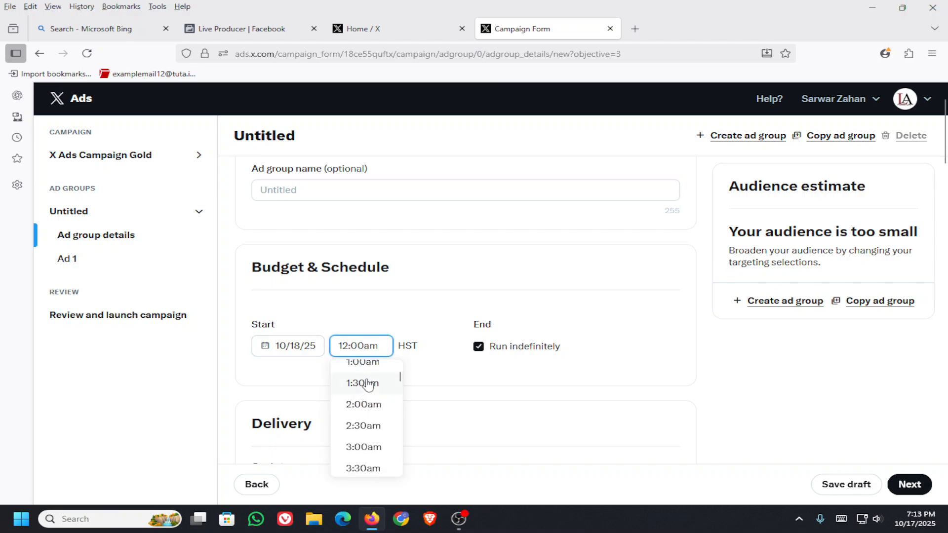
{"action": "scroll", "coordinate": [378, 414], "scroll_direction": "up", "scroll_amount": 2}
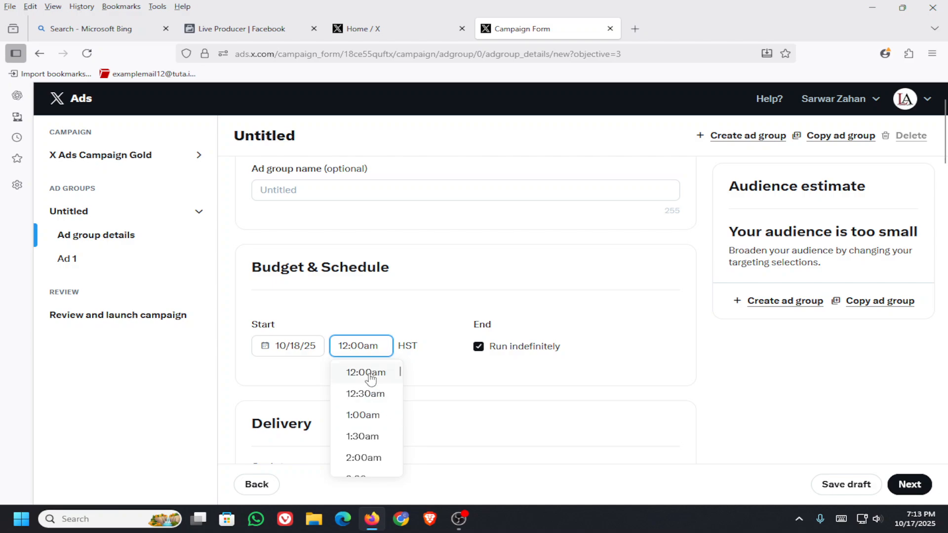
{"action": "scroll", "coordinate": [378, 403], "scroll_direction": "down", "scroll_amount": 5}
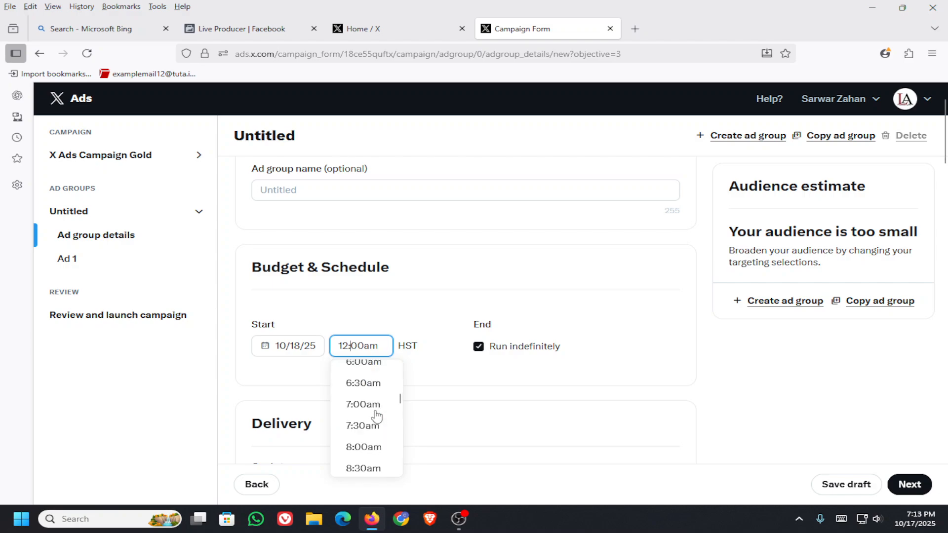
{"action": "scroll", "coordinate": [376, 416], "scroll_direction": "down", "scroll_amount": 2}
{"action": "scroll", "coordinate": [376, 416], "scroll_direction": "up", "scroll_amount": 2}
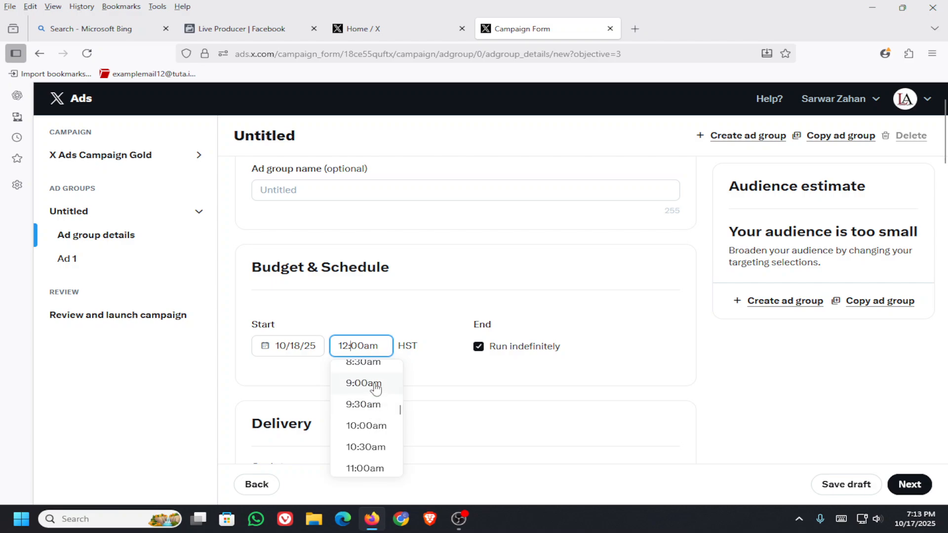
{"action": "scroll", "coordinate": [382, 390], "scroll_direction": "up", "scroll_amount": 1}
{"action": "scroll", "coordinate": [373, 401], "scroll_direction": "down", "scroll_amount": 2}
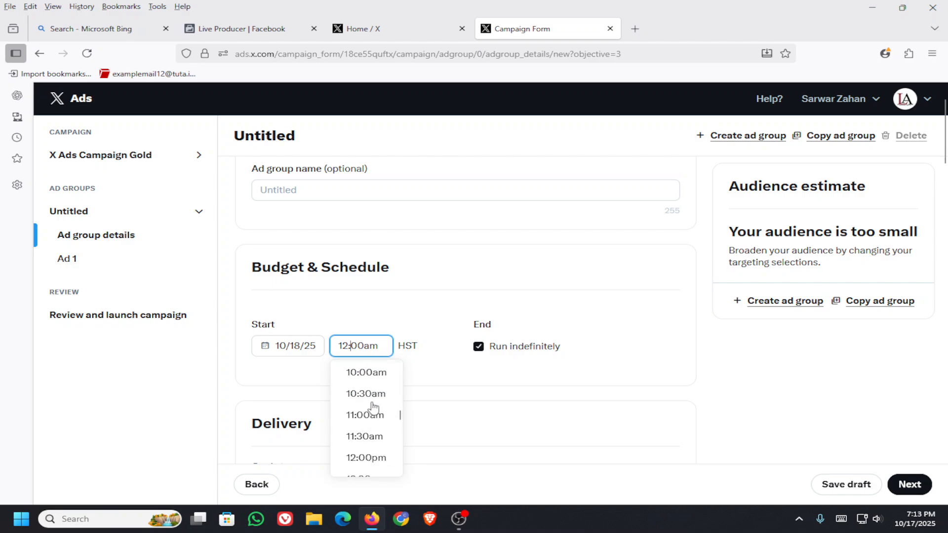
{"action": "left_click", "coordinate": [368, 416]}
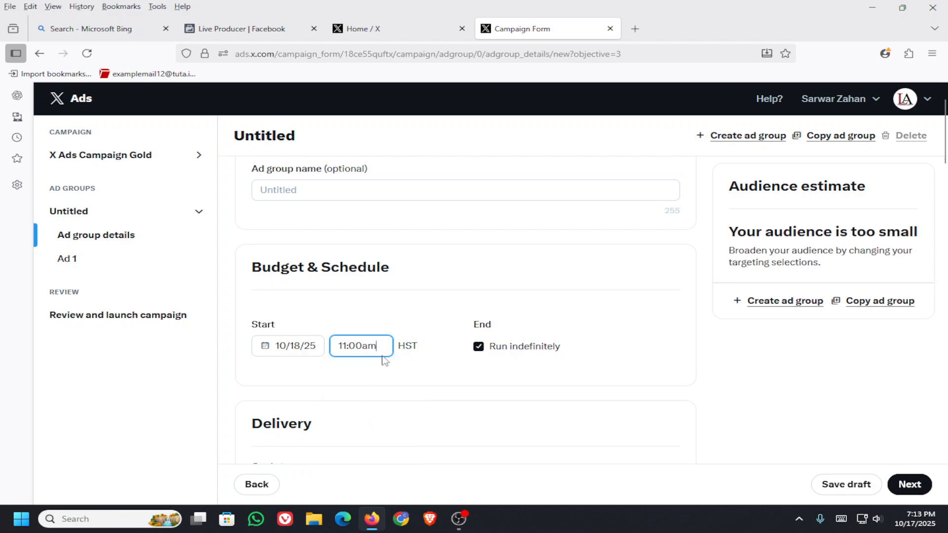
{"action": "left_click", "coordinate": [379, 349]}
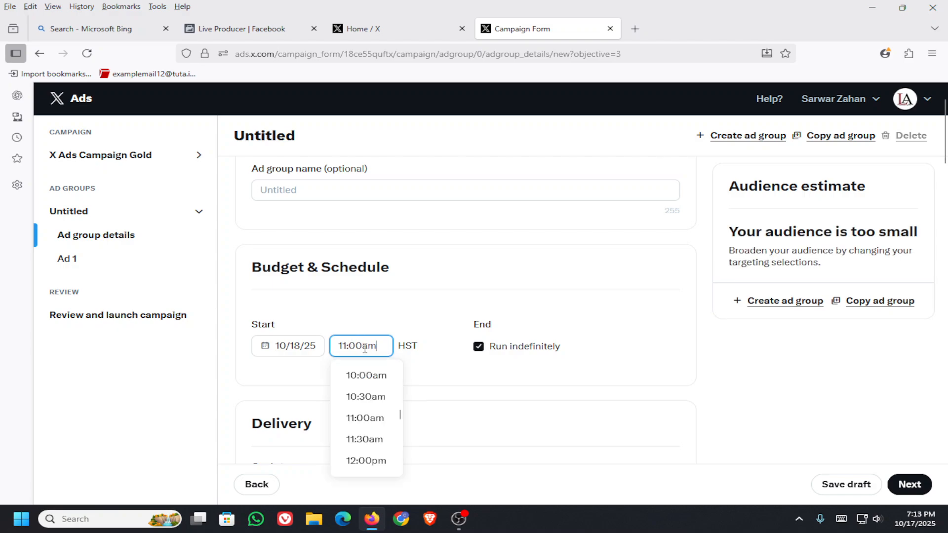
{"action": "left_click", "coordinate": [370, 380]}
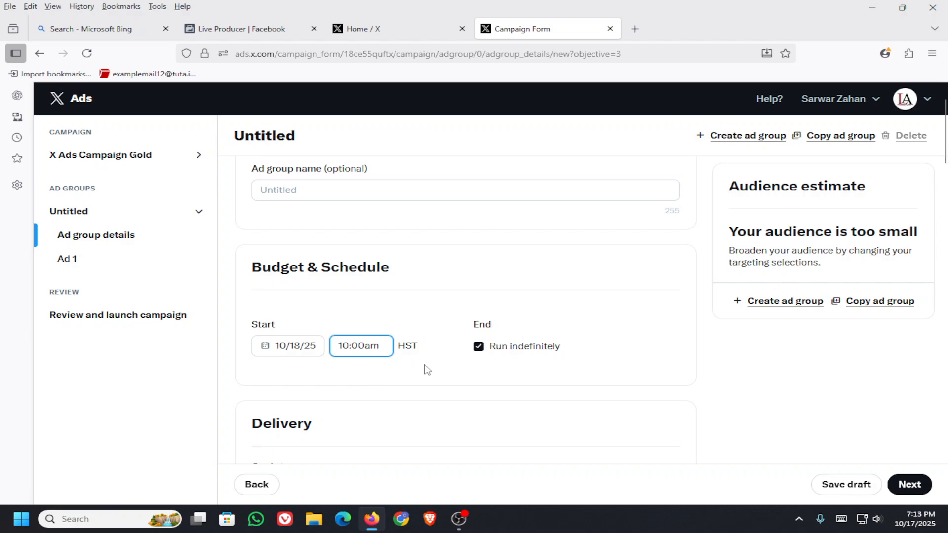
Step: Turn off running the ad group indefinitely and set its end date to 10/20/25
{"action": "left_click", "coordinate": [510, 347]}
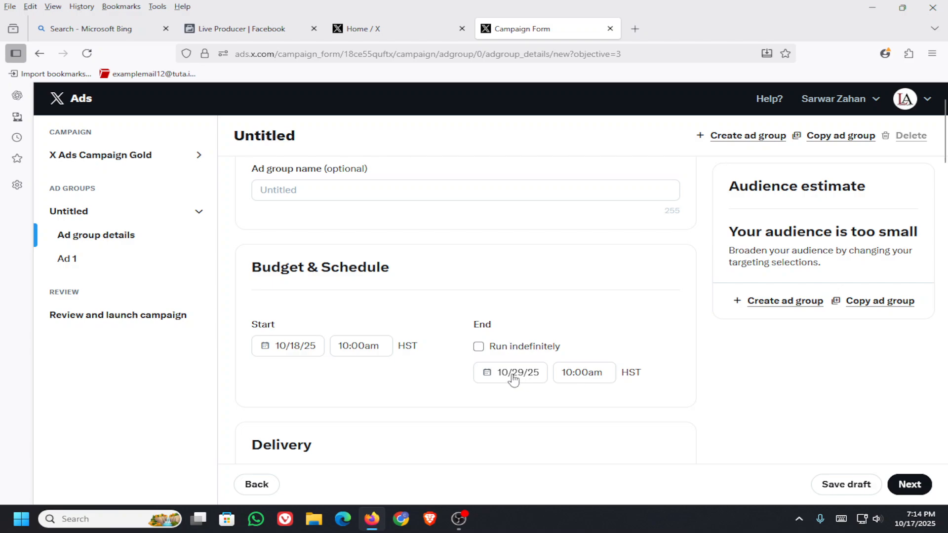
{"action": "left_click", "coordinate": [539, 379]}
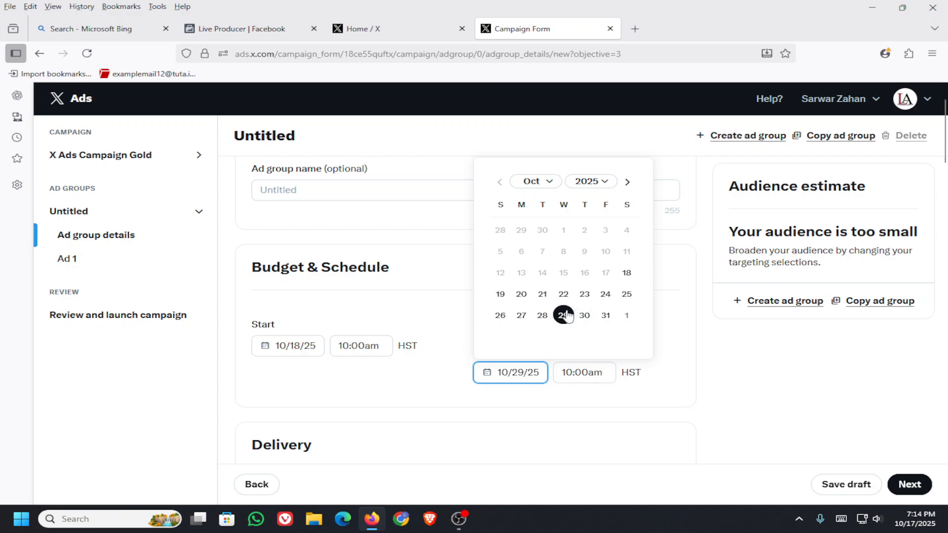
{"action": "left_click", "coordinate": [542, 317]}
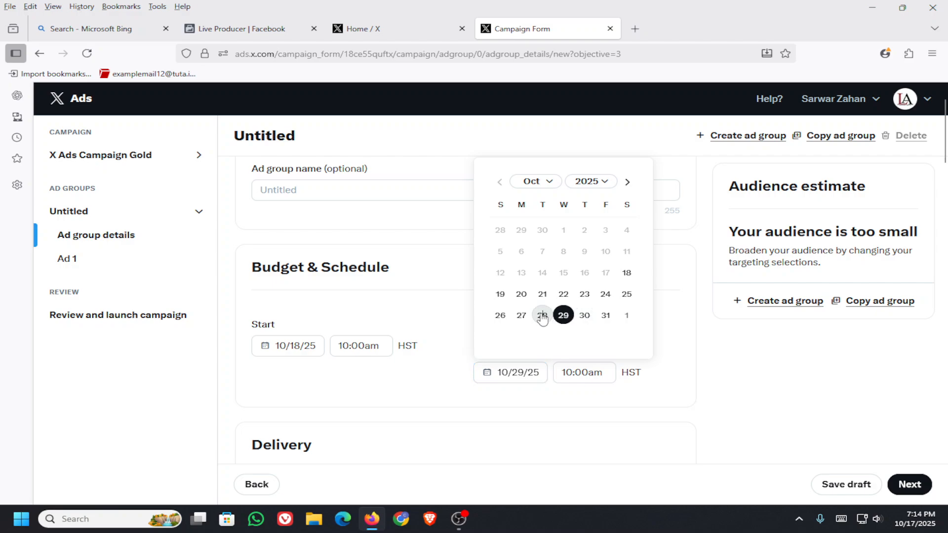
{"action": "left_click", "coordinate": [538, 378]}
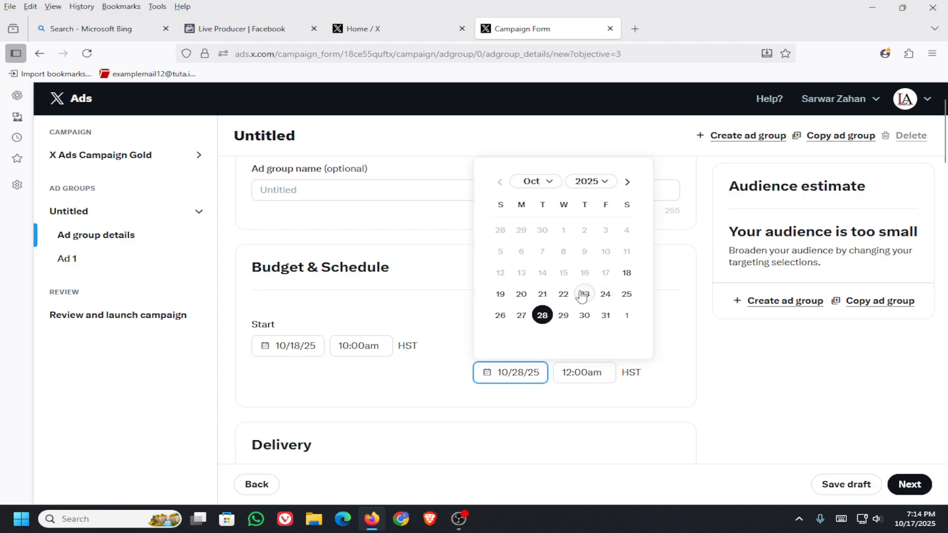
{"action": "left_click", "coordinate": [522, 295]}
Step: Set the ad group's end time to 10:30am
{"action": "scroll", "coordinate": [559, 300], "scroll_direction": "down", "scroll_amount": 1}
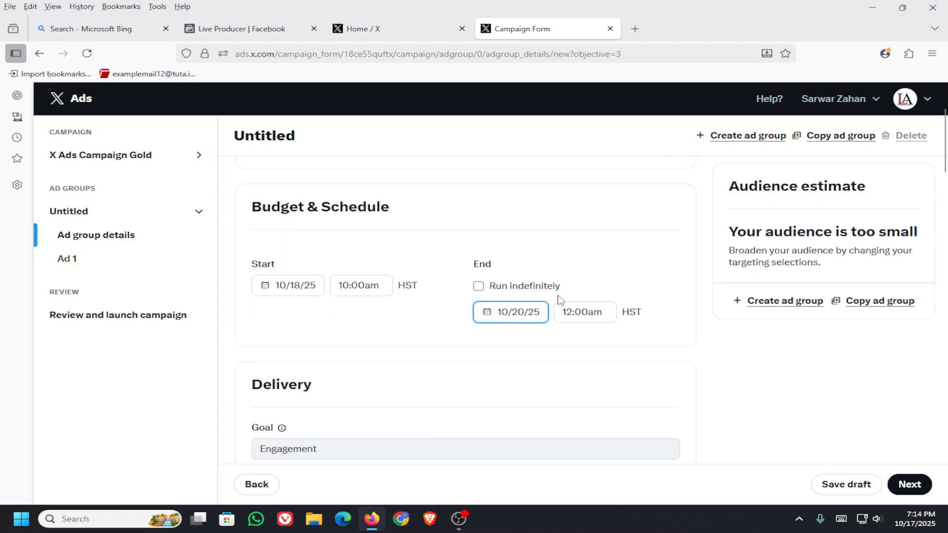
{"action": "left_click", "coordinate": [598, 315]}
{"action": "scroll", "coordinate": [599, 367], "scroll_direction": "down", "scroll_amount": 2}
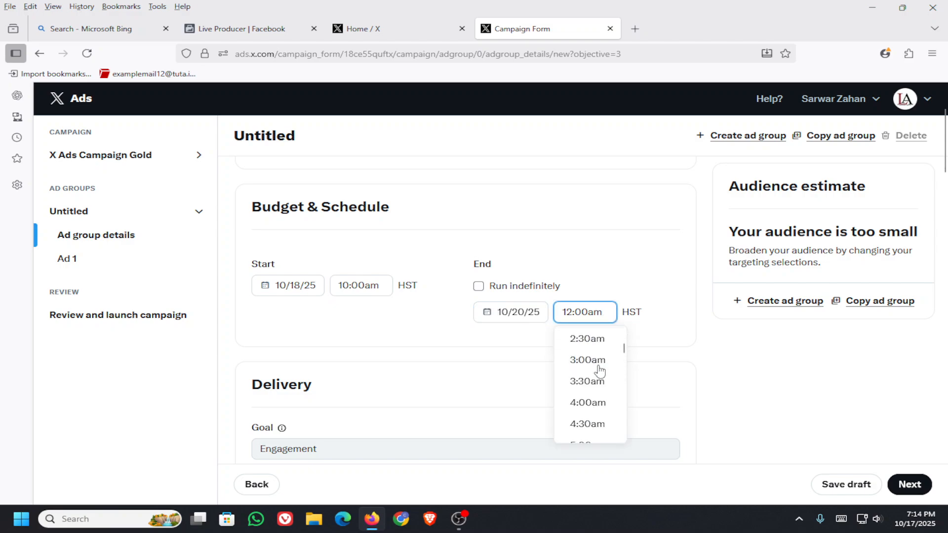
{"action": "scroll", "coordinate": [600, 375], "scroll_direction": "down", "scroll_amount": 3}
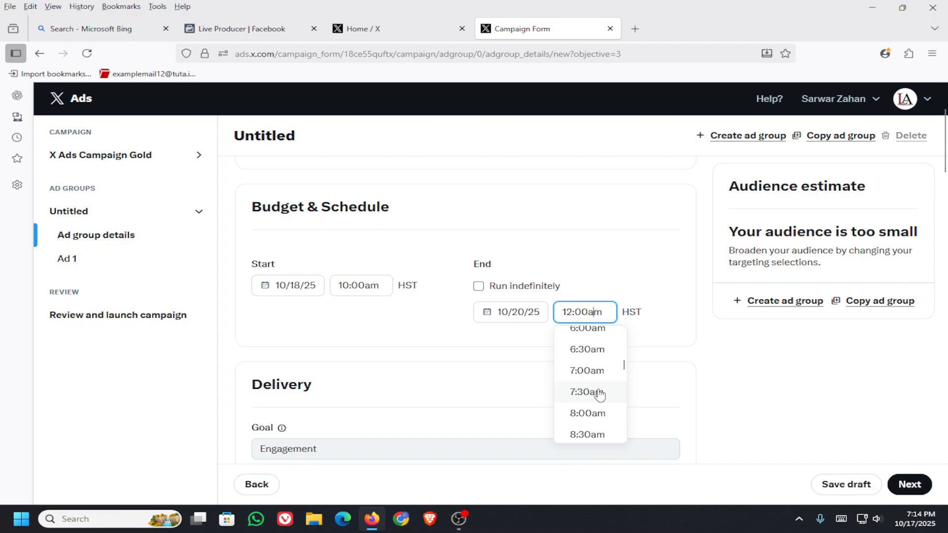
{"action": "scroll", "coordinate": [599, 395], "scroll_direction": "down", "scroll_amount": 3}
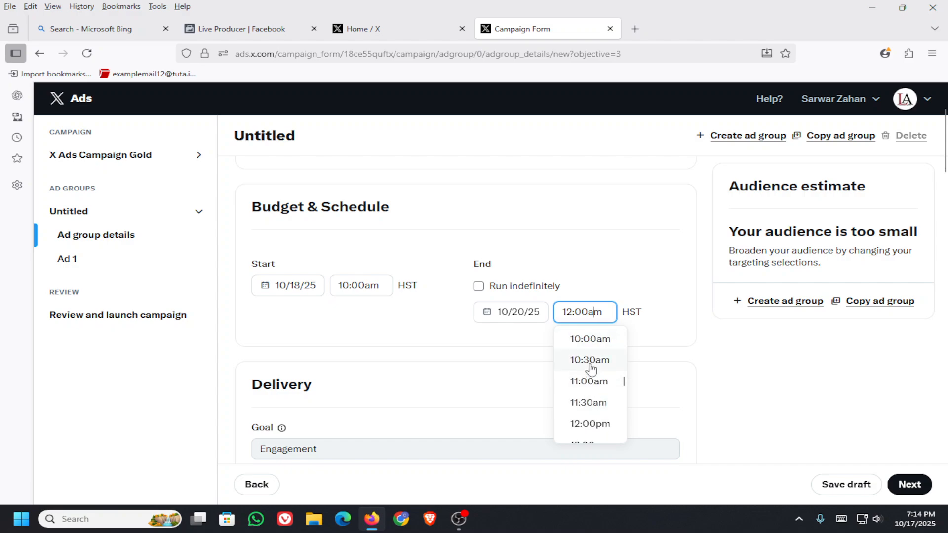
{"action": "left_click", "coordinate": [591, 360]}
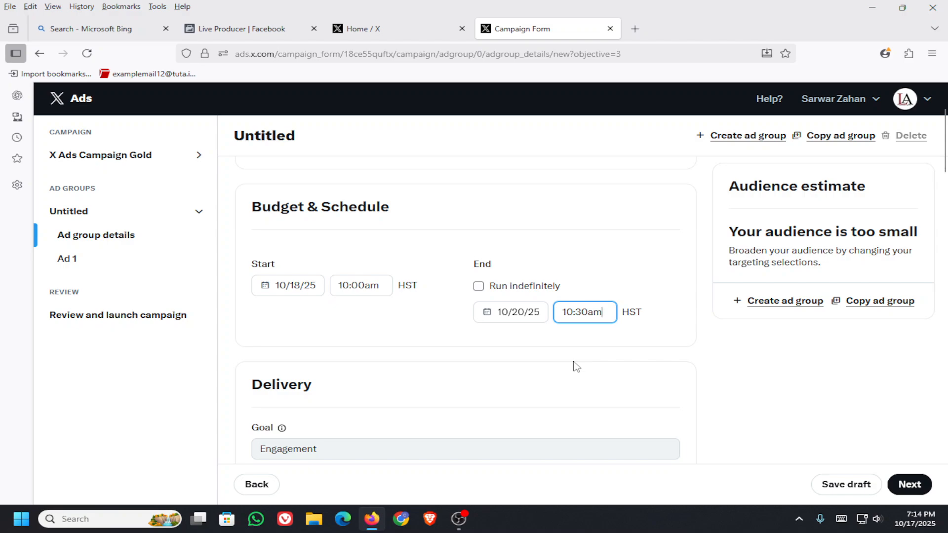
Step: Change the bid strategy in the Delivery section from Autobid to Maximum bid
{"action": "scroll", "coordinate": [499, 342], "scroll_direction": "down", "scroll_amount": 5}
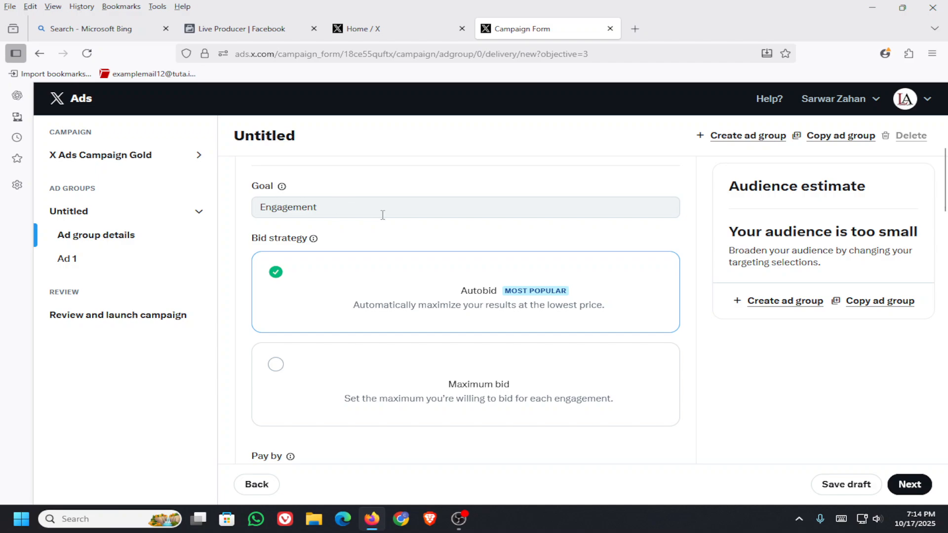
{"action": "scroll", "coordinate": [382, 214], "scroll_direction": "up", "scroll_amount": 1}
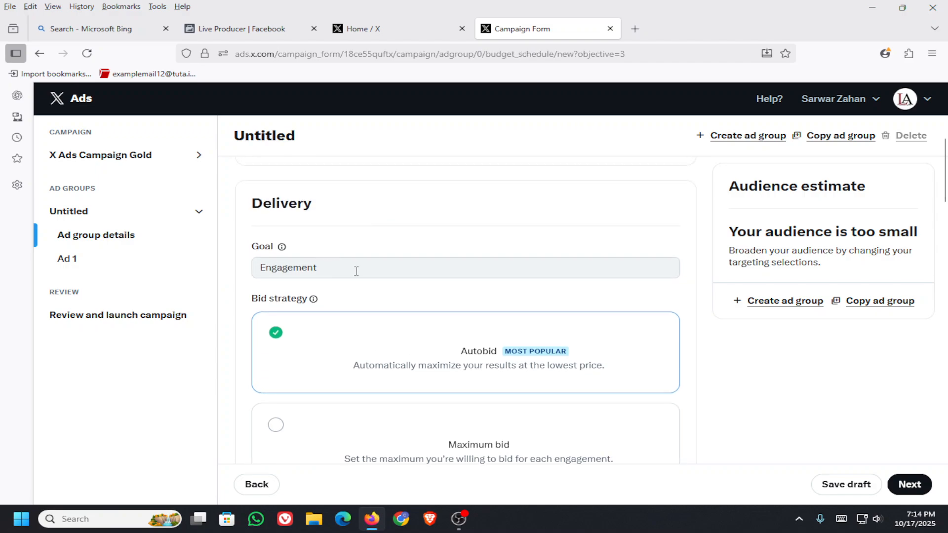
{"action": "scroll", "coordinate": [361, 275], "scroll_direction": "down", "scroll_amount": 2}
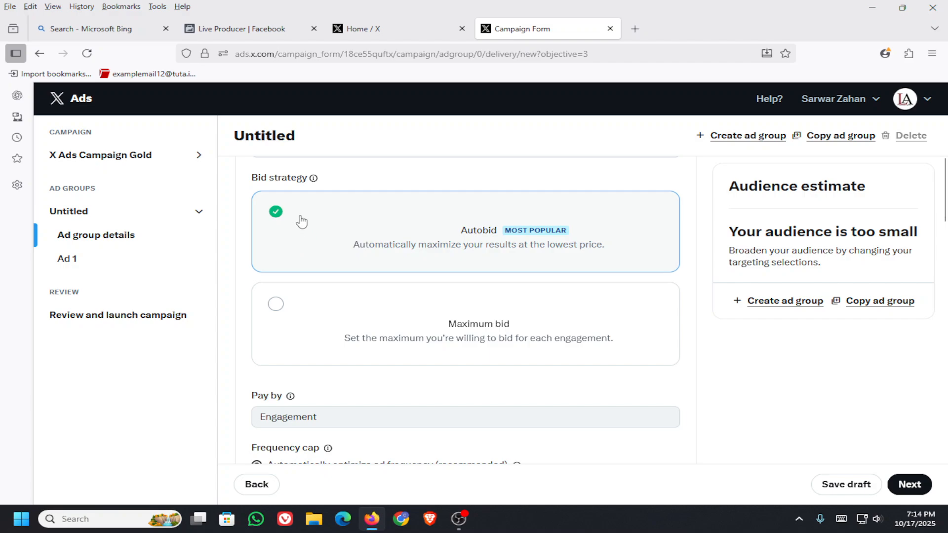
{"action": "scroll", "coordinate": [604, 248], "scroll_direction": "down", "scroll_amount": 1}
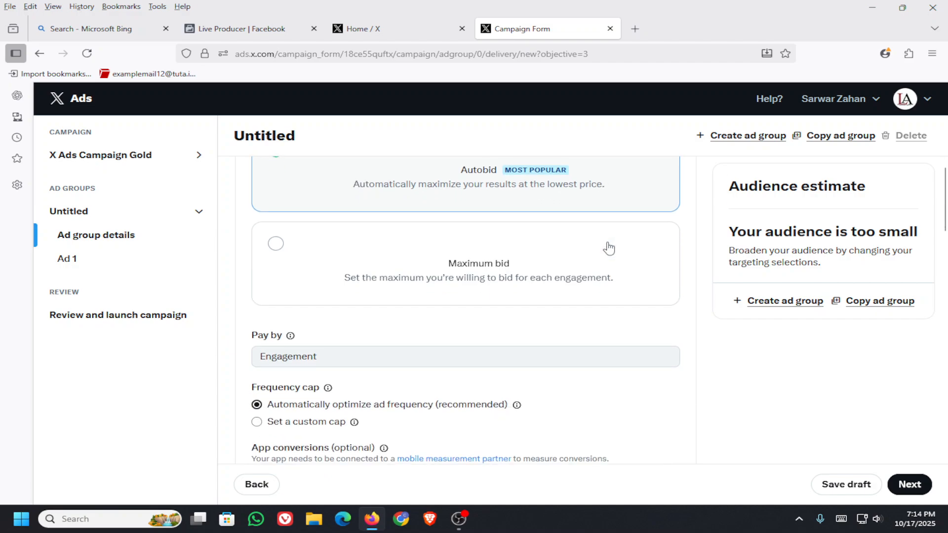
{"action": "left_click", "coordinate": [276, 245]}
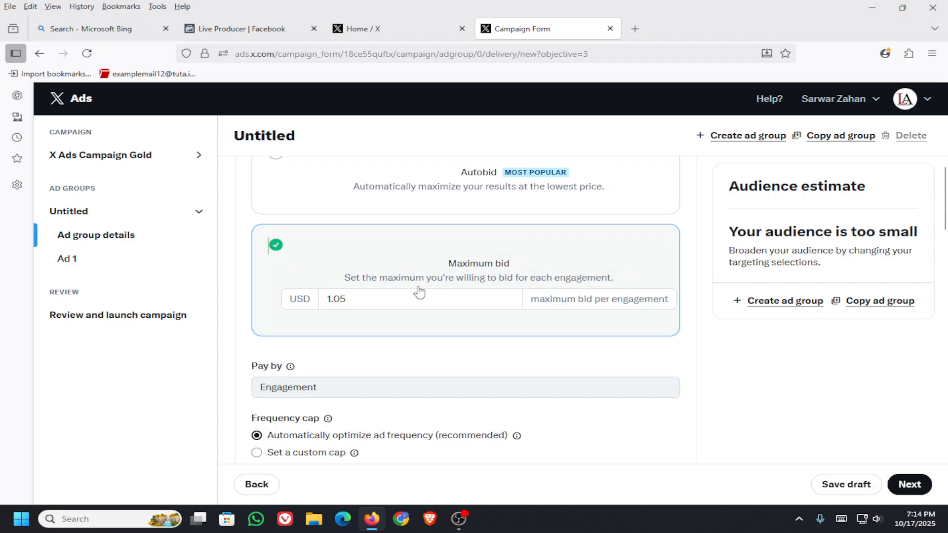
Step: Try the Women and Men gender options in the Demographics section, and return the gender to Any
{"action": "scroll", "coordinate": [363, 235], "scroll_direction": "down", "scroll_amount": 3}
{"action": "scroll", "coordinate": [385, 209], "scroll_direction": "down", "scroll_amount": 1}
{"action": "scroll", "coordinate": [400, 227], "scroll_direction": "down", "scroll_amount": 1}
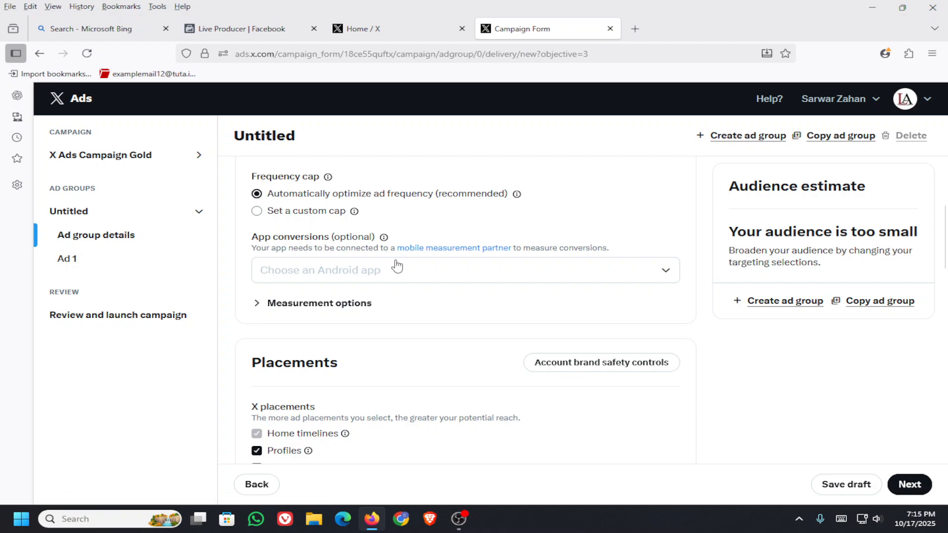
{"action": "scroll", "coordinate": [414, 291], "scroll_direction": "down", "scroll_amount": 3}
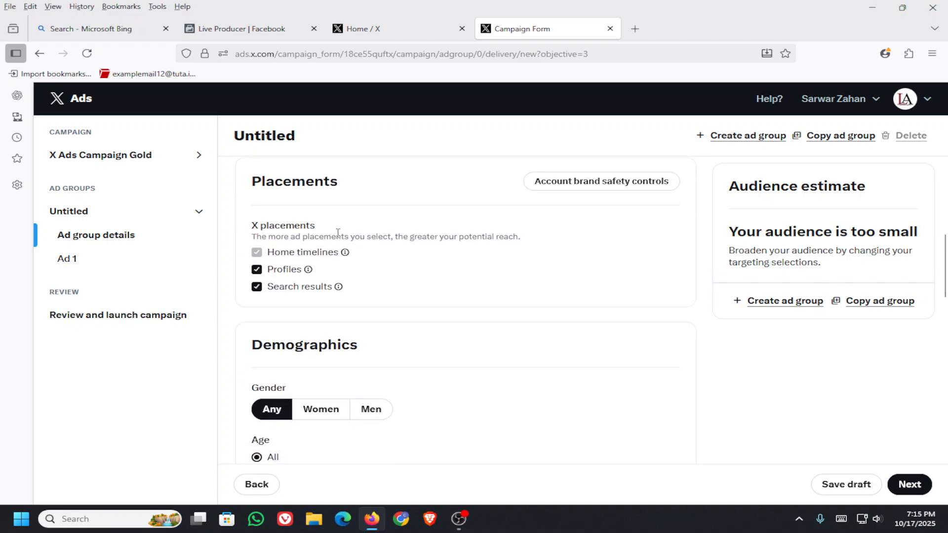
{"action": "scroll", "coordinate": [378, 267], "scroll_direction": "down", "scroll_amount": 2}
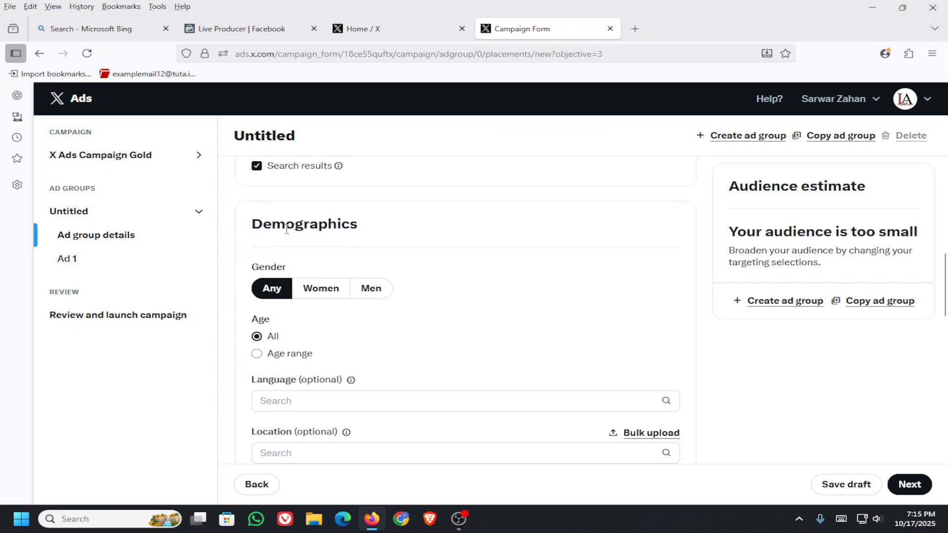
{"action": "scroll", "coordinate": [296, 235], "scroll_direction": "up", "scroll_amount": 1}
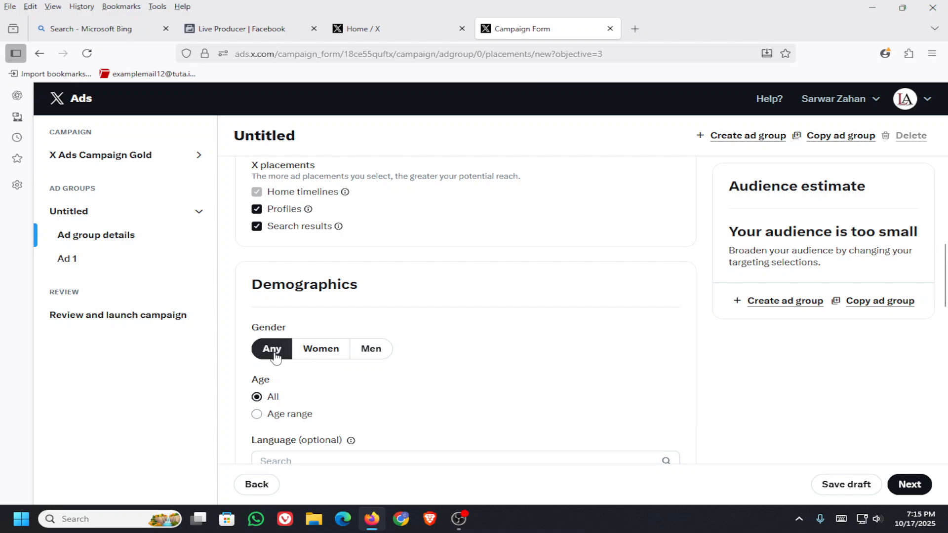
{"action": "left_click", "coordinate": [321, 352]}
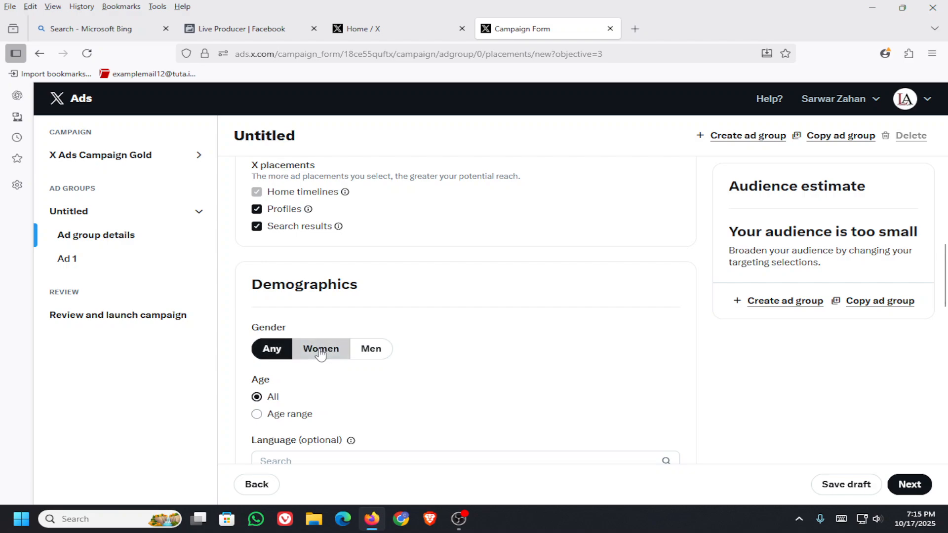
{"action": "left_click", "coordinate": [372, 351]}
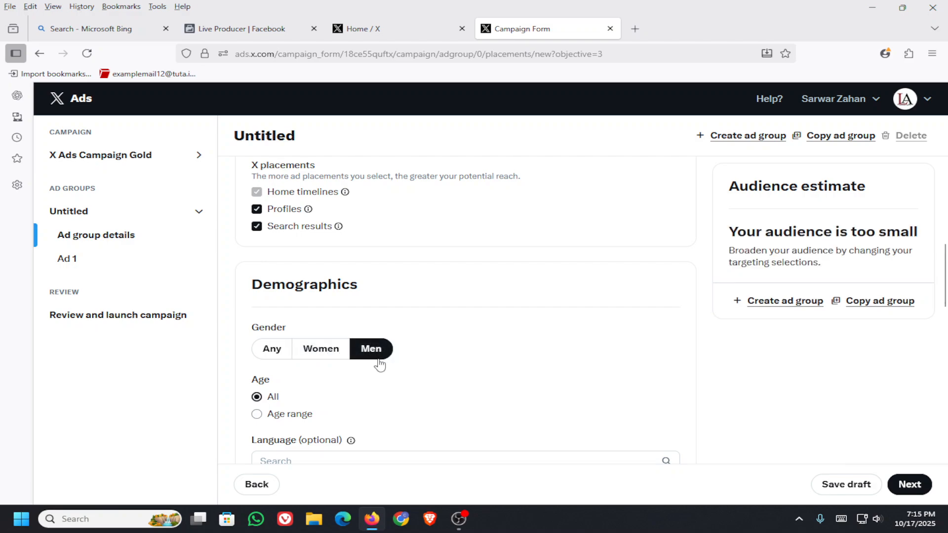
{"action": "left_click", "coordinate": [273, 350]}
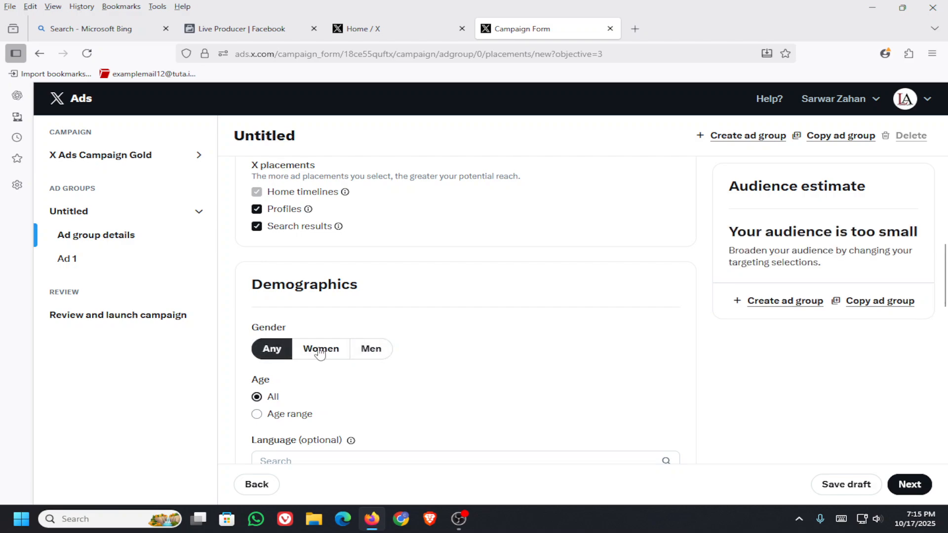
Step: Restrict the Demographics age targeting to an age range of 18 to 54
{"action": "scroll", "coordinate": [328, 353], "scroll_direction": "down", "scroll_amount": 3}
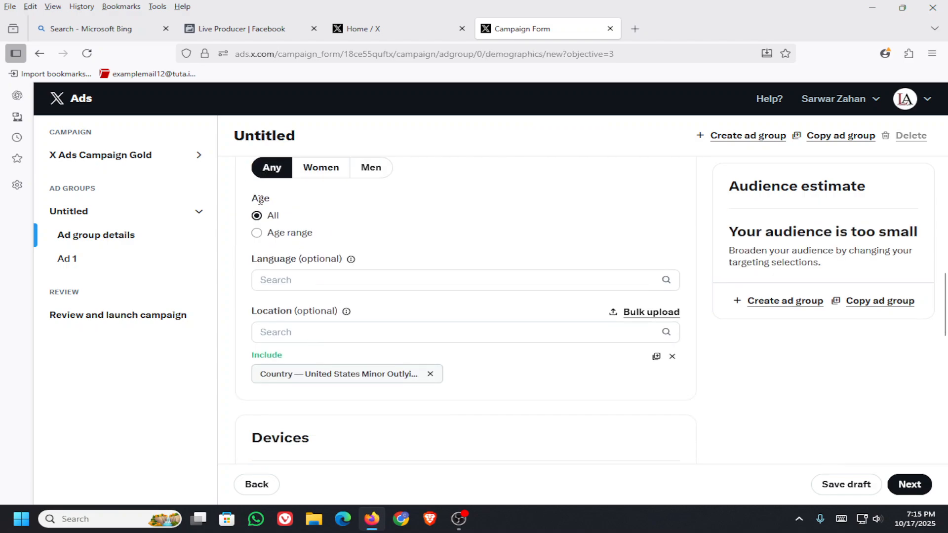
{"action": "left_click", "coordinate": [257, 233]}
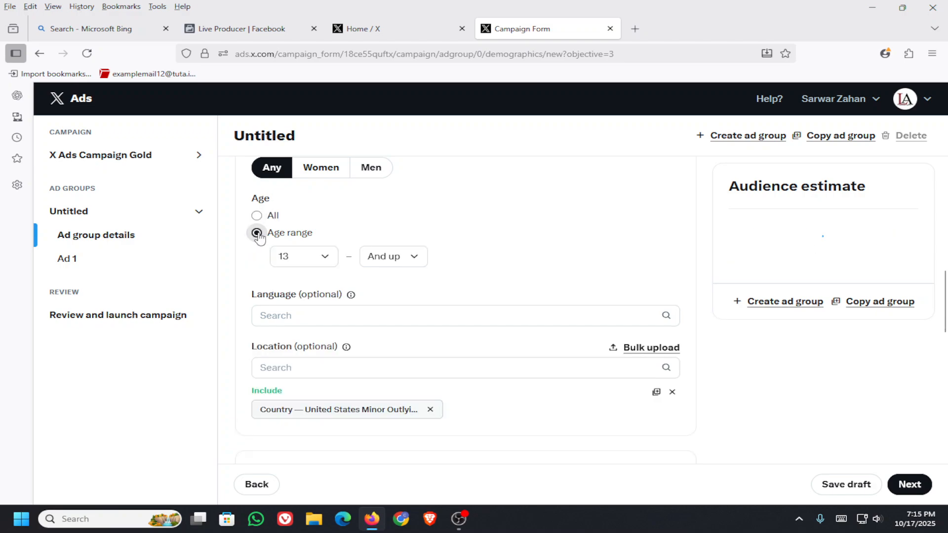
{"action": "left_click", "coordinate": [324, 258]}
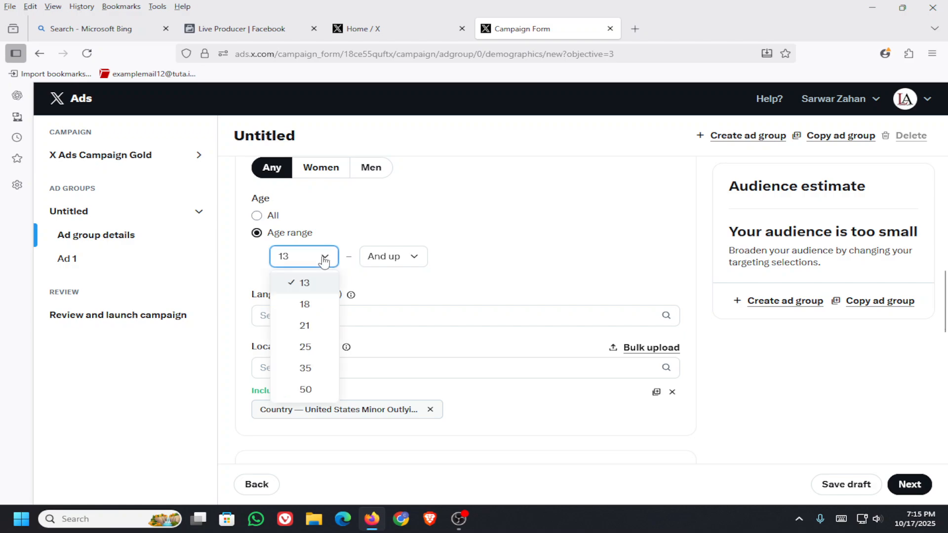
{"action": "left_click", "coordinate": [305, 306]}
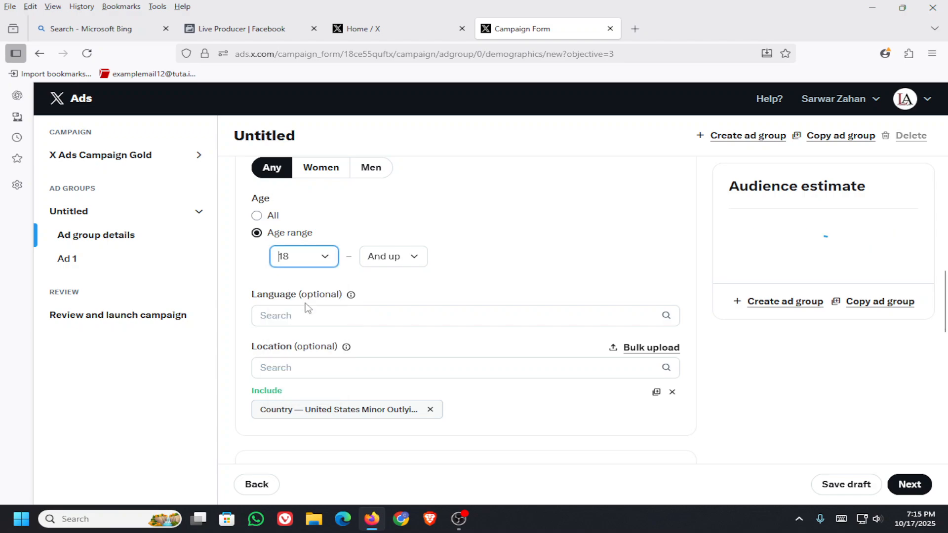
{"action": "left_click", "coordinate": [408, 259]}
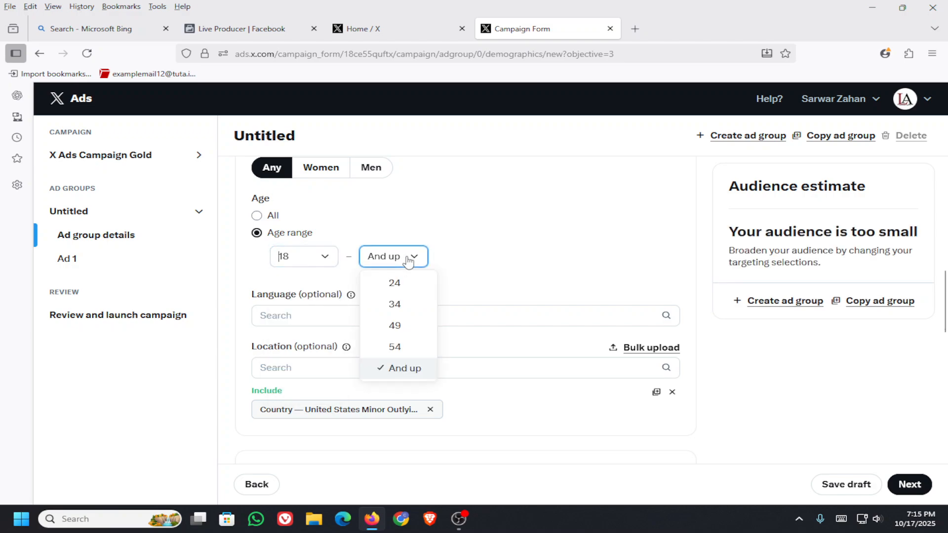
{"action": "left_click", "coordinate": [400, 351]}
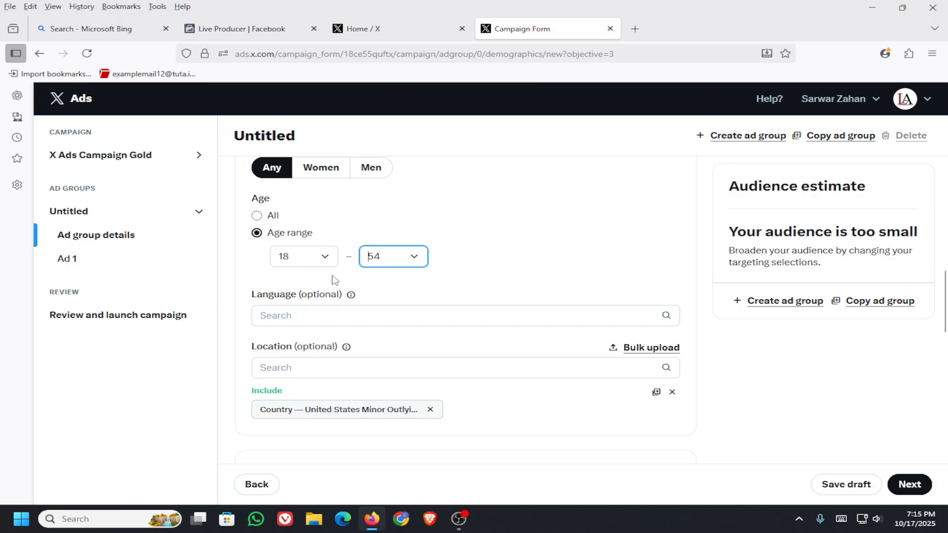
Step: Add English (en) as the included language in the Demographics section
{"action": "scroll", "coordinate": [397, 285], "scroll_direction": "down", "scroll_amount": 2}
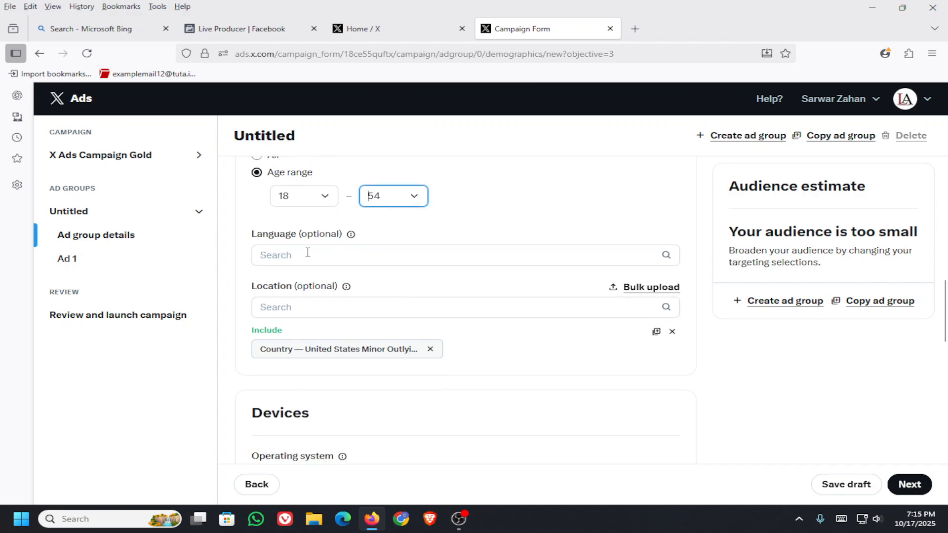
{"action": "left_click", "coordinate": [358, 255]}
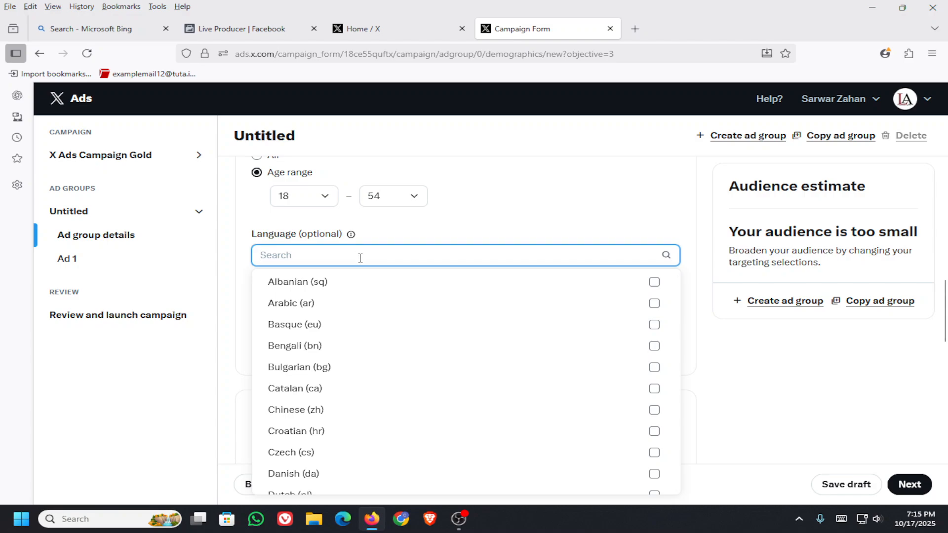
{"action": "scroll", "coordinate": [336, 382], "scroll_direction": "down", "scroll_amount": 3}
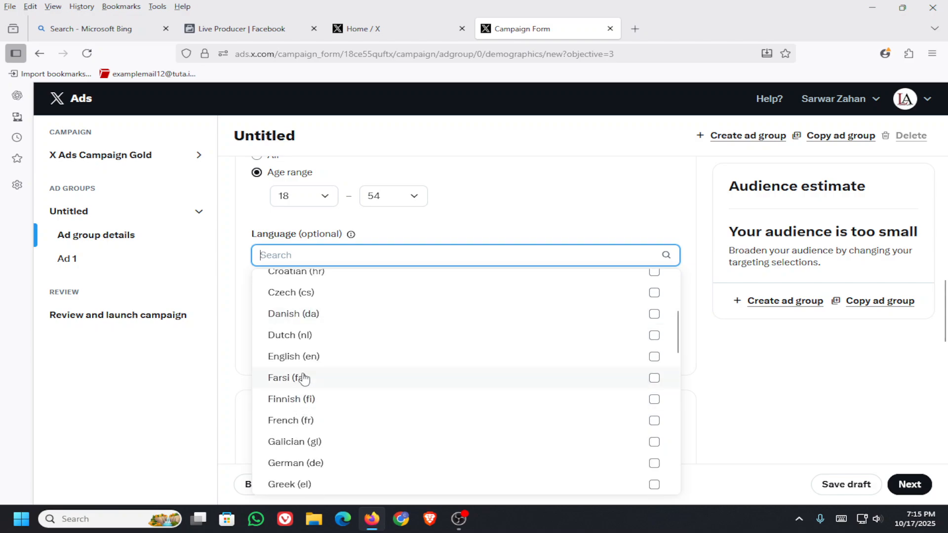
{"action": "scroll", "coordinate": [302, 374], "scroll_direction": "down", "scroll_amount": 3}
{"action": "scroll", "coordinate": [296, 307], "scroll_direction": "up", "scroll_amount": 2}
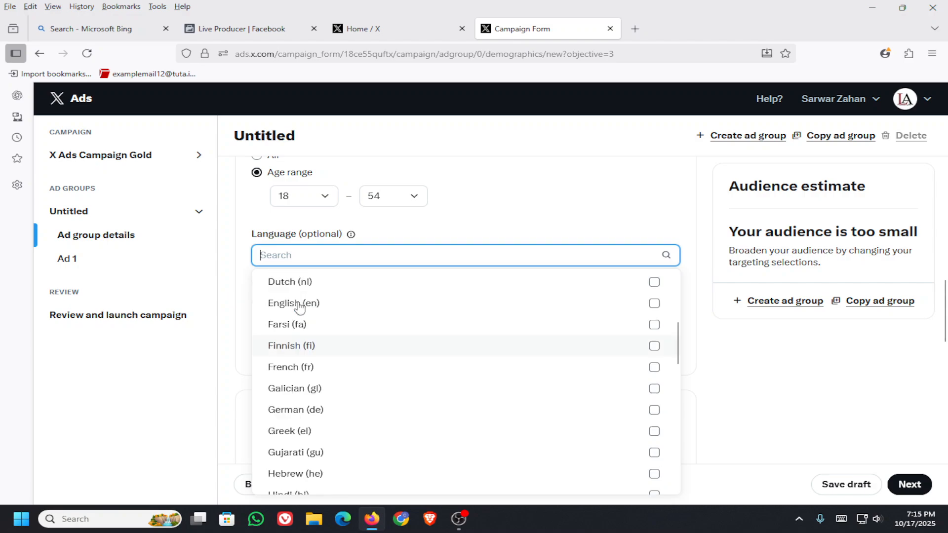
{"action": "left_click", "coordinate": [297, 304]}
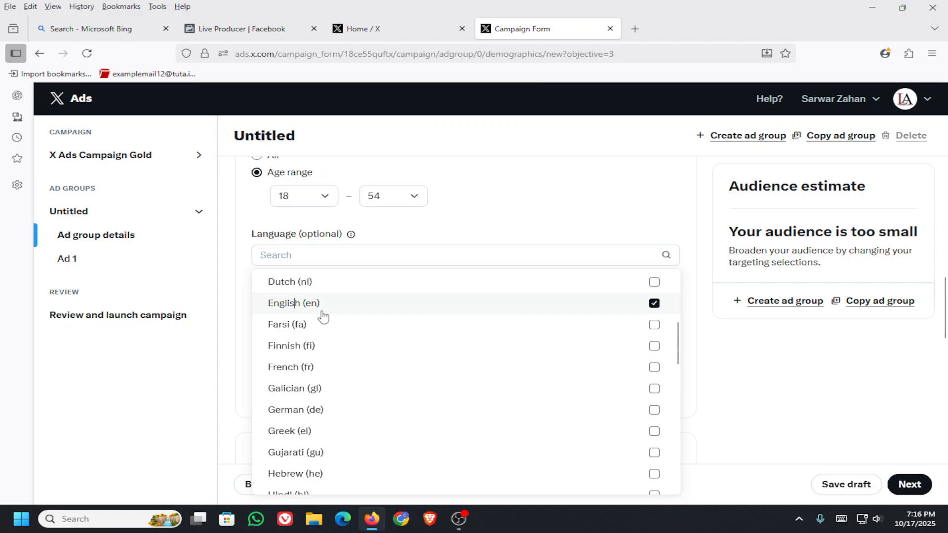
{"action": "left_click", "coordinate": [559, 213]}
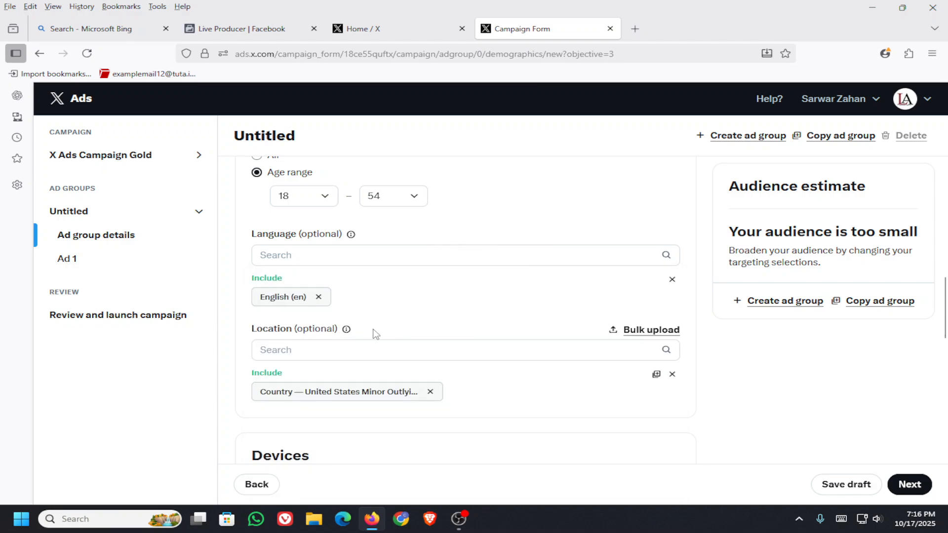
Step: Search the targeting locations for "United state" and include the country United States of America
{"action": "scroll", "coordinate": [374, 331], "scroll_direction": "down", "scroll_amount": 2}
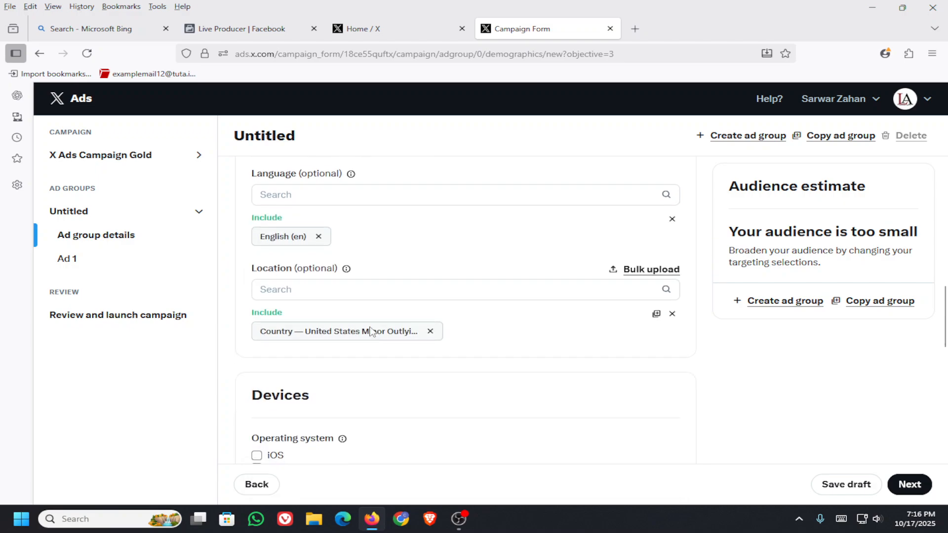
{"action": "left_click", "coordinate": [306, 292]}
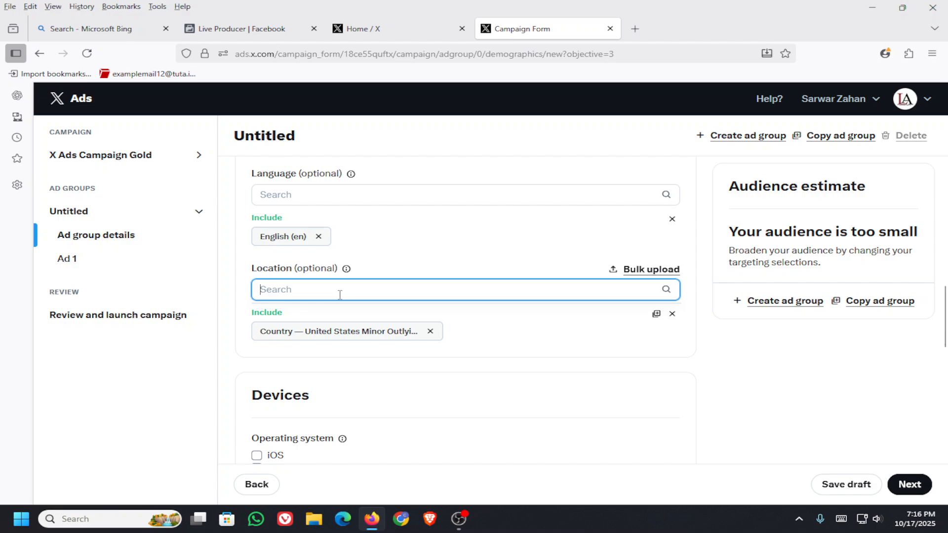
{"action": "type", "text": "Uni"}
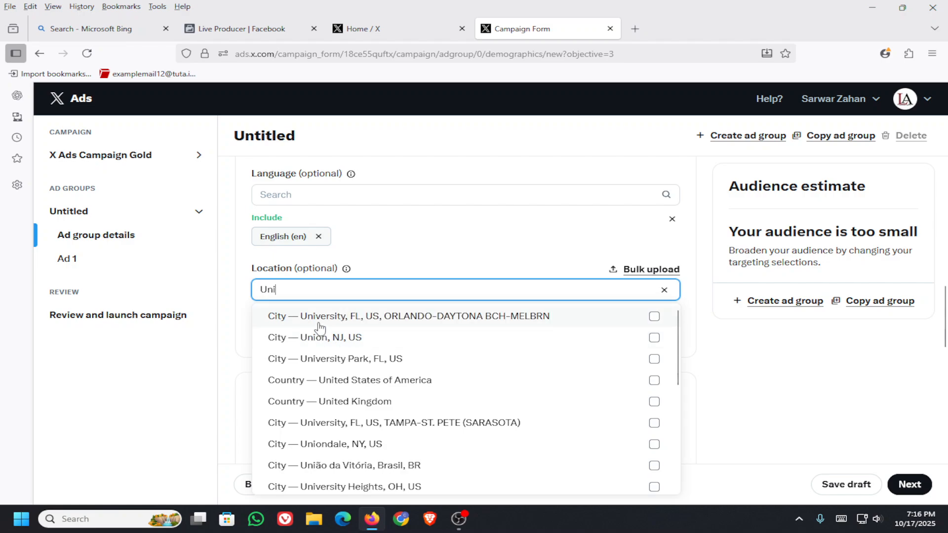
{"action": "type", "text": "ted s"}
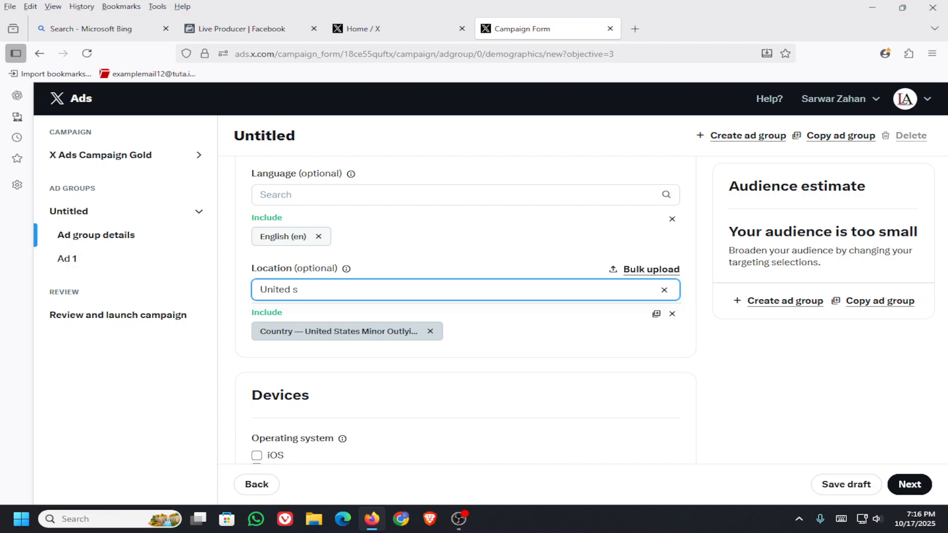
{"action": "type", "text": "tate"}
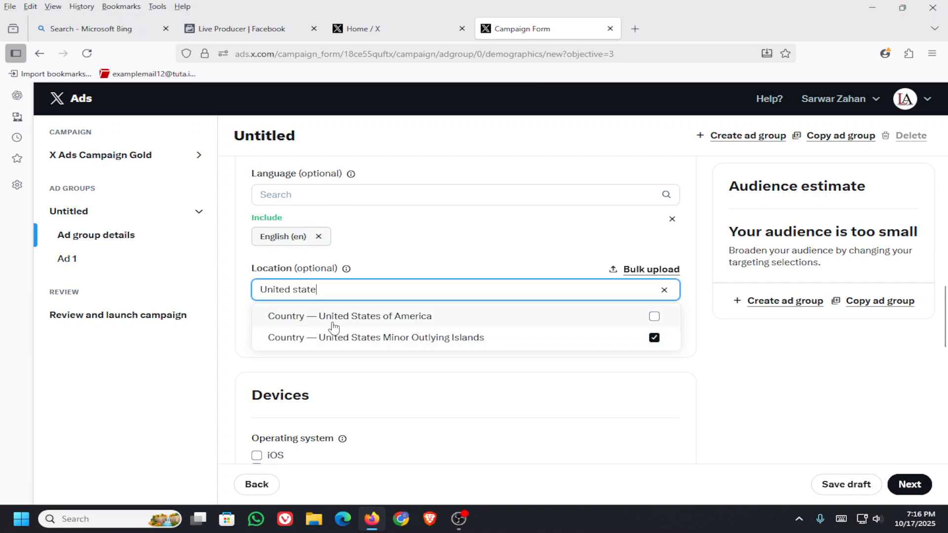
{"action": "left_click", "coordinate": [361, 318]}
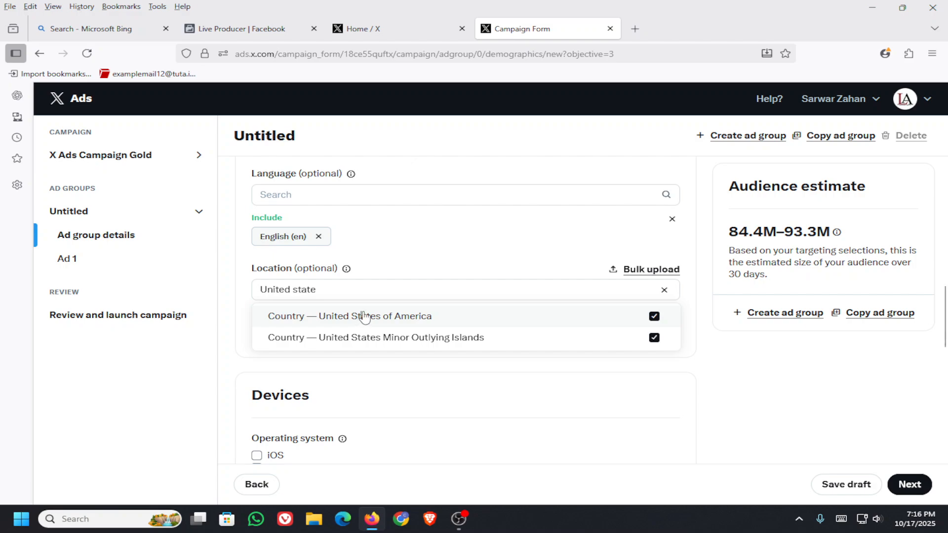
{"action": "left_click", "coordinate": [363, 317]}
{"action": "left_click", "coordinate": [364, 316]}
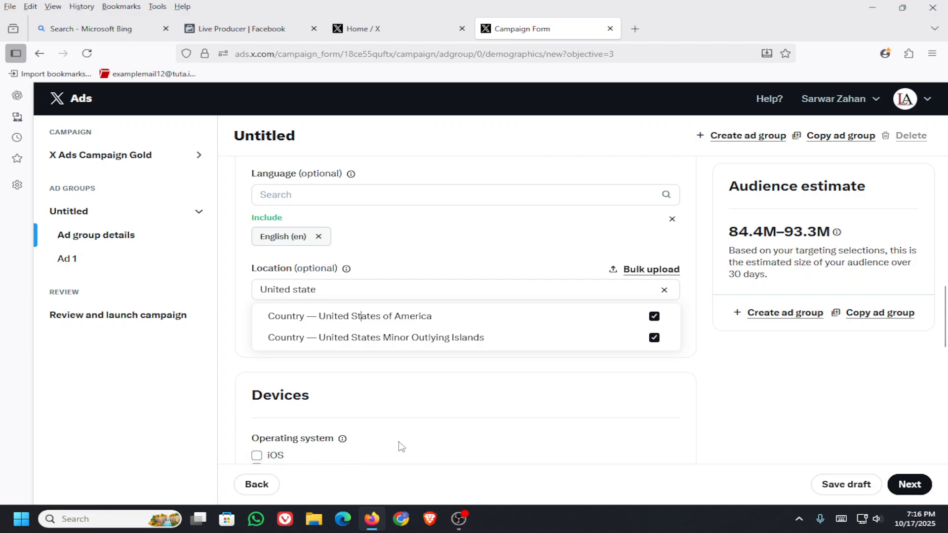
Step: Continue to the Ad 1 details and choose Website as the ad's destination
{"action": "left_click", "coordinate": [908, 487]}
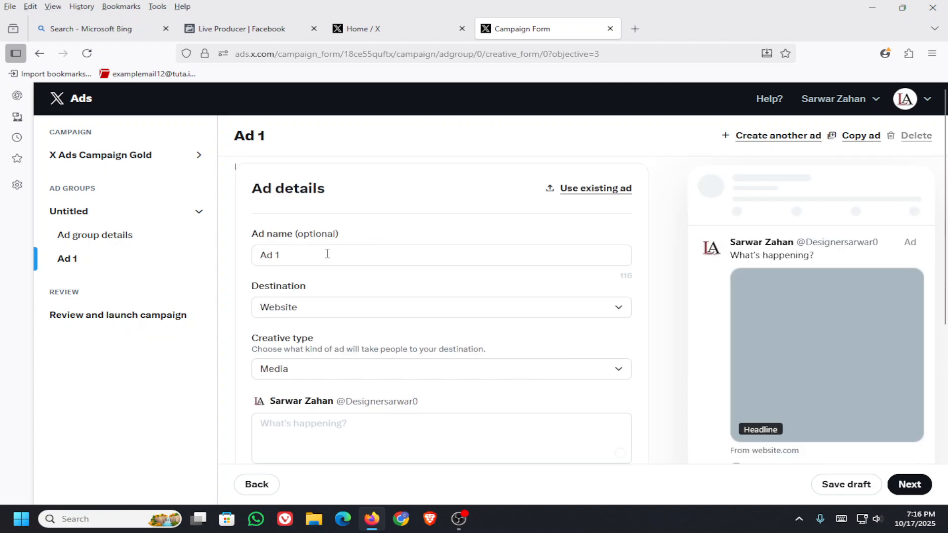
{"action": "scroll", "coordinate": [316, 249], "scroll_direction": "down", "scroll_amount": 1}
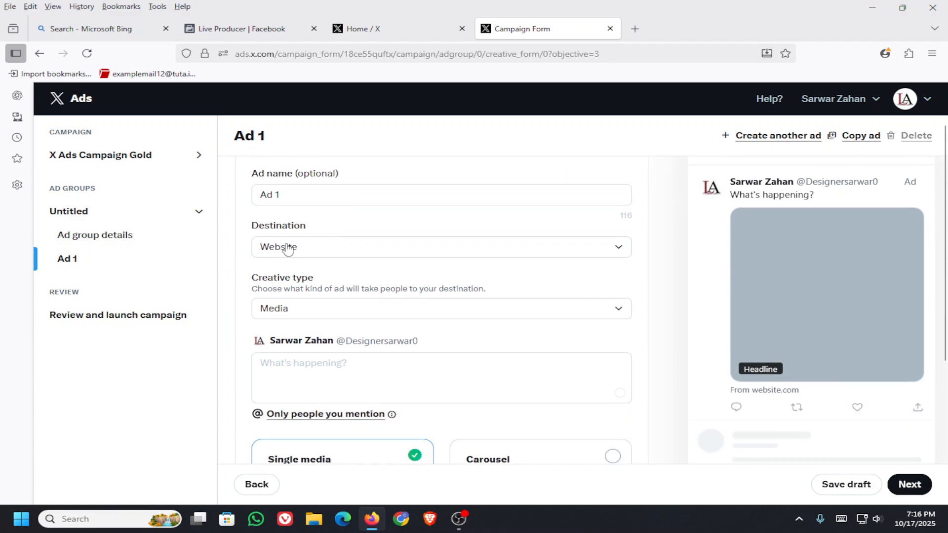
{"action": "scroll", "coordinate": [290, 223], "scroll_direction": "up", "scroll_amount": 1}
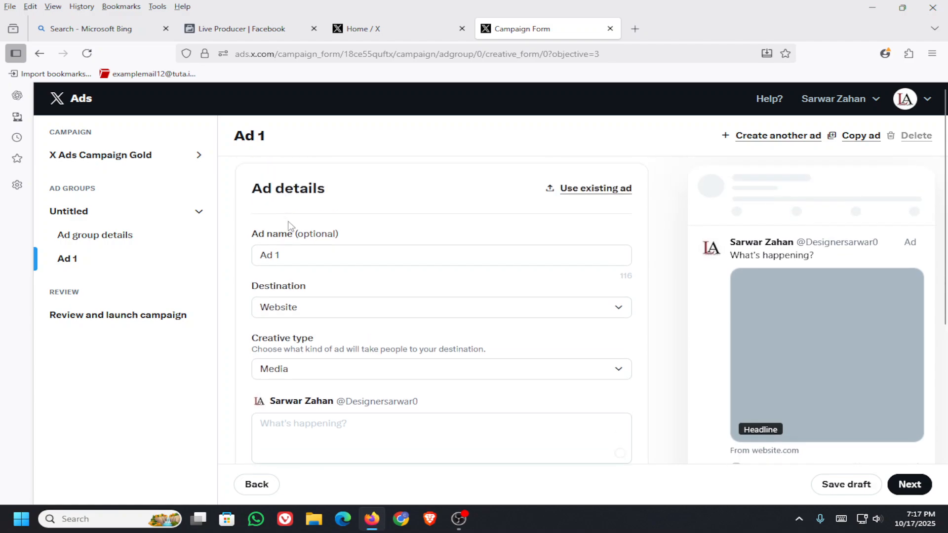
{"action": "left_click", "coordinate": [324, 257]}
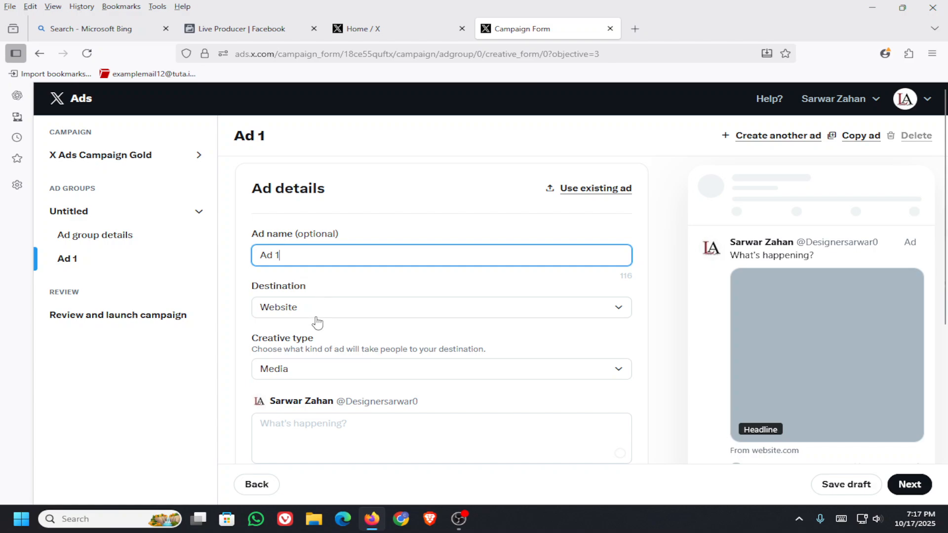
{"action": "left_click", "coordinate": [317, 307]}
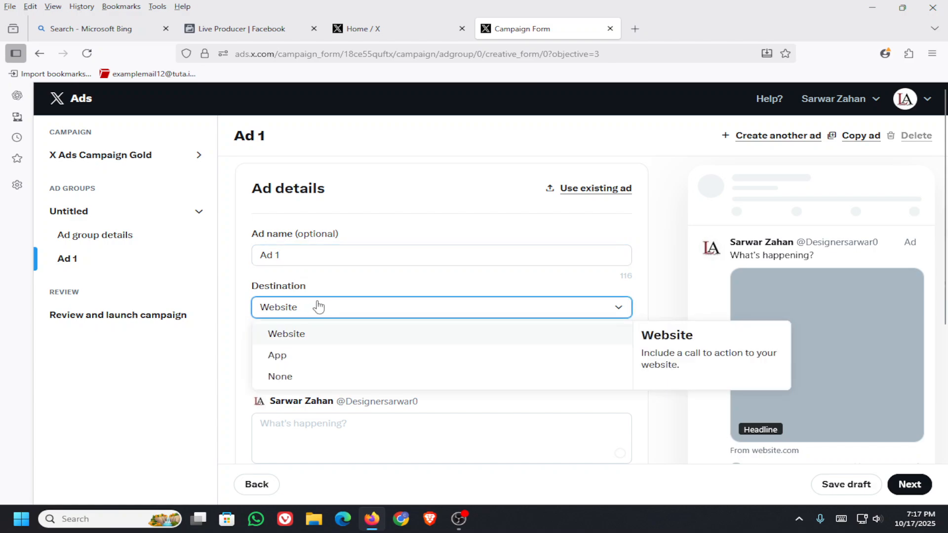
{"action": "left_click", "coordinate": [326, 340]}
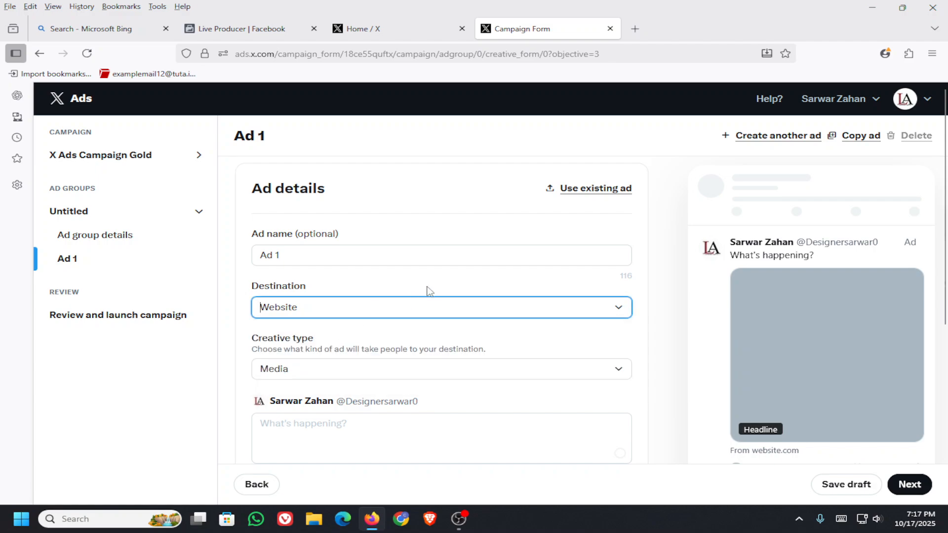
Step: Activate the ad's empty post text field, then switch to ChatGPT in a new tab and open the chat "নতুন পেজ ক্যাপশন"
{"action": "scroll", "coordinate": [433, 368], "scroll_direction": "down", "scroll_amount": 2}
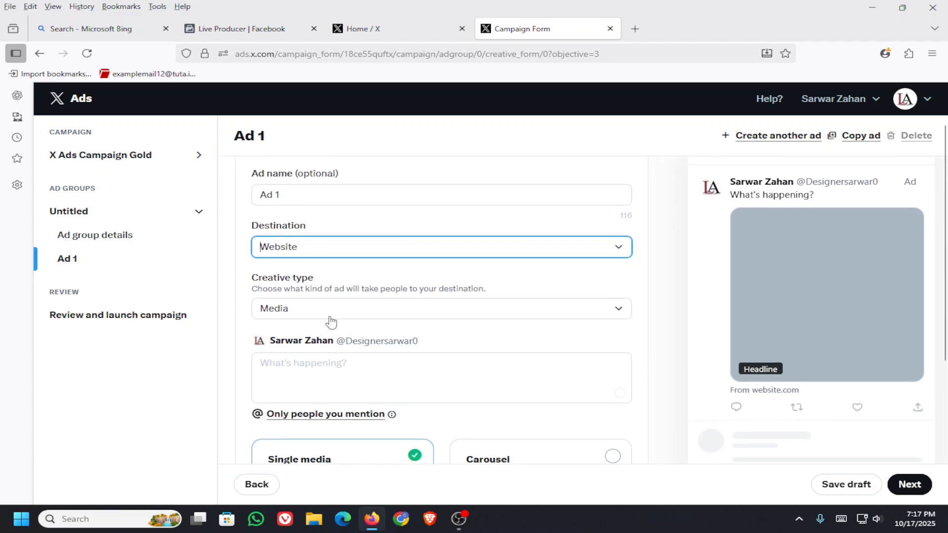
{"action": "scroll", "coordinate": [352, 319], "scroll_direction": "down", "scroll_amount": 4}
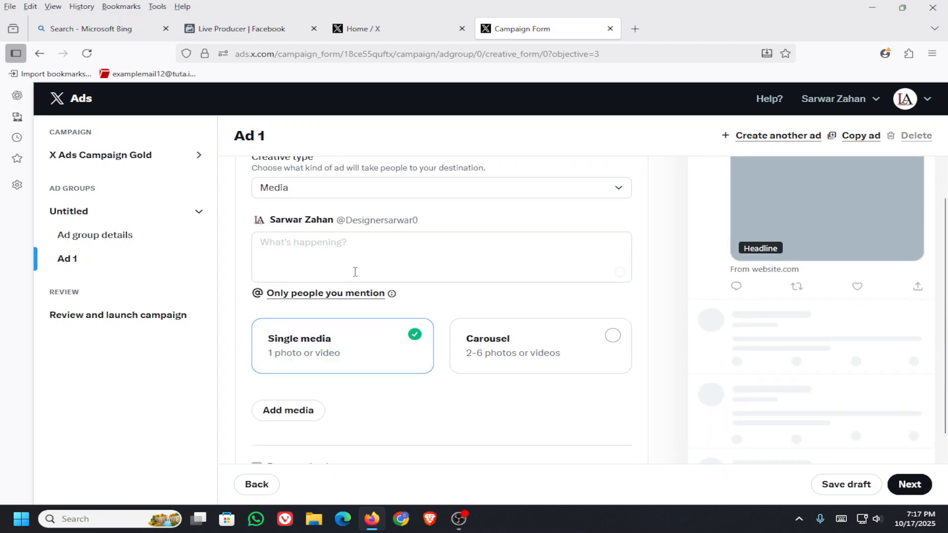
{"action": "left_click", "coordinate": [342, 266]}
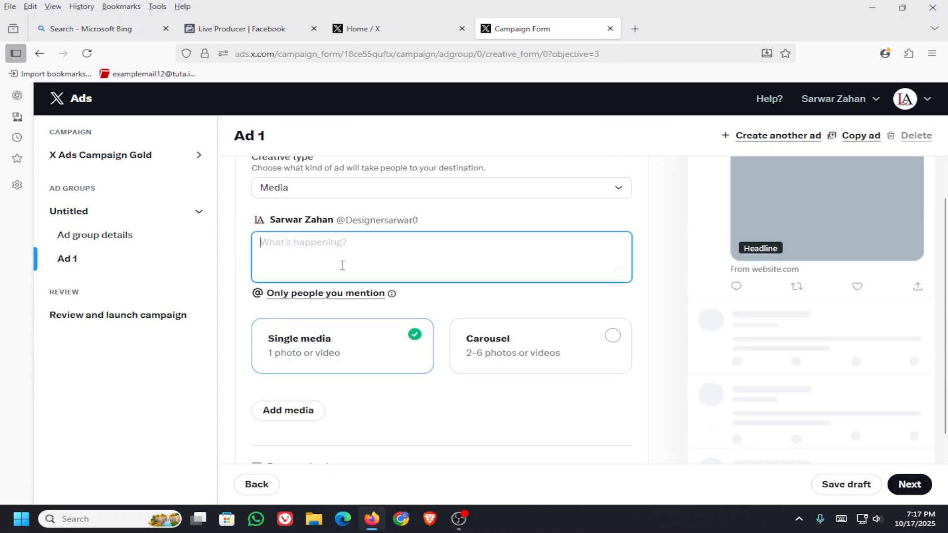
{"action": "left_click", "coordinate": [636, 28]}
{"action": "left_click", "coordinate": [450, 256]}
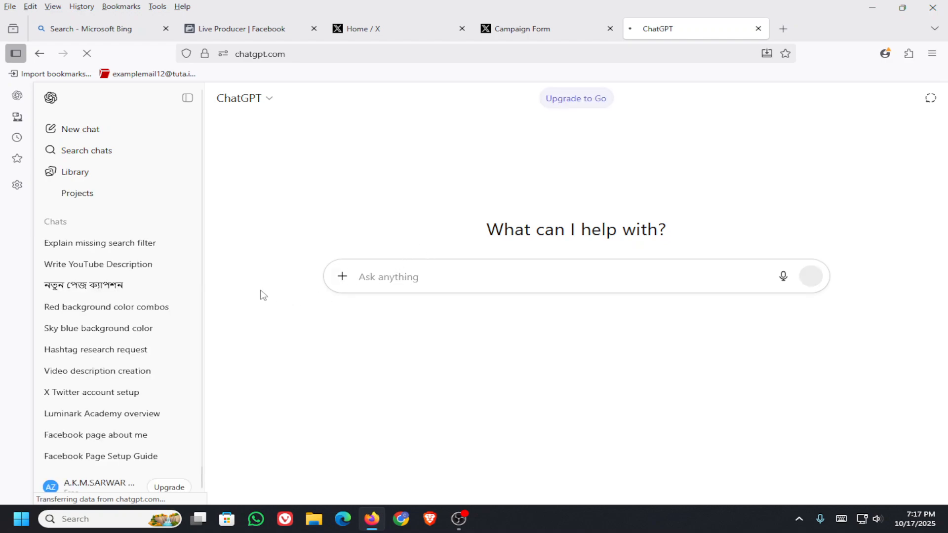
{"action": "left_click", "coordinate": [101, 285]}
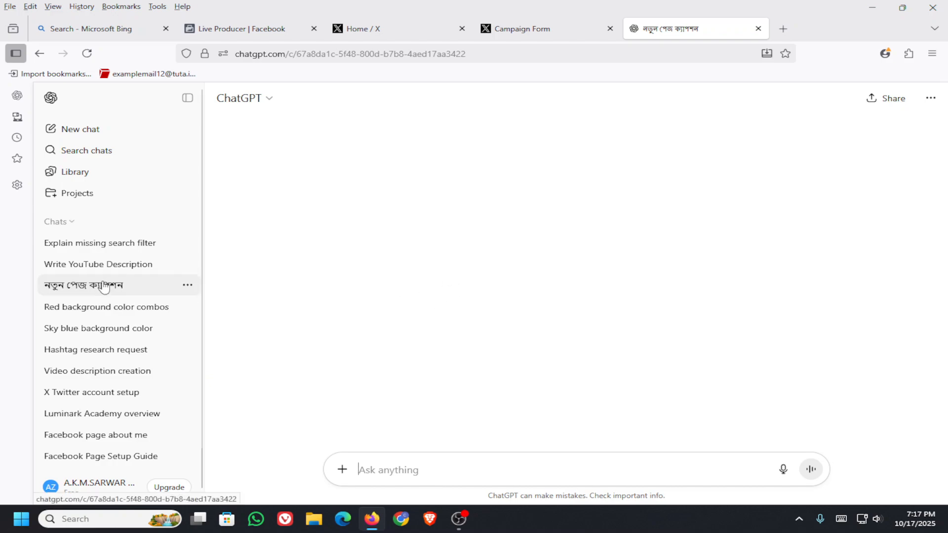
Step: Copy the Twitter Ads Campaign caption from "Free Digital Marketing Online Class" through the end of the short story, and return to the X Ads campaign form
{"action": "scroll", "coordinate": [487, 226], "scroll_direction": "up", "scroll_amount": 5}
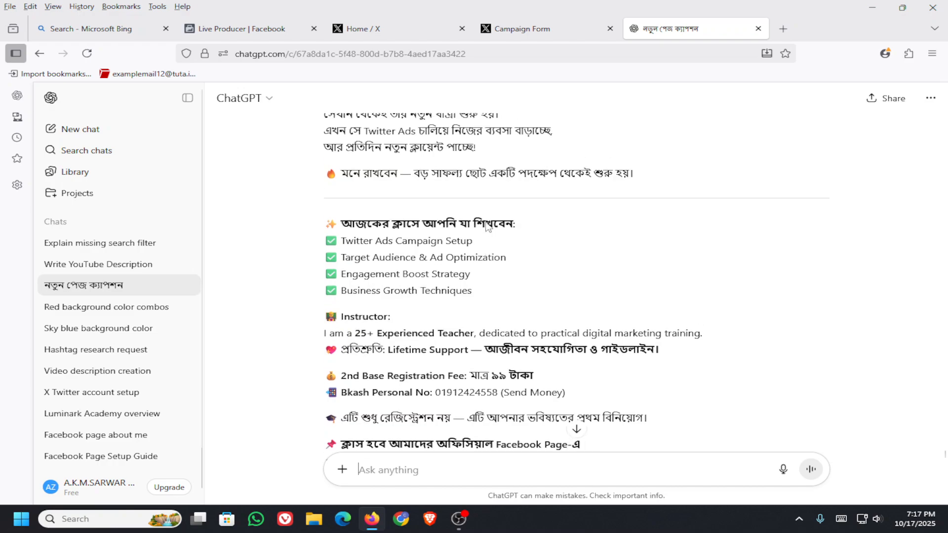
{"action": "scroll", "coordinate": [487, 226], "scroll_direction": "up", "scroll_amount": 3}
{"action": "scroll", "coordinate": [341, 253], "scroll_direction": "up", "scroll_amount": 2}
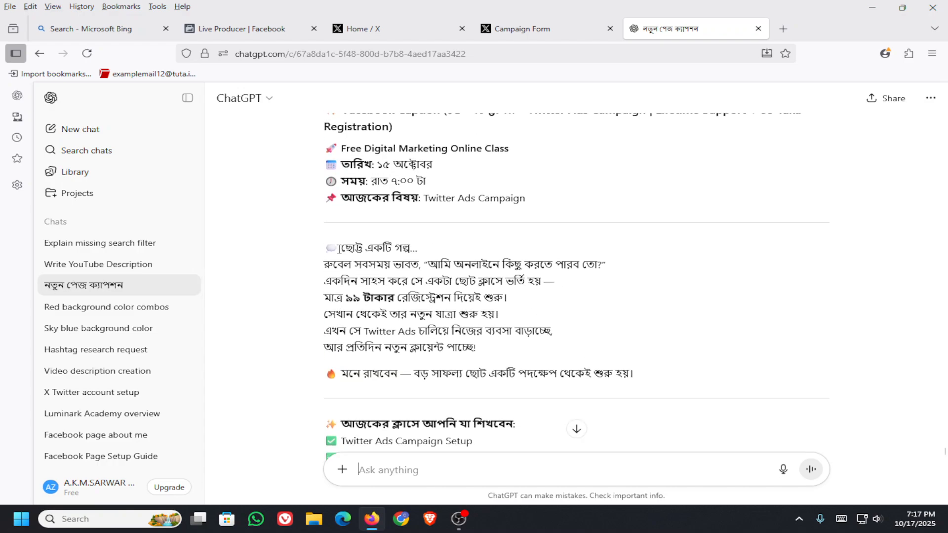
{"action": "scroll", "coordinate": [345, 248], "scroll_direction": "up", "scroll_amount": 3}
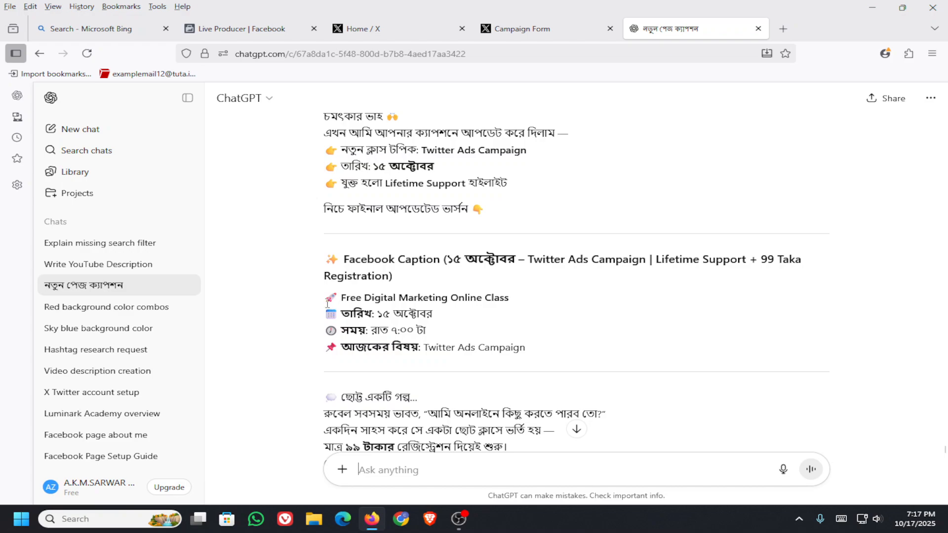
{"action": "left_click_drag", "start_coordinate": [325, 297], "coordinate": [676, 307]}
{"action": "scroll", "coordinate": [573, 429], "scroll_direction": "down", "scroll_amount": 5}
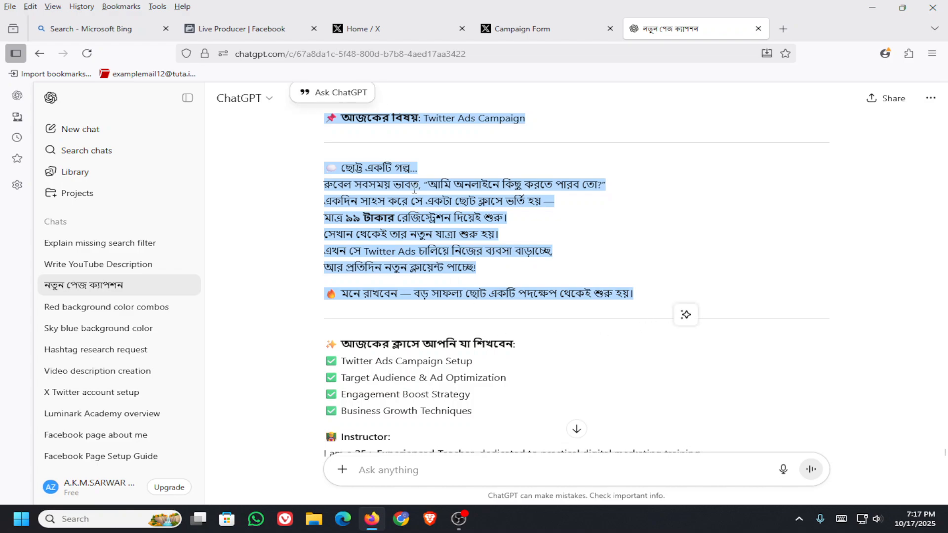
{"action": "left_click", "coordinate": [538, 28]}
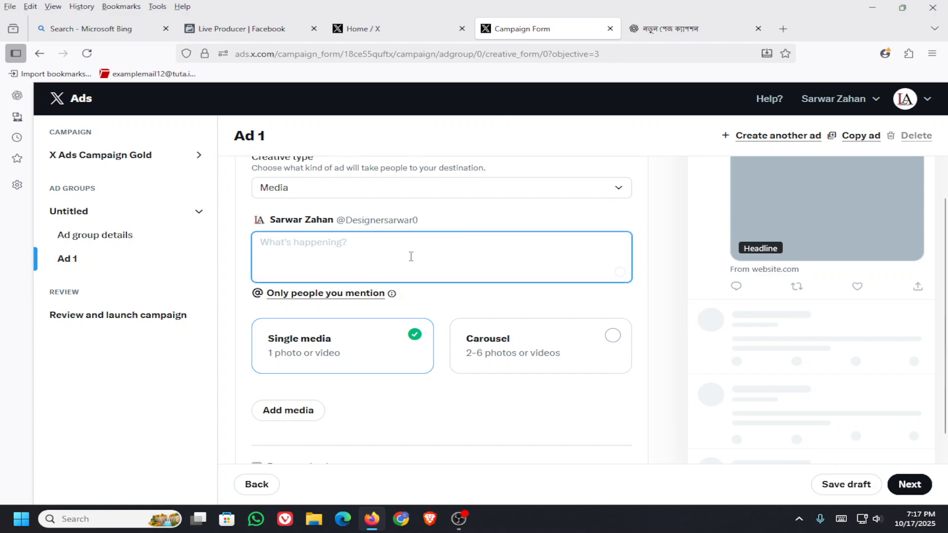
Step: Paste the copied caption as the post text and trim it to the character limit, ending at "মাত্র ৯৯ টাকার রেজিস্ট্রেশন দিয়েই শুরু।"
{"action": "key", "text": "ctrl+v"}
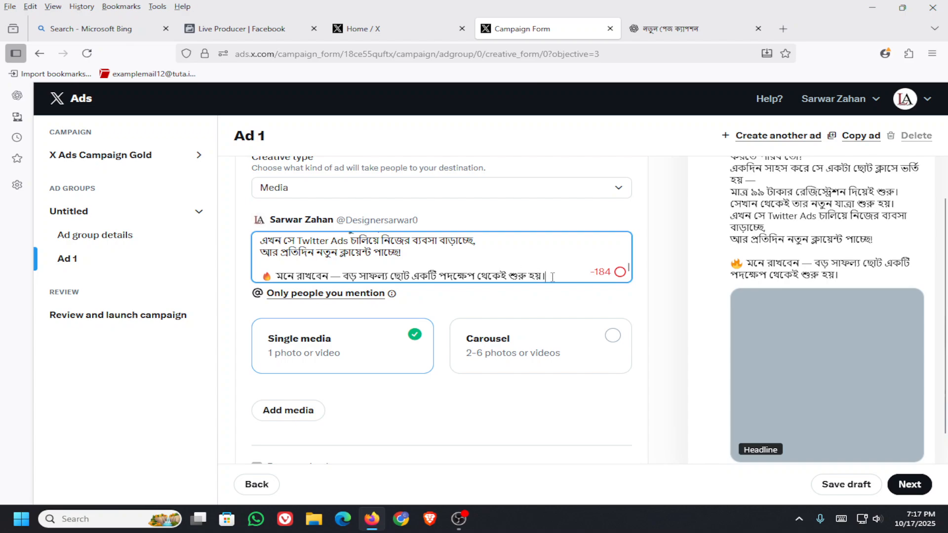
{"action": "left_click_drag", "start_coordinate": [552, 277], "coordinate": [255, 276]}
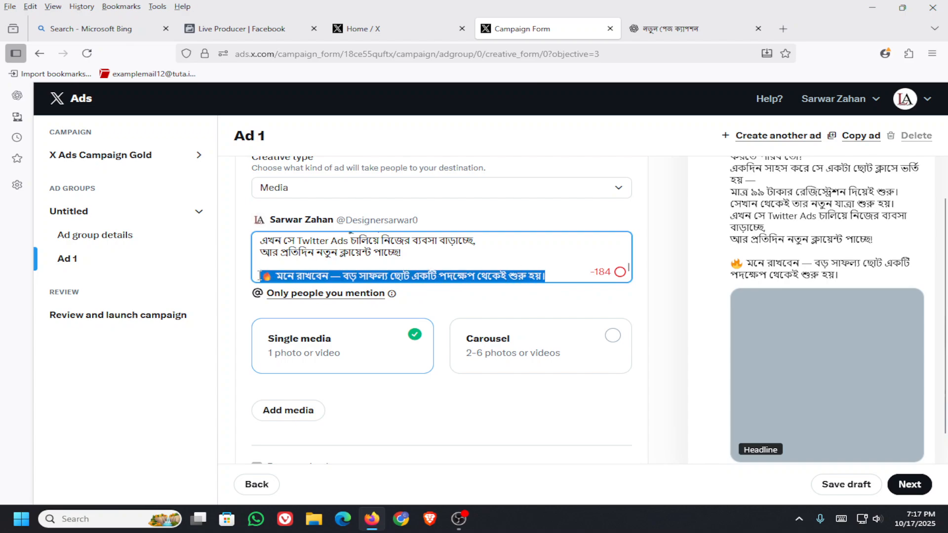
{"action": "key", "text": "BackSpace"}
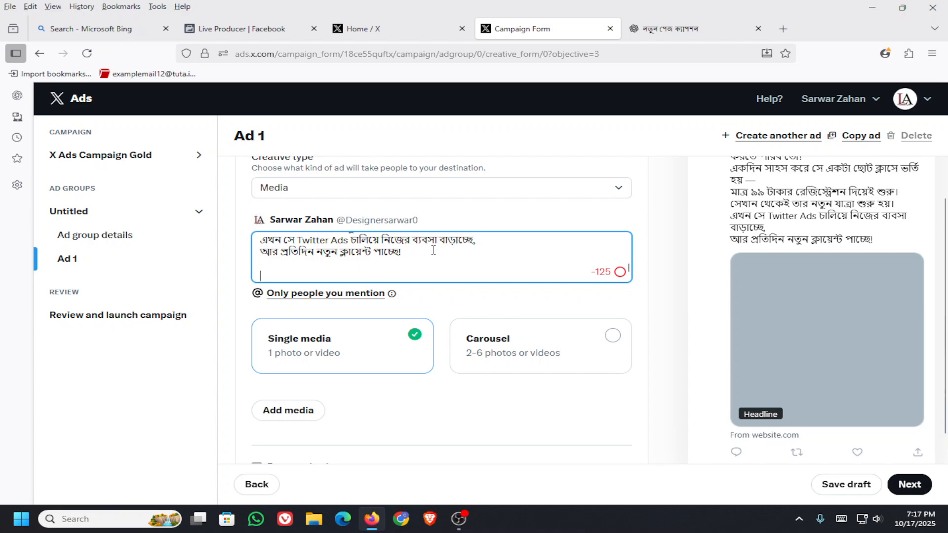
{"action": "left_click_drag", "start_coordinate": [433, 250], "coordinate": [257, 235]}
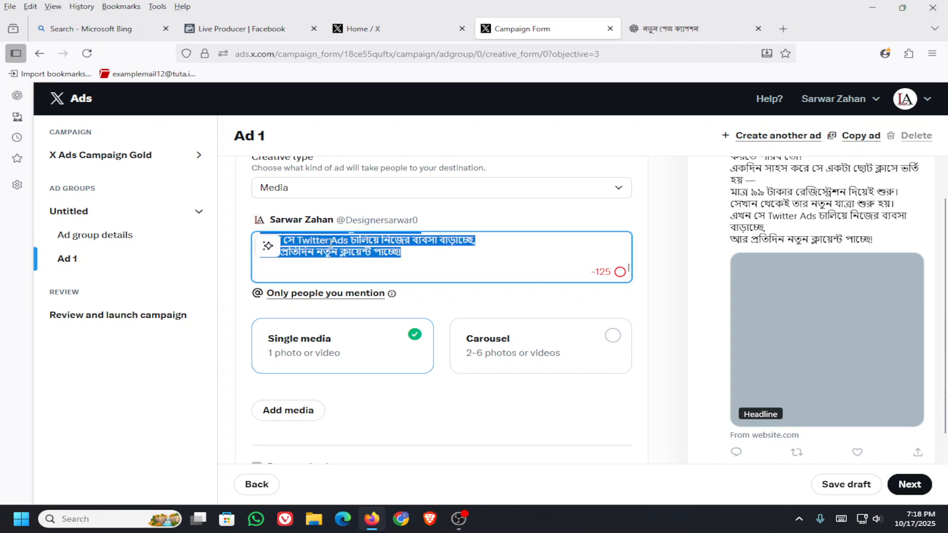
{"action": "key", "text": "BackSpace"}
{"action": "key", "text": "ctrl+v"}
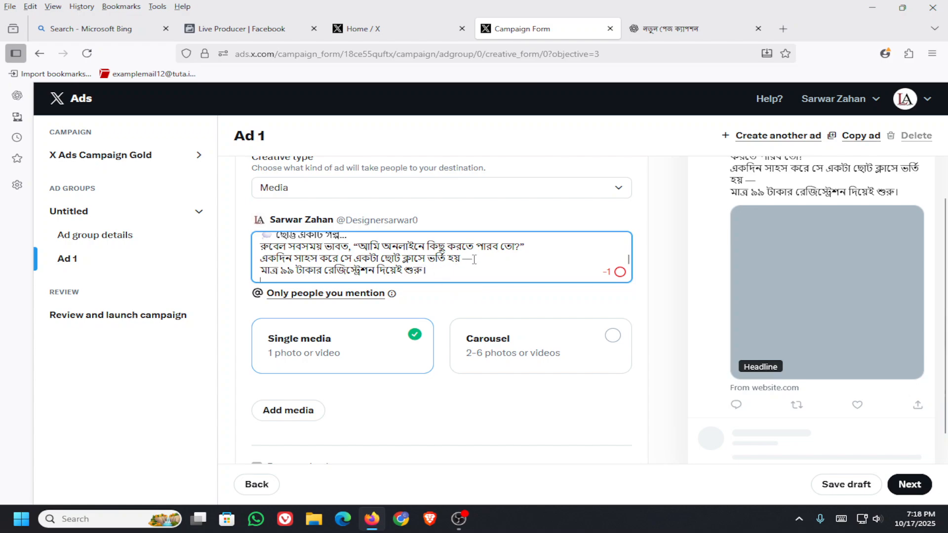
{"action": "key", "text": "BackSpace"}
{"action": "key", "text": "ctrl+a"}
{"action": "key", "text": "BackSpace"}
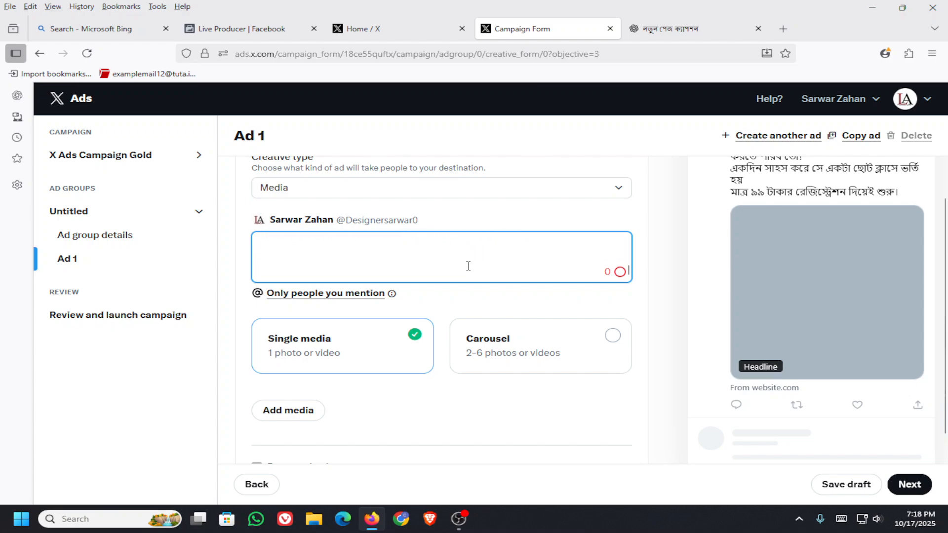
Step: Set the ad's media format to Carousel and upload the image Facebook-Ads-70 from the New Image folder as its first media
{"action": "scroll", "coordinate": [496, 294], "scroll_direction": "down", "scroll_amount": 2}
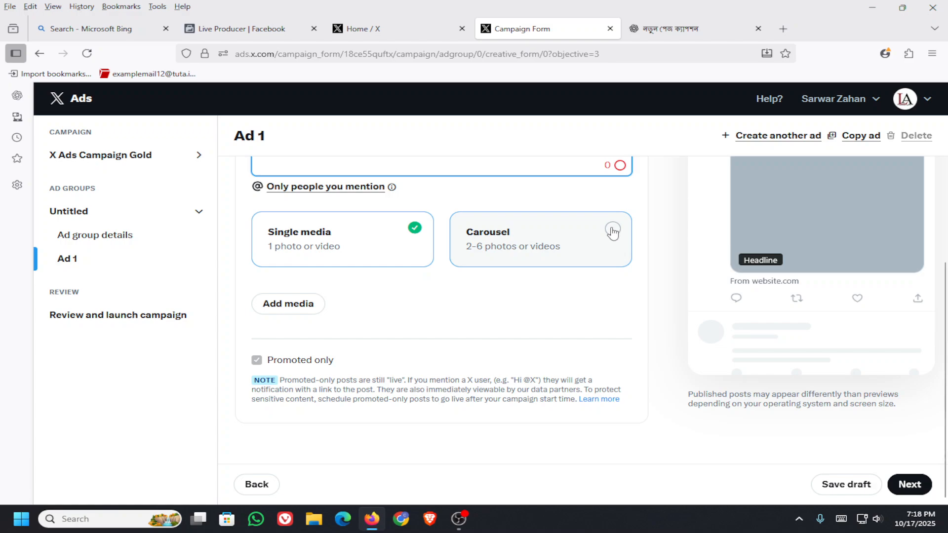
{"action": "left_click", "coordinate": [612, 231]}
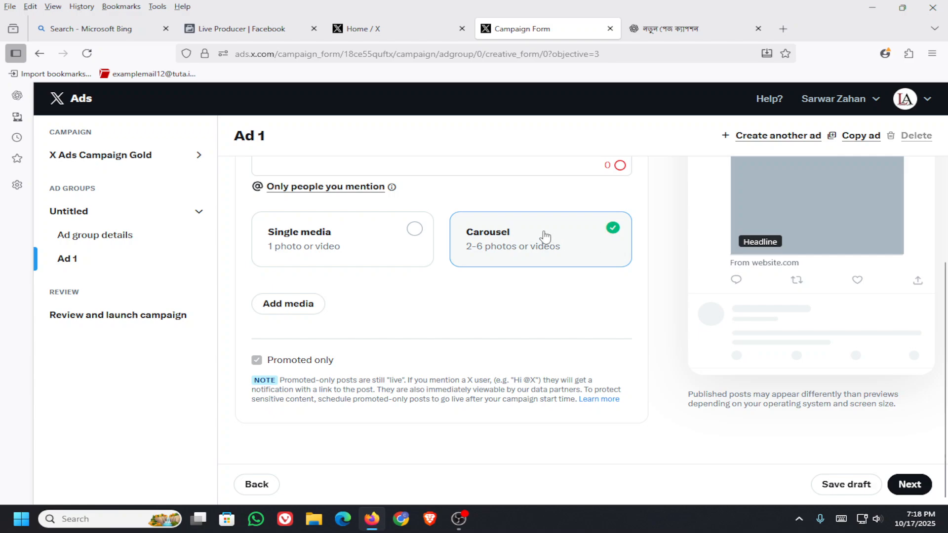
{"action": "left_click", "coordinate": [293, 307]}
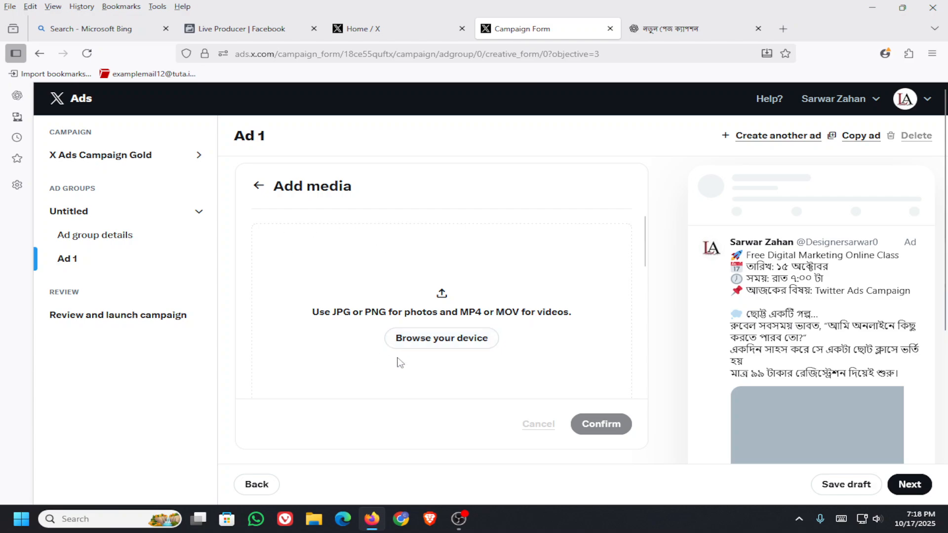
{"action": "left_click", "coordinate": [450, 336]}
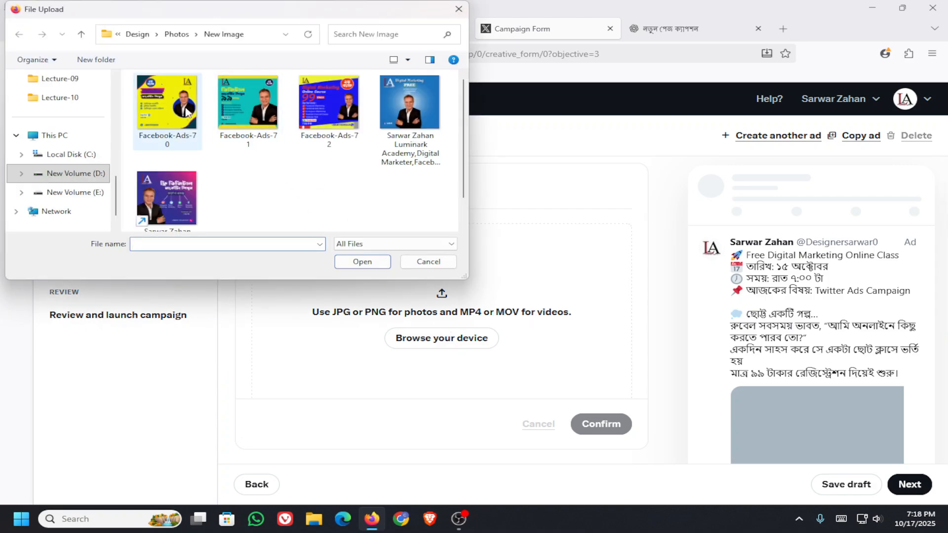
{"action": "left_click", "coordinate": [167, 106]}
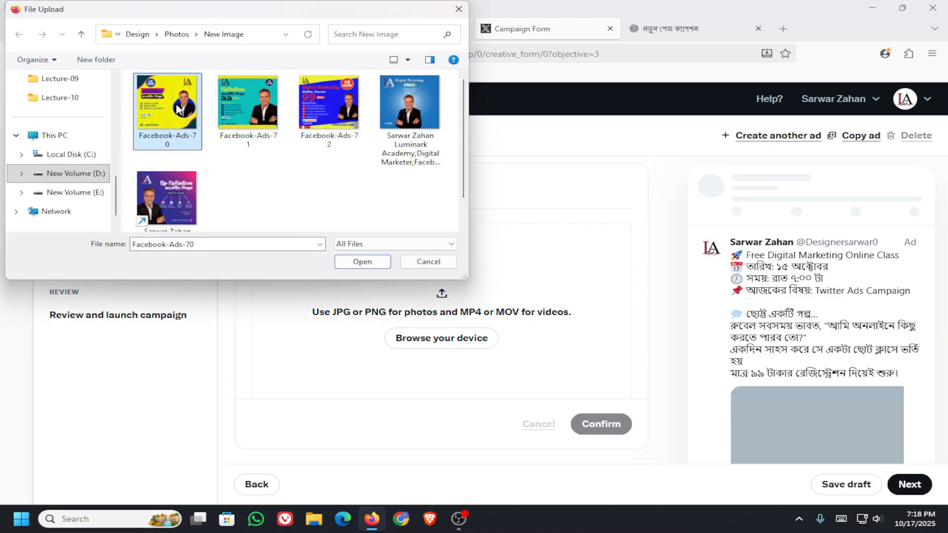
{"action": "left_click", "coordinate": [371, 265]}
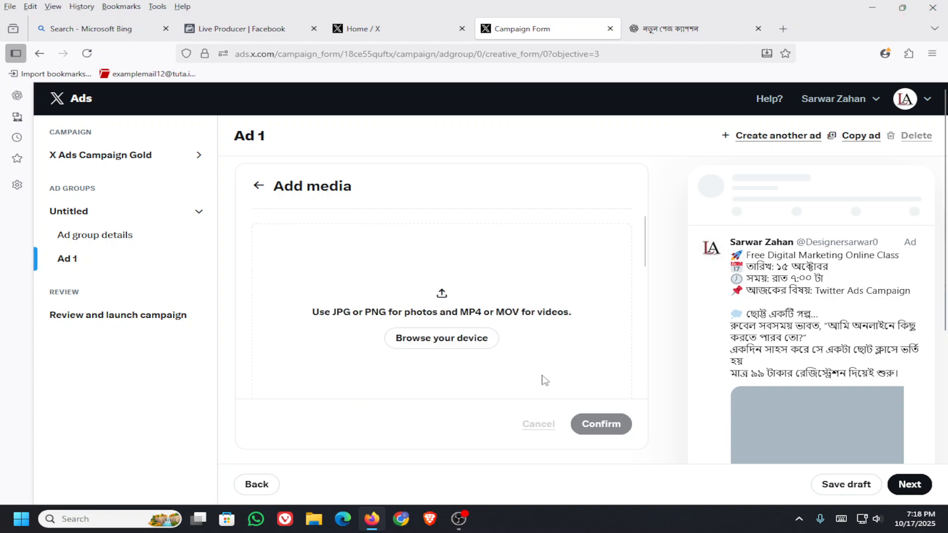
{"action": "scroll", "coordinate": [541, 378], "scroll_direction": "down", "scroll_amount": 2}
{"action": "scroll", "coordinate": [510, 354], "scroll_direction": "down", "scroll_amount": 4}
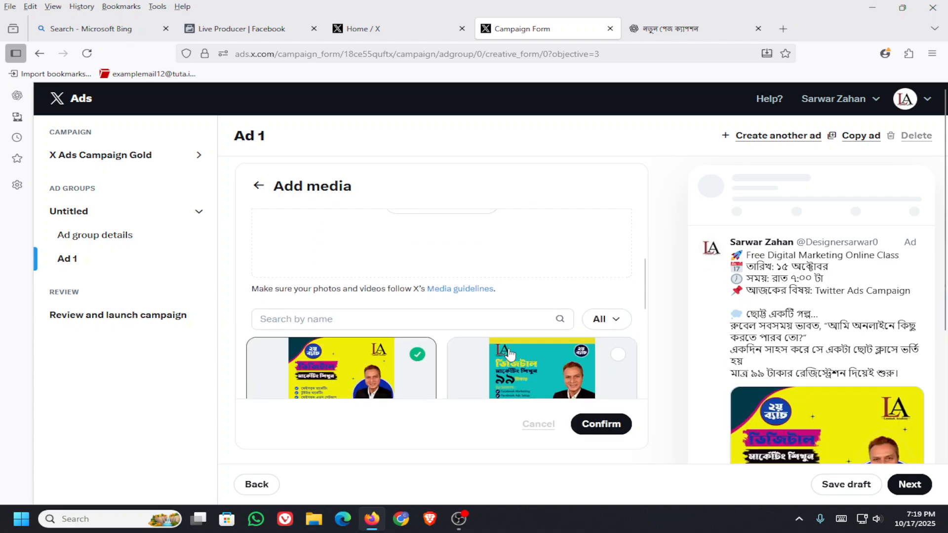
{"action": "scroll", "coordinate": [578, 398], "scroll_direction": "down", "scroll_amount": 4}
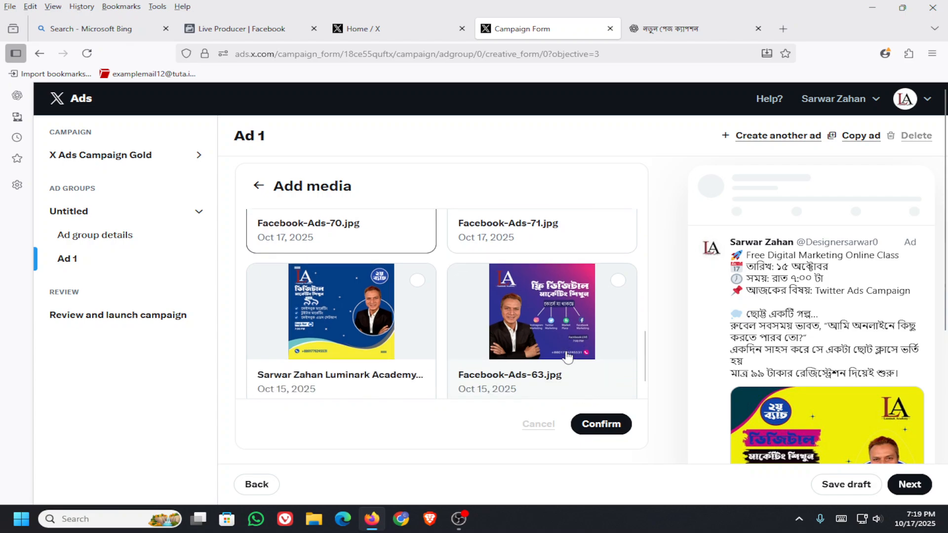
{"action": "left_click", "coordinate": [593, 365]}
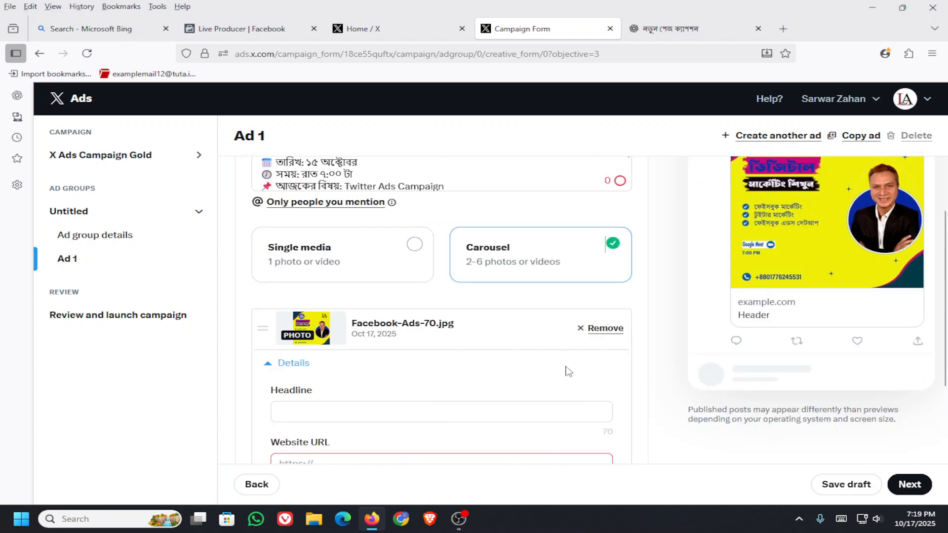
Step: Enter "Digital Marketing" as the headline of the Facebook-Ads-70 carousel card and activate its empty Website URL field
{"action": "left_click", "coordinate": [320, 409]}
{"action": "scroll", "coordinate": [361, 357], "scroll_direction": "down", "scroll_amount": 1}
{"action": "scroll", "coordinate": [361, 356], "scroll_direction": "down", "scroll_amount": 3}
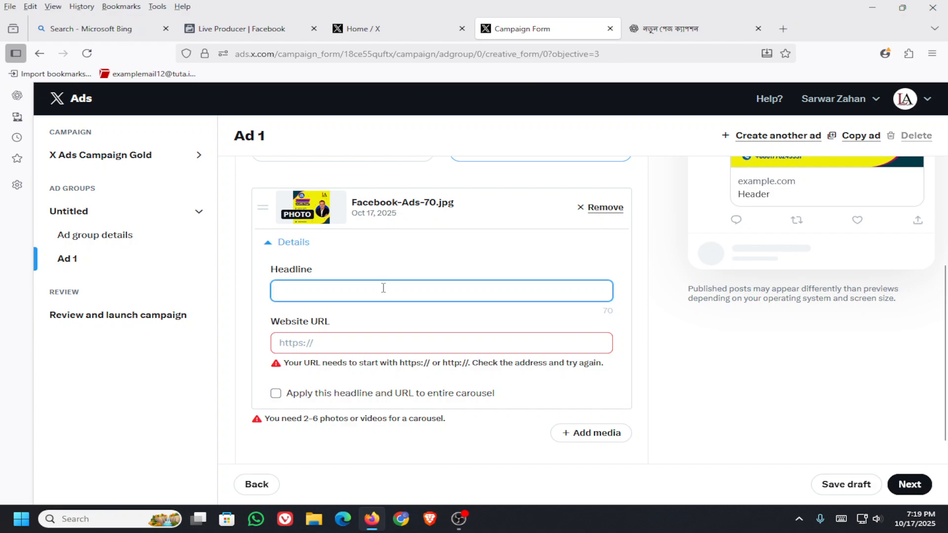
{"action": "type", "text": "De"}
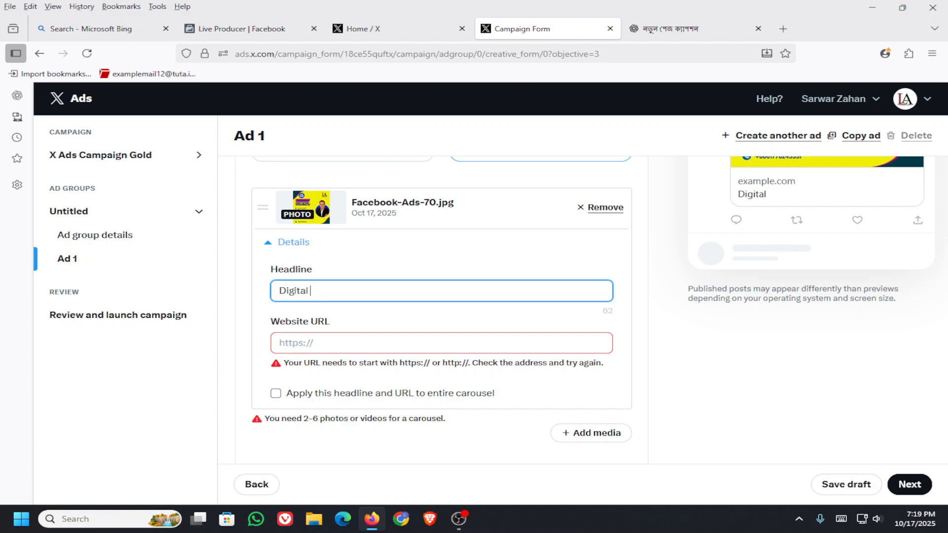
{"action": "type", "text": "Marketing"}
{"action": "scroll", "coordinate": [415, 289], "scroll_direction": "down", "scroll_amount": 2}
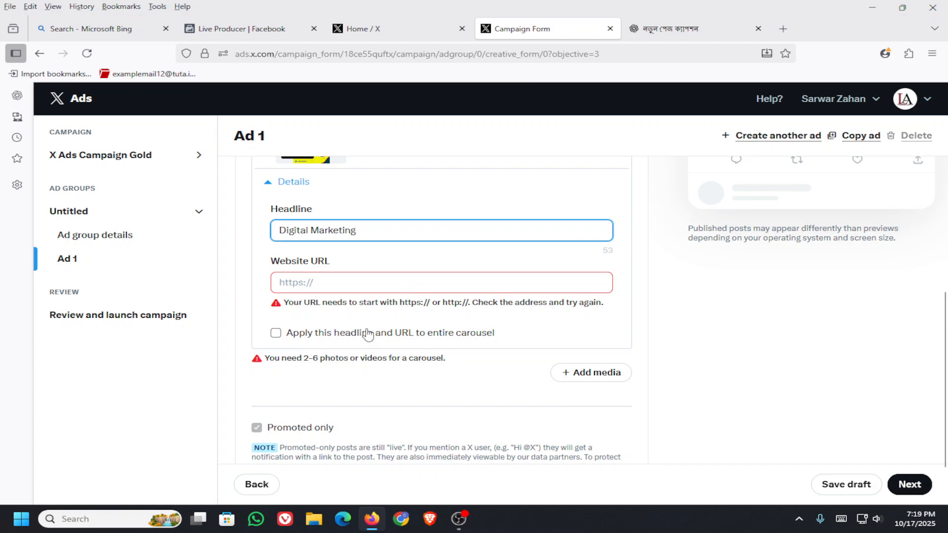
{"action": "left_click", "coordinate": [325, 282]}
{"action": "scroll", "coordinate": [346, 286], "scroll_direction": "down", "scroll_amount": 2}
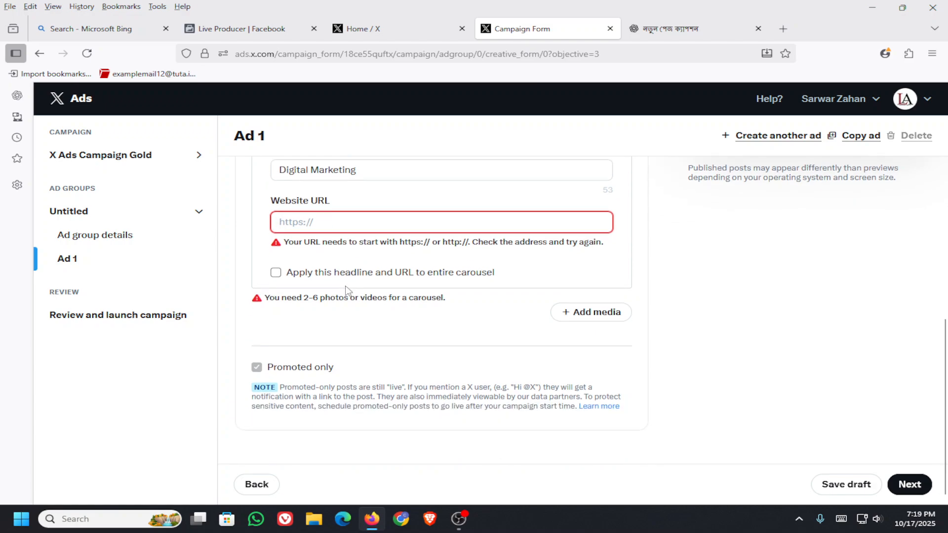
{"action": "scroll", "coordinate": [364, 295], "scroll_direction": "up", "scroll_amount": 2}
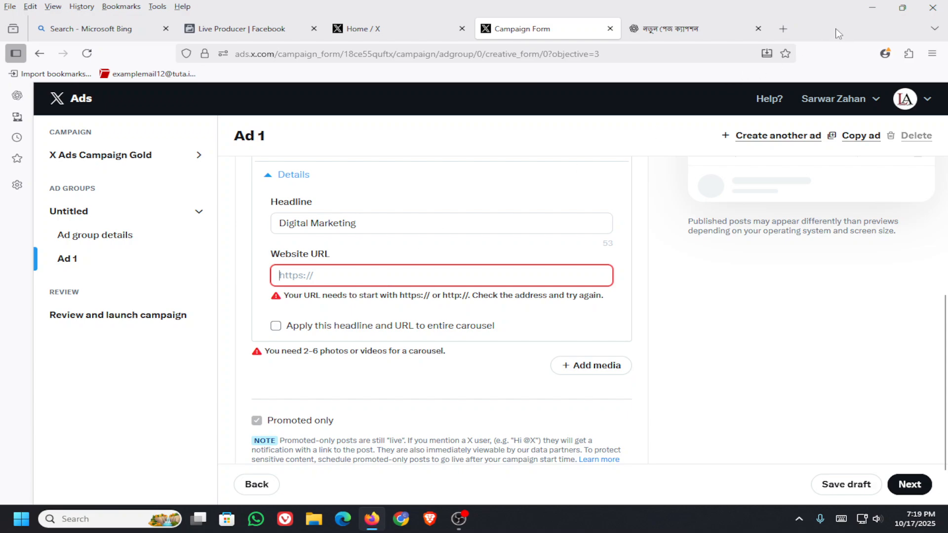
Step: Open YouTube in a new tab and switch to the Luminark Academy channel account
{"action": "left_click", "coordinate": [784, 28]}
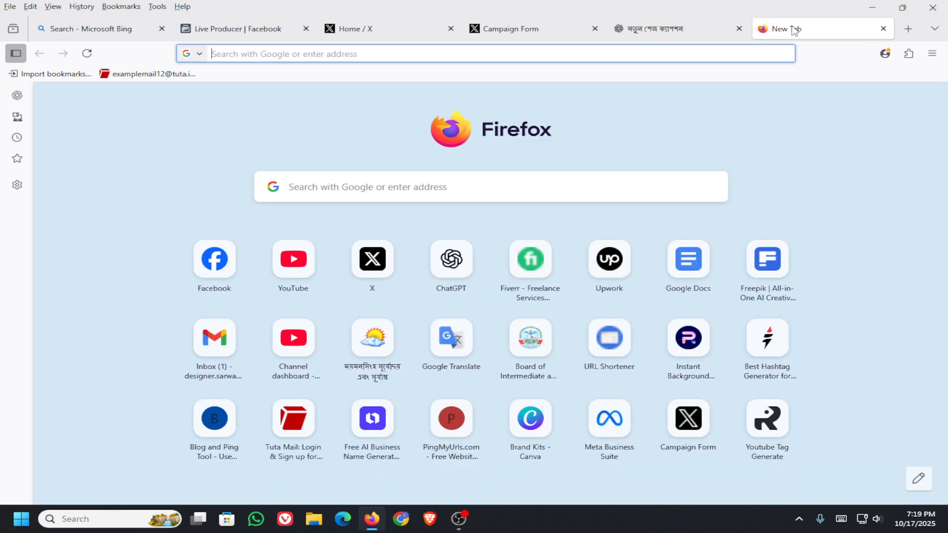
{"action": "left_click", "coordinate": [308, 257]}
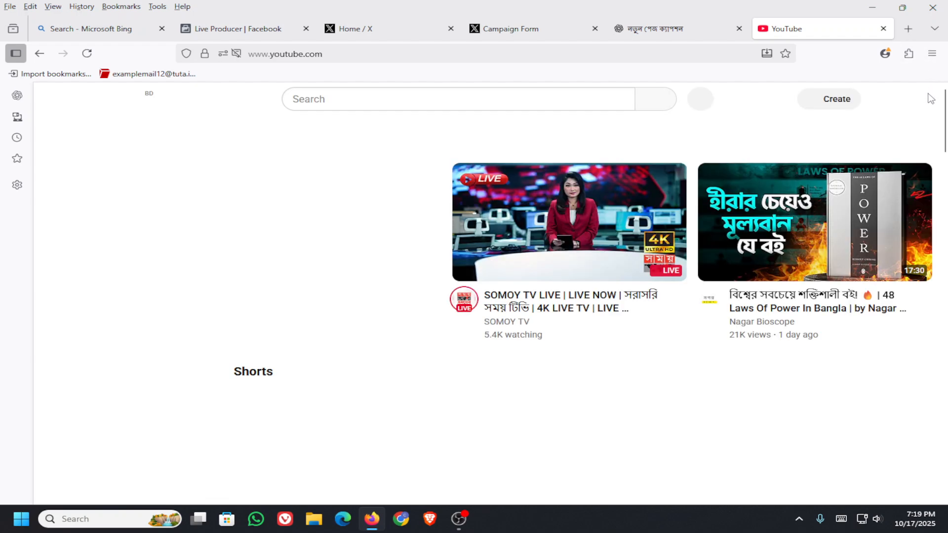
{"action": "left_click", "coordinate": [916, 100]}
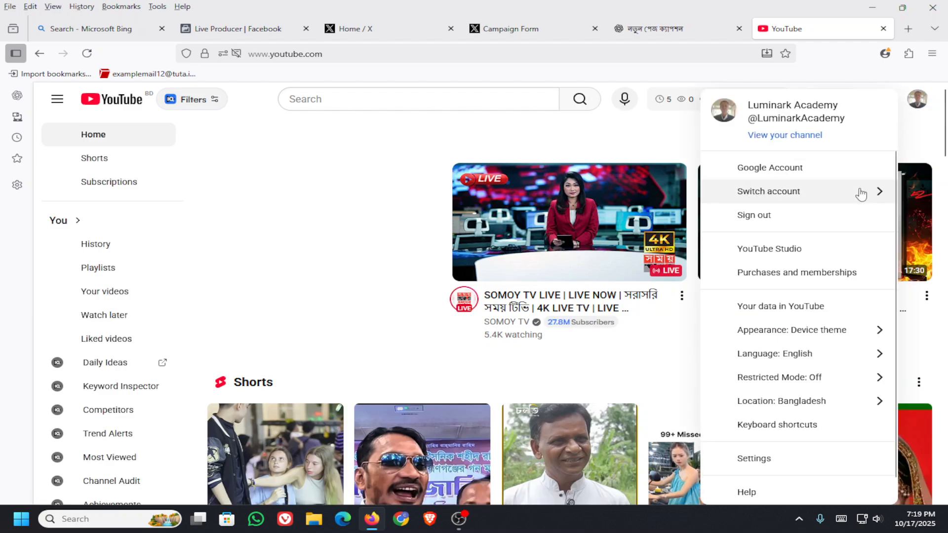
{"action": "left_click", "coordinate": [784, 195]}
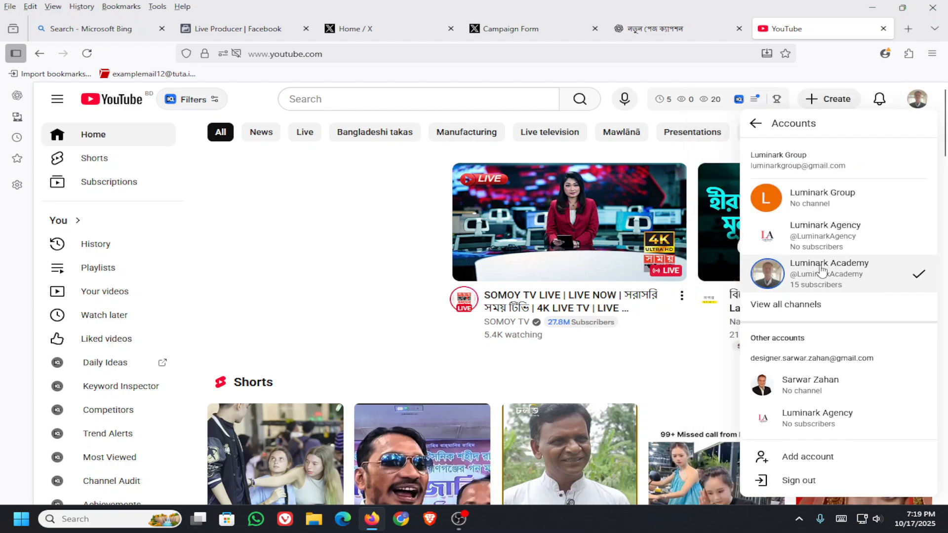
{"action": "left_click", "coordinate": [343, 55]}
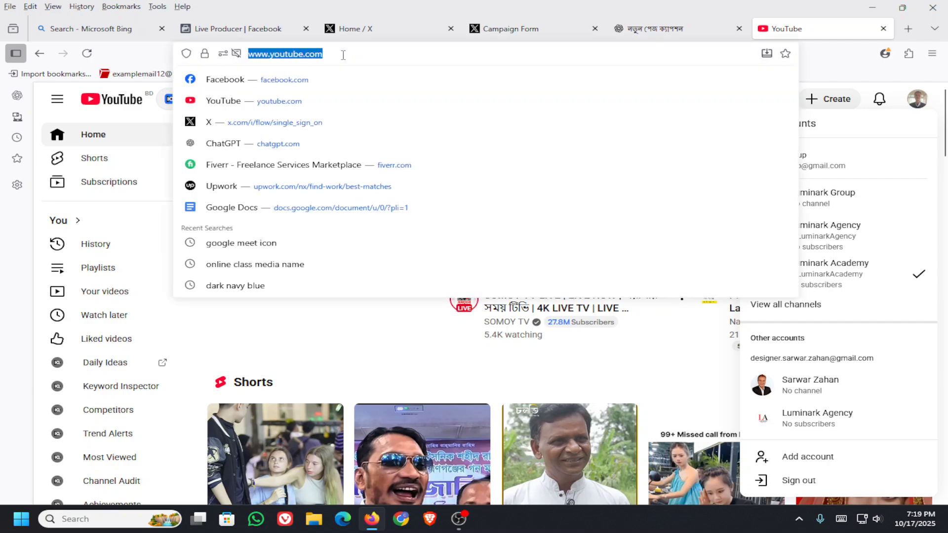
{"action": "left_click", "coordinate": [877, 142]}
{"action": "left_click", "coordinate": [825, 268]}
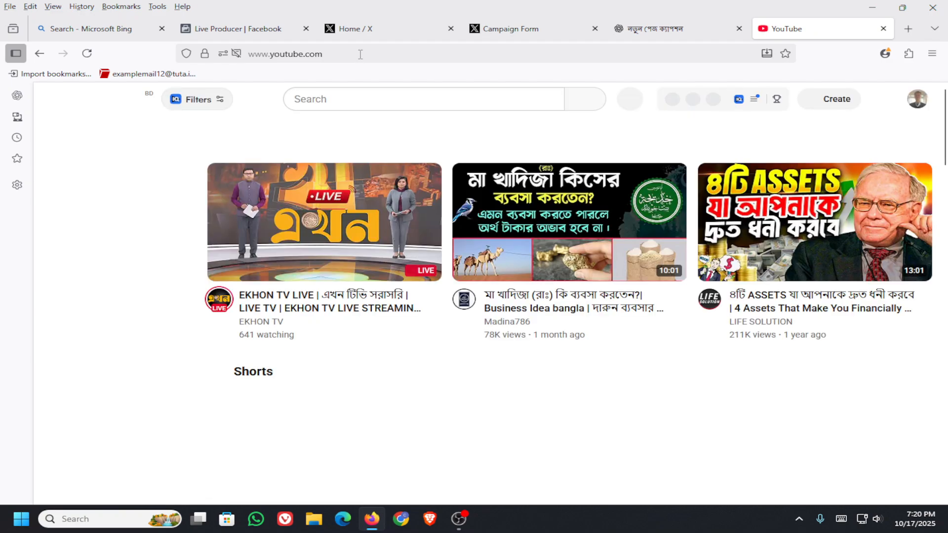
{"action": "left_click", "coordinate": [360, 54]}
{"action": "key", "text": "ctrl+c"}
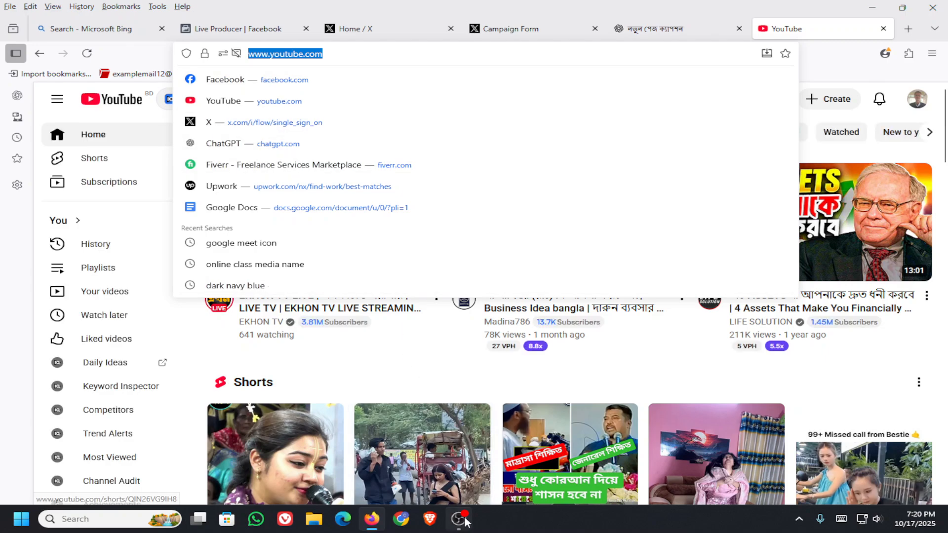
{"action": "left_click", "coordinate": [374, 523]}
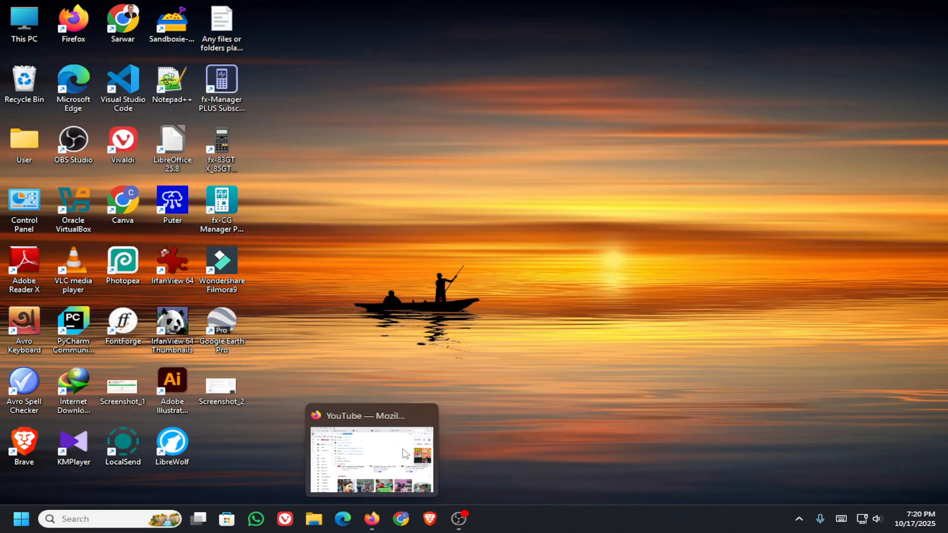
{"action": "left_click", "coordinate": [373, 521]}
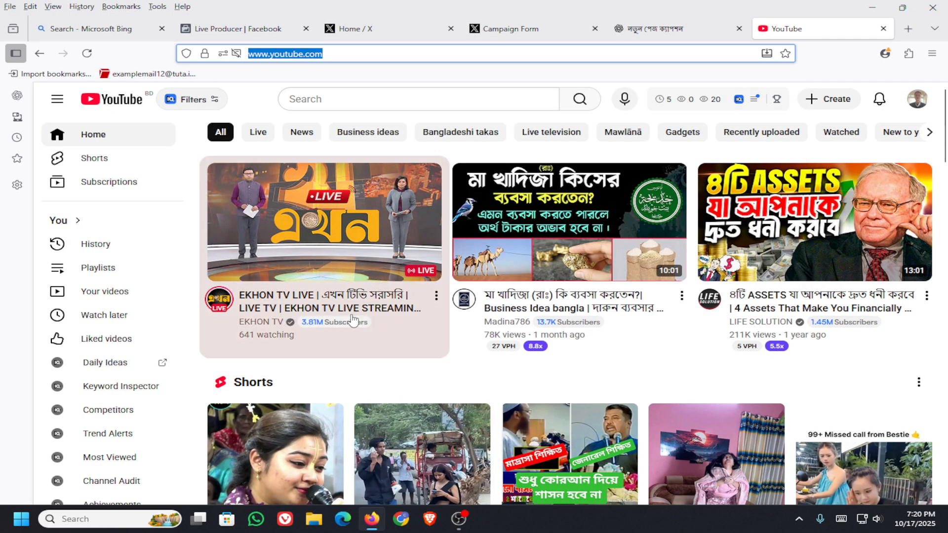
{"action": "left_click", "coordinate": [371, 523]}
{"action": "left_click", "coordinate": [371, 521]}
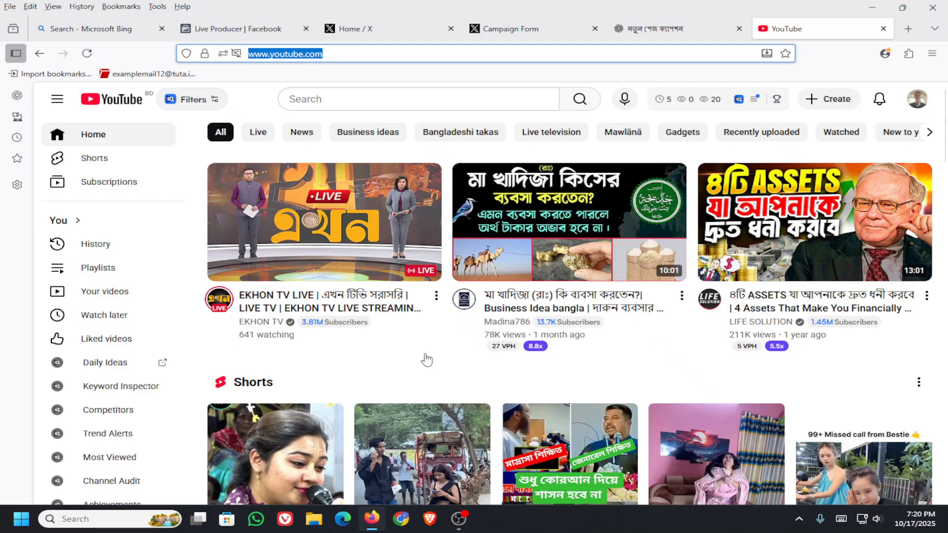
{"action": "left_click", "coordinate": [503, 28]}
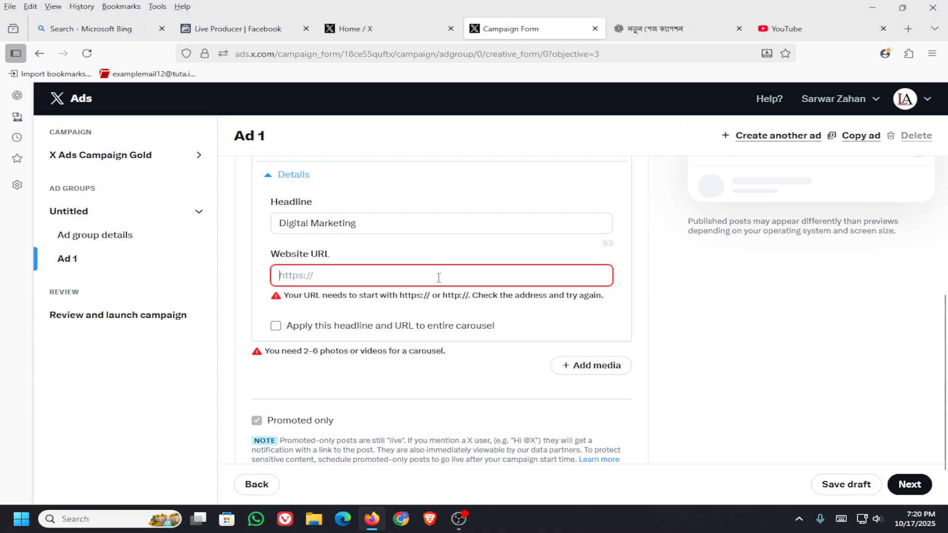
{"action": "key", "text": "ctrl+v"}
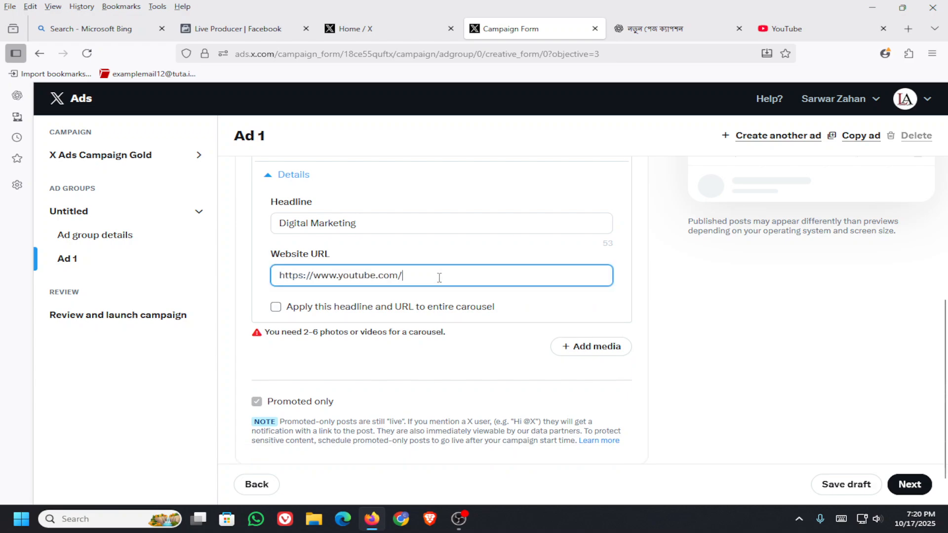
Step: Upload the image Facebook-Ads-72 from the New Image folder and confirm it as the carousel's second media
{"action": "scroll", "coordinate": [485, 305], "scroll_direction": "down", "scroll_amount": 1}
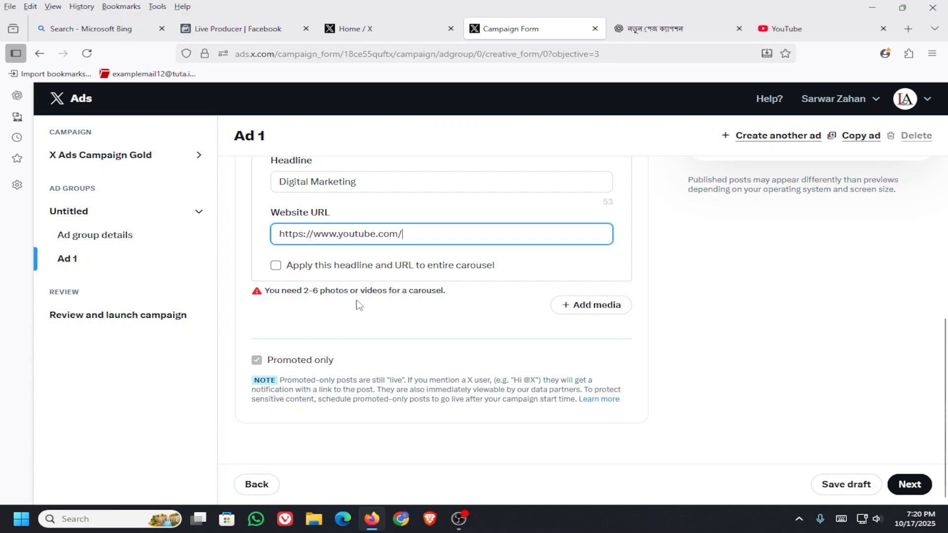
{"action": "left_click", "coordinate": [595, 308]}
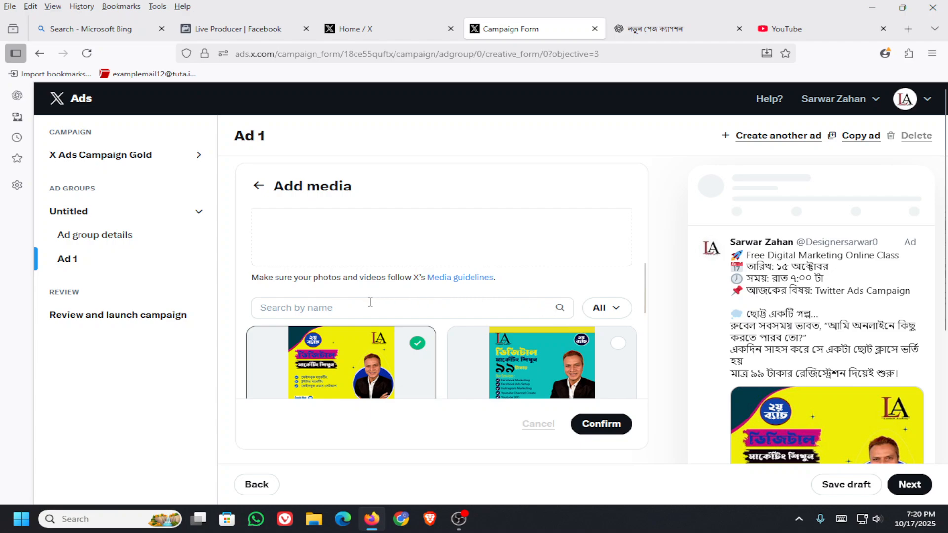
{"action": "scroll", "coordinate": [370, 302], "scroll_direction": "down", "scroll_amount": 5}
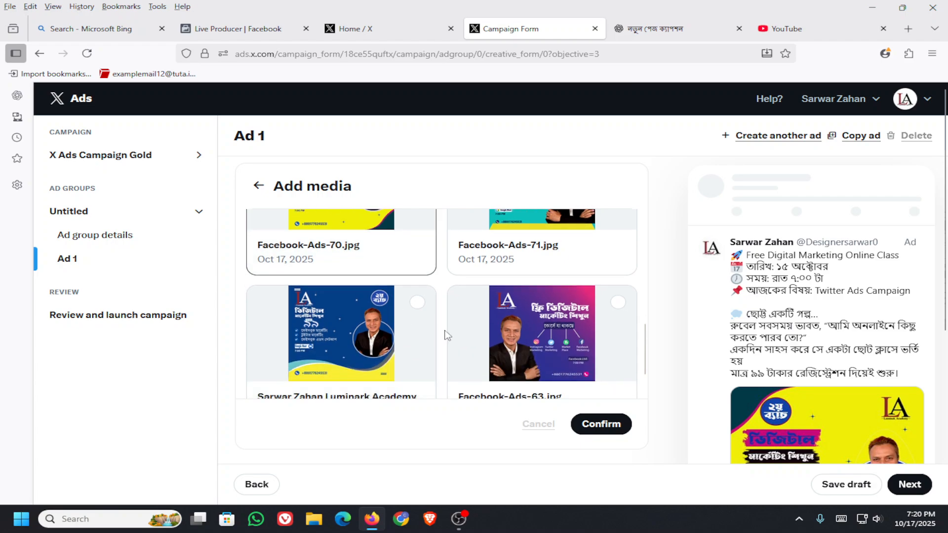
{"action": "scroll", "coordinate": [420, 301], "scroll_direction": "up", "scroll_amount": 5}
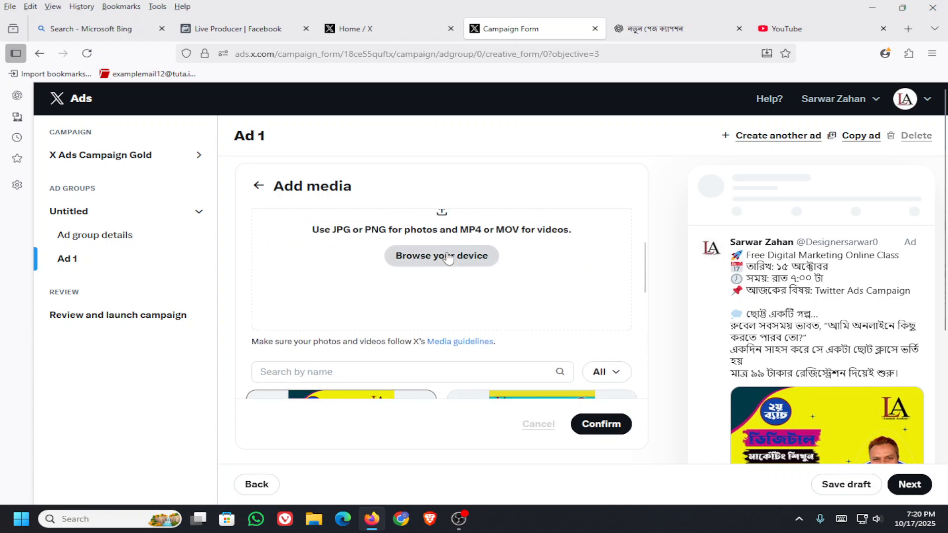
{"action": "left_click", "coordinate": [448, 256]}
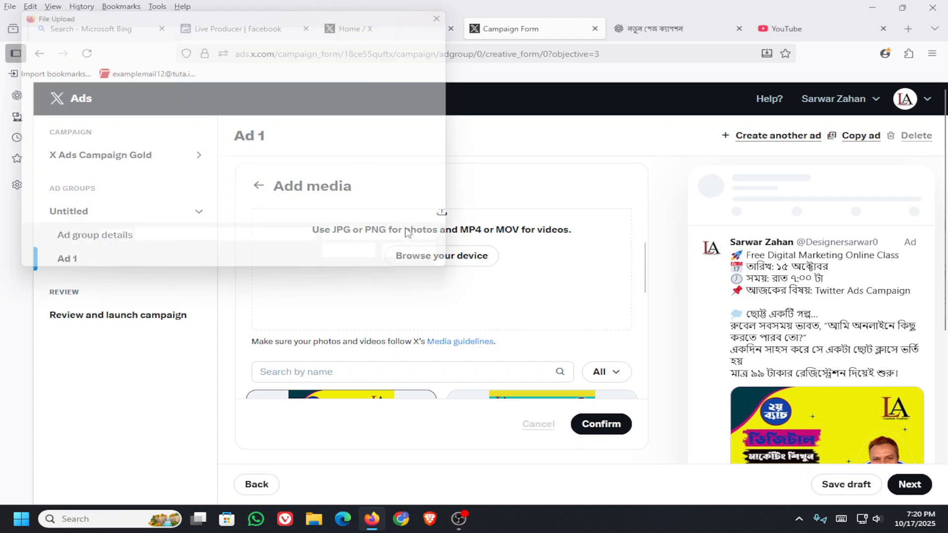
{"action": "left_click", "coordinate": [341, 121]}
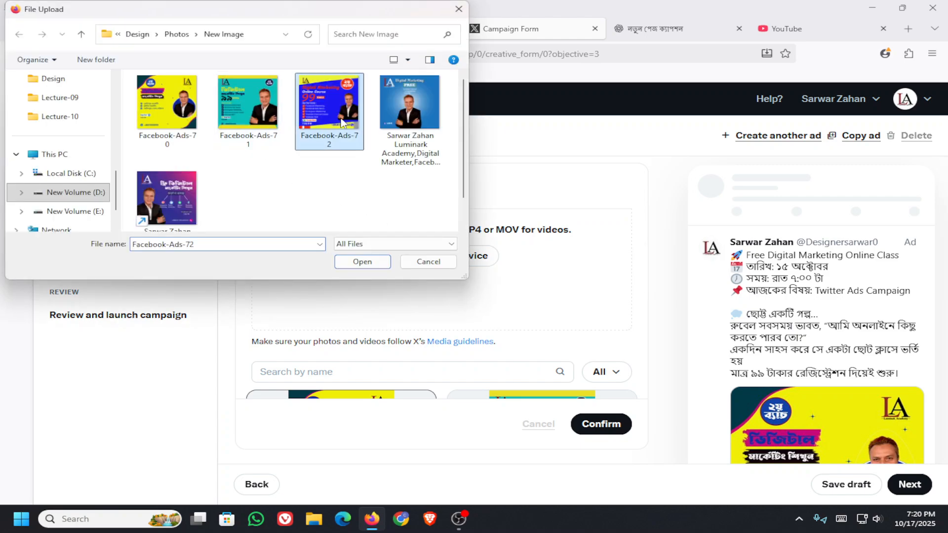
{"action": "left_click", "coordinate": [364, 261]}
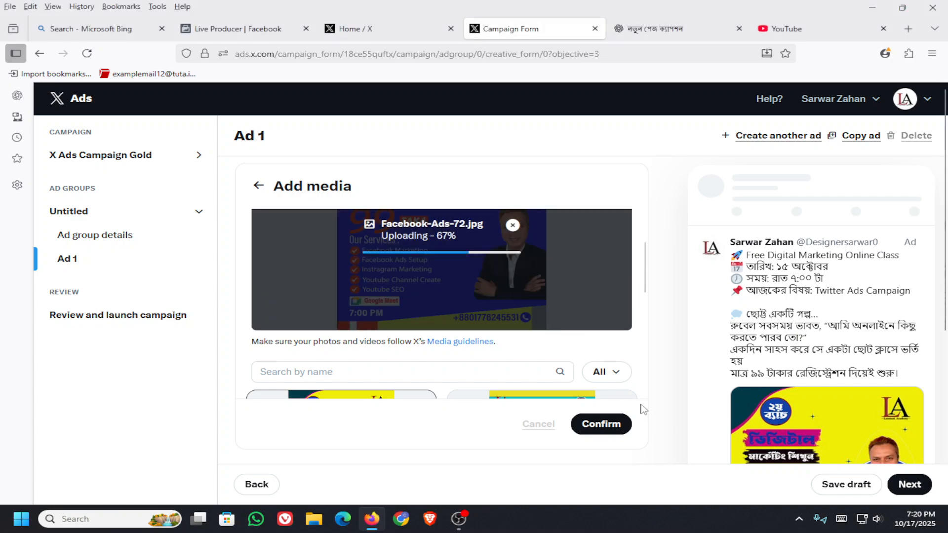
{"action": "left_click", "coordinate": [608, 424]}
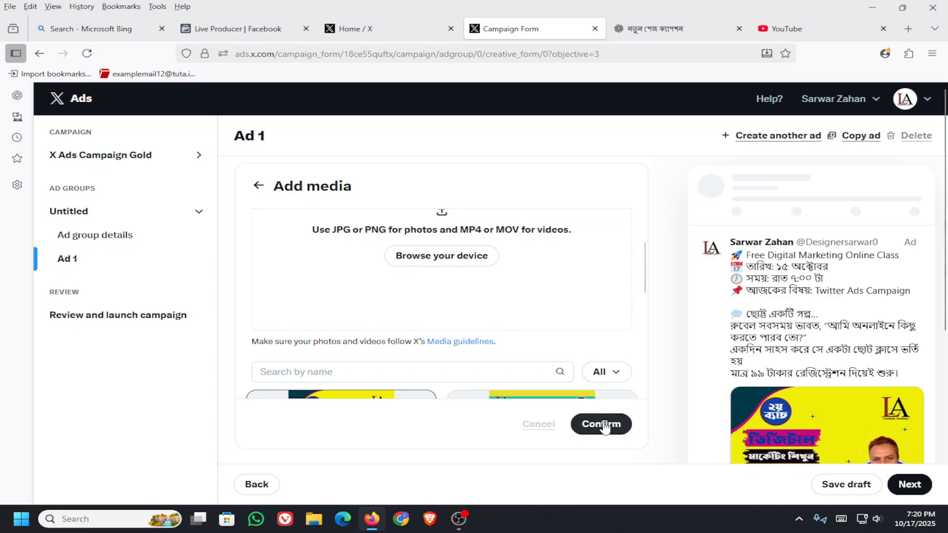
{"action": "scroll", "coordinate": [604, 360], "scroll_direction": "down", "scroll_amount": 3}
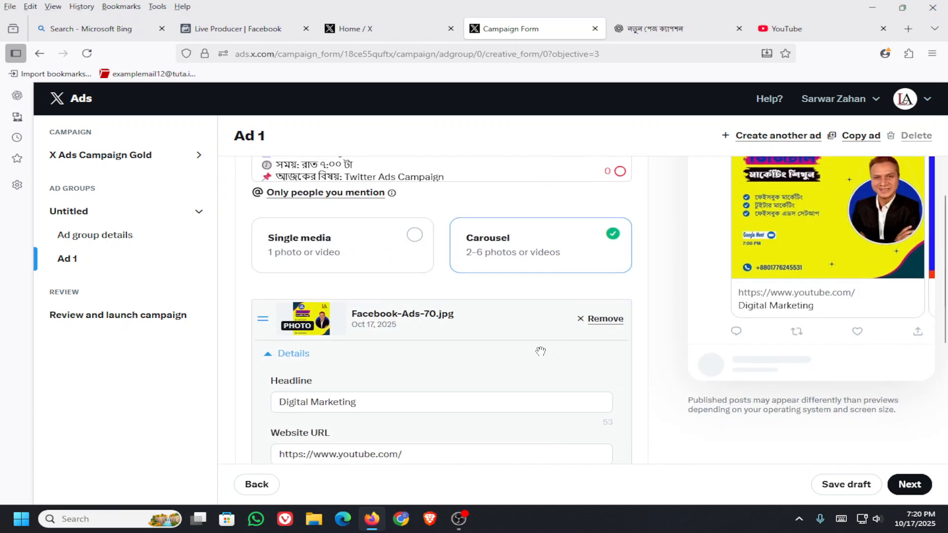
{"action": "scroll", "coordinate": [407, 320], "scroll_direction": "down", "scroll_amount": 4}
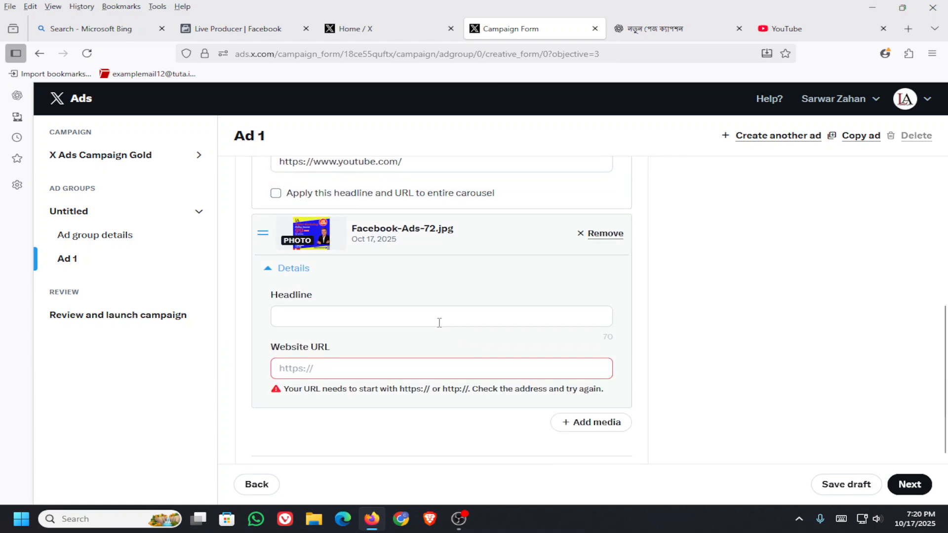
{"action": "left_click", "coordinate": [360, 371]}
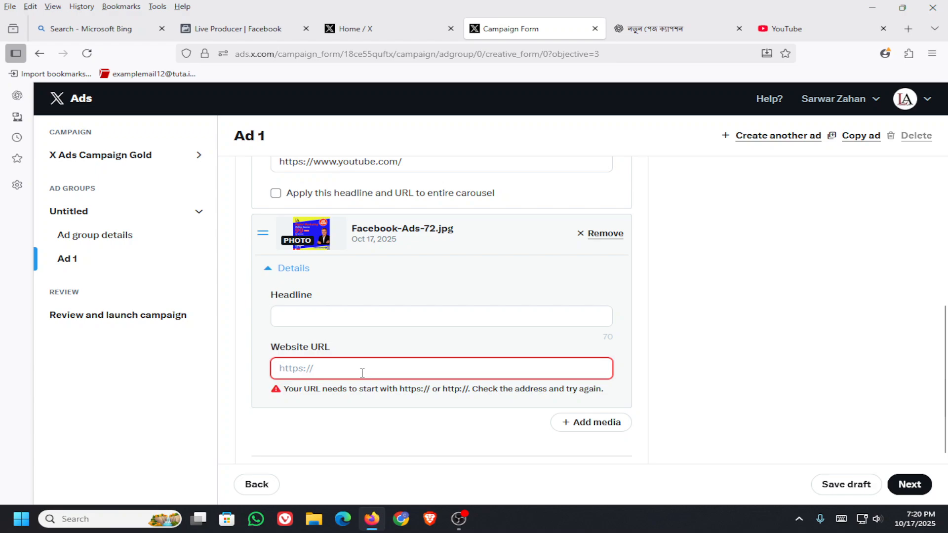
{"action": "key", "text": "ctrl+v"}
{"action": "scroll", "coordinate": [444, 332], "scroll_direction": "down", "scroll_amount": 2}
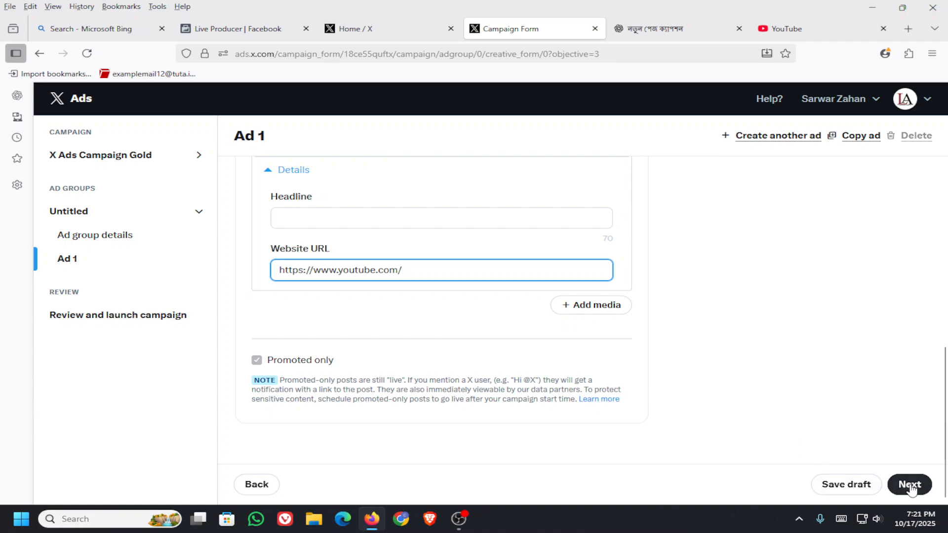
Step: Proceed to the campaign review and examine the campaign details, budget and schedule, delivery, placements, targeting and ad details
{"action": "scroll", "coordinate": [709, 354], "scroll_direction": "up", "scroll_amount": 3}
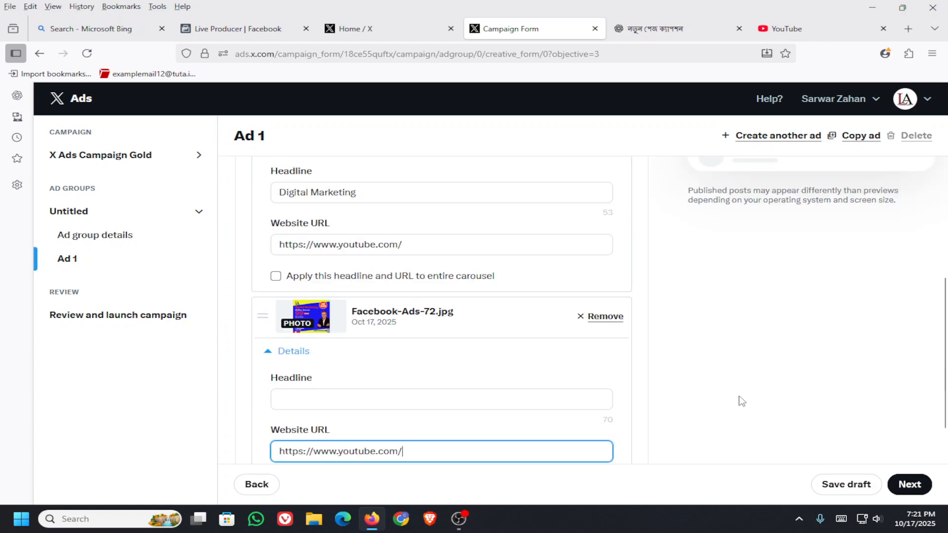
{"action": "left_click", "coordinate": [910, 486]}
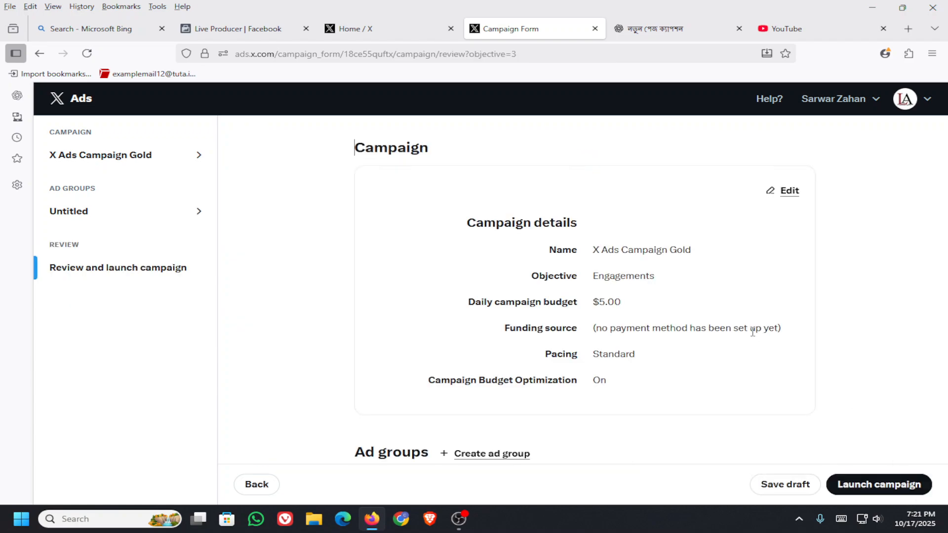
{"action": "scroll", "coordinate": [658, 335], "scroll_direction": "down", "scroll_amount": 5}
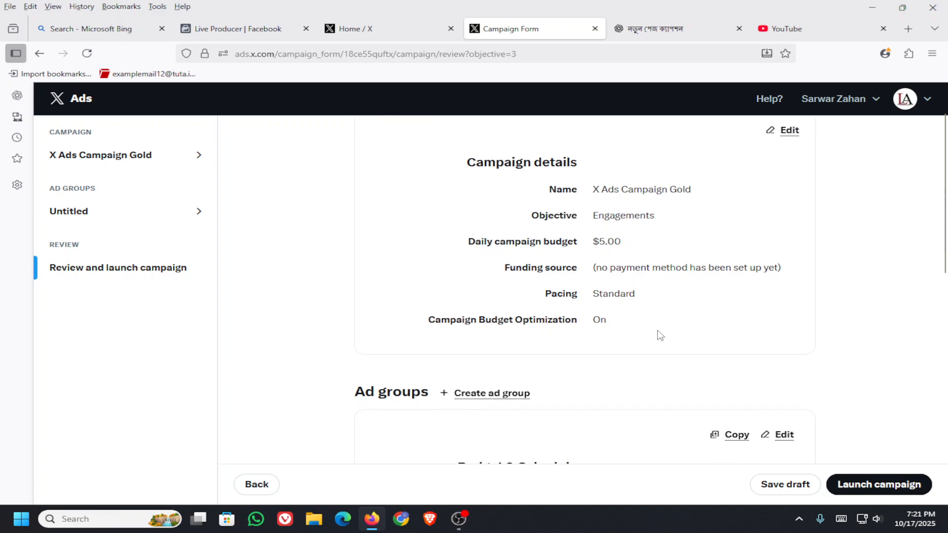
{"action": "scroll", "coordinate": [658, 336], "scroll_direction": "down", "scroll_amount": 4}
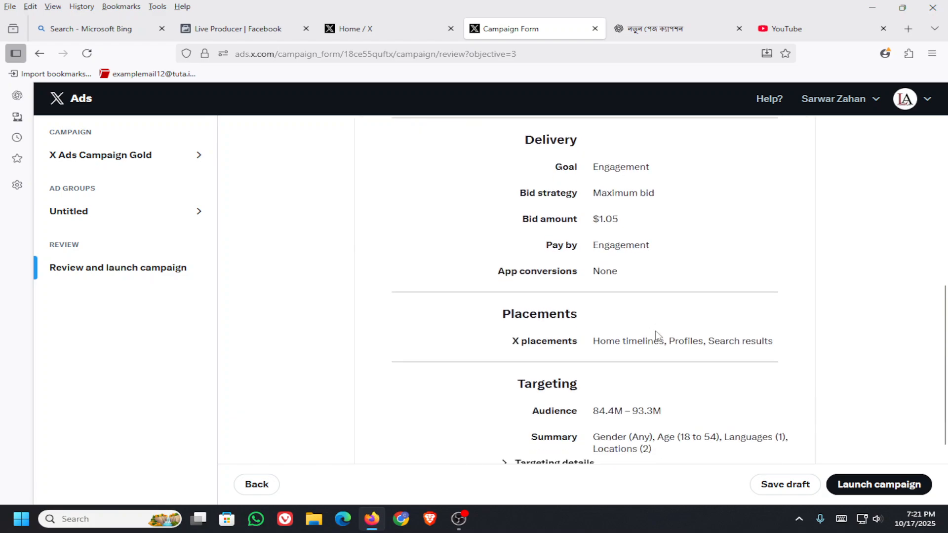
{"action": "scroll", "coordinate": [637, 296], "scroll_direction": "up", "scroll_amount": 6}
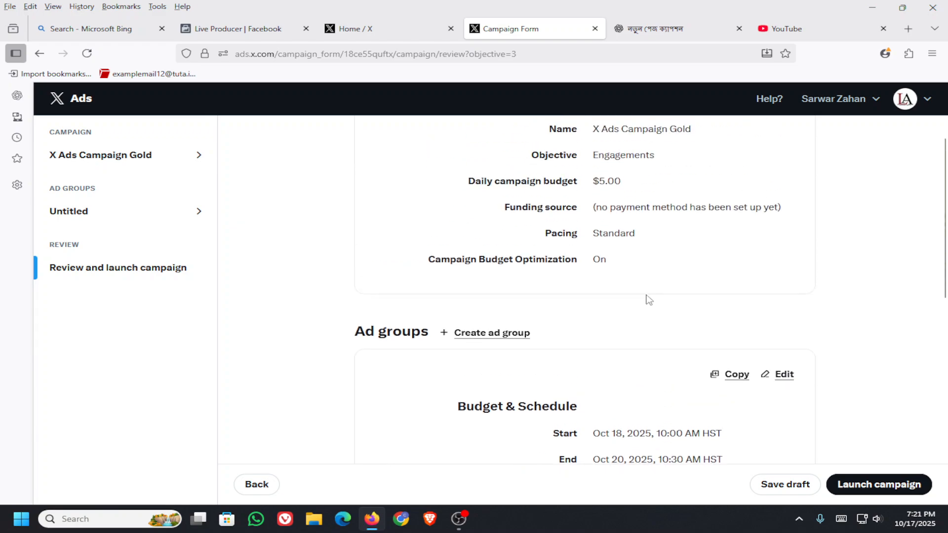
{"action": "scroll", "coordinate": [758, 336], "scroll_direction": "down", "scroll_amount": 9}
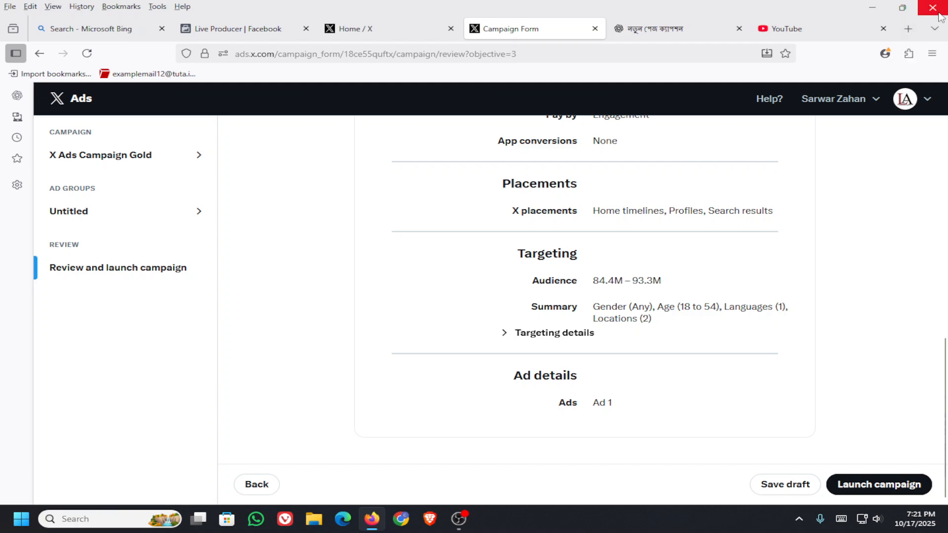
Step: Close the YouTube, ChatGPT, Campaign Form, X Home and Facebook Live Producer pages, keeping only the Bing page open
{"action": "left_click", "coordinate": [883, 29]}
{"action": "left_click", "coordinate": [758, 29]}
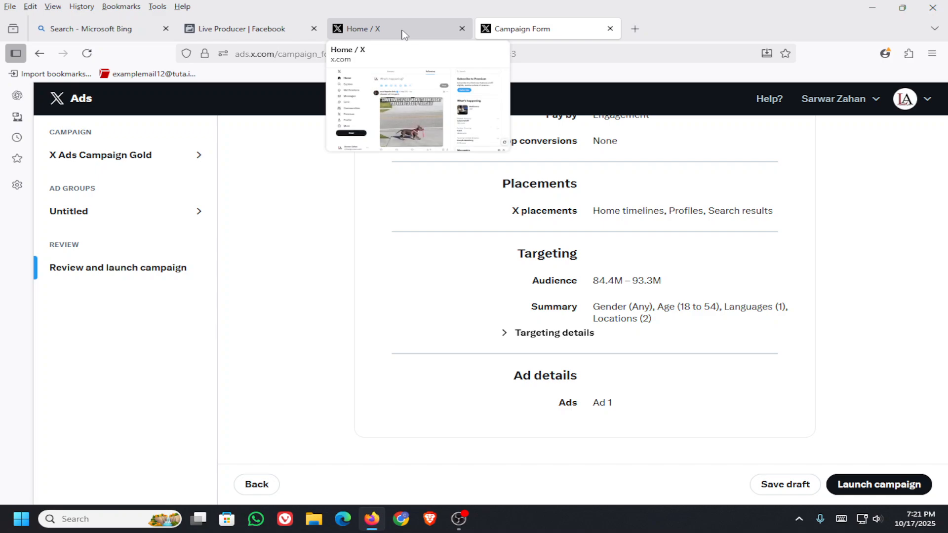
{"action": "left_click", "coordinate": [610, 28]}
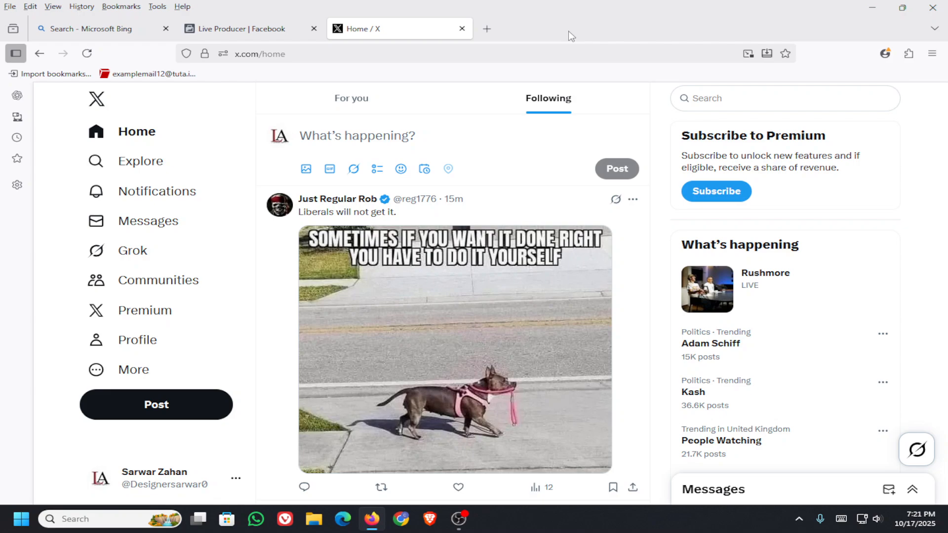
{"action": "left_click", "coordinate": [462, 29]}
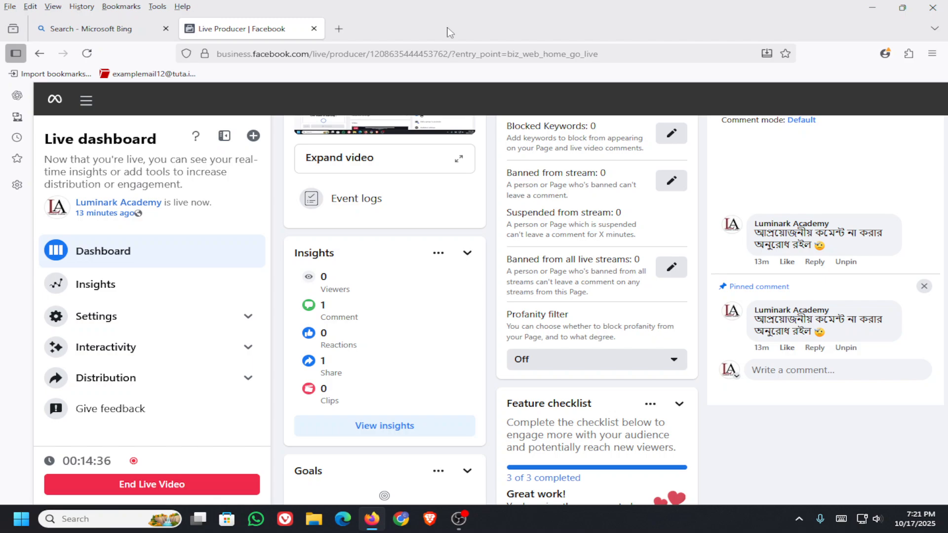
{"action": "scroll", "coordinate": [372, 233], "scroll_direction": "up", "scroll_amount": 3}
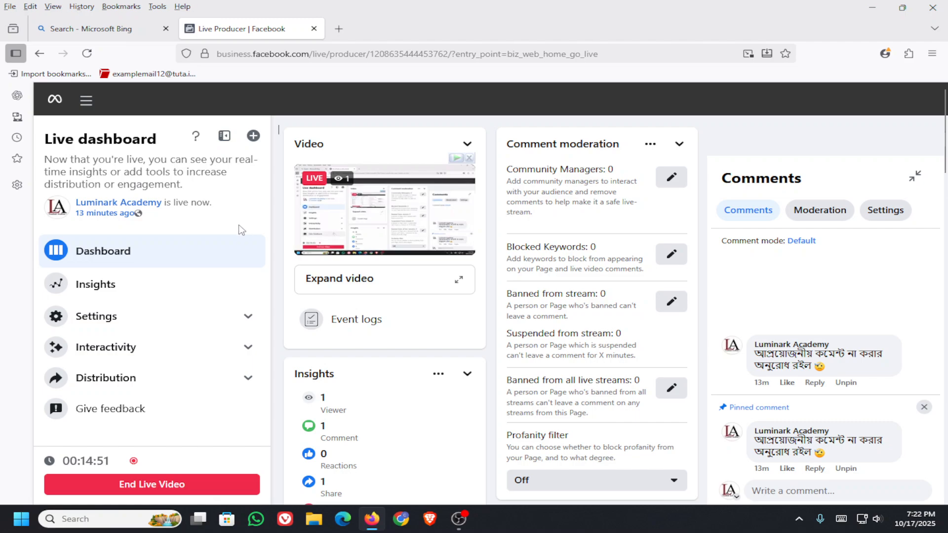
{"action": "scroll", "coordinate": [235, 239], "scroll_direction": "down", "scroll_amount": 2}
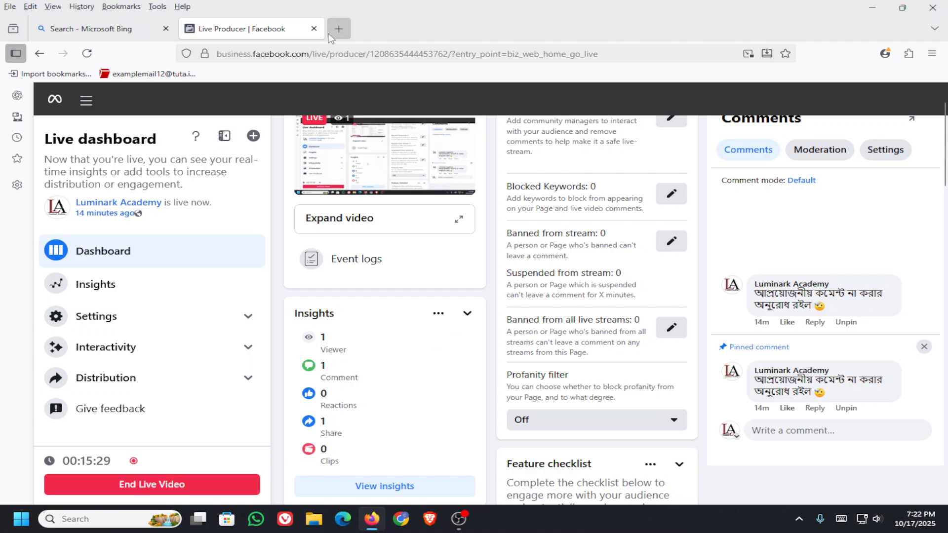
{"action": "left_click", "coordinate": [314, 29]}
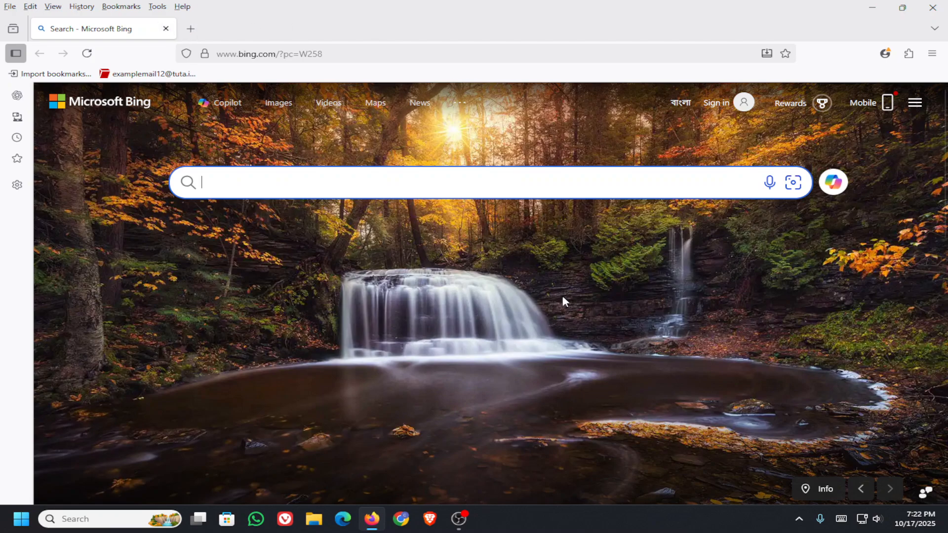
Step: Switch to OBS and try to exit it, dismissing the exit confirmation
{"action": "left_click", "coordinate": [513, 453]}
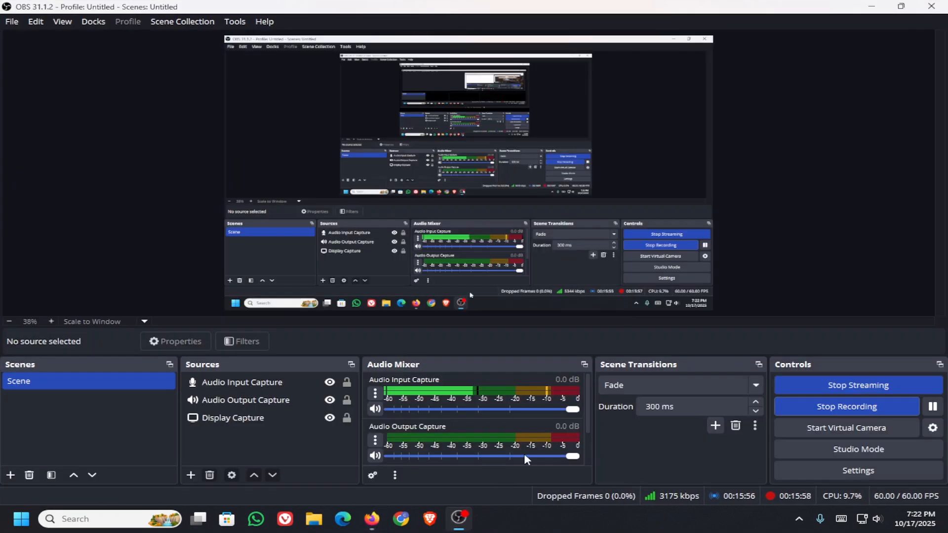
{"action": "left_click", "coordinate": [931, 6]}
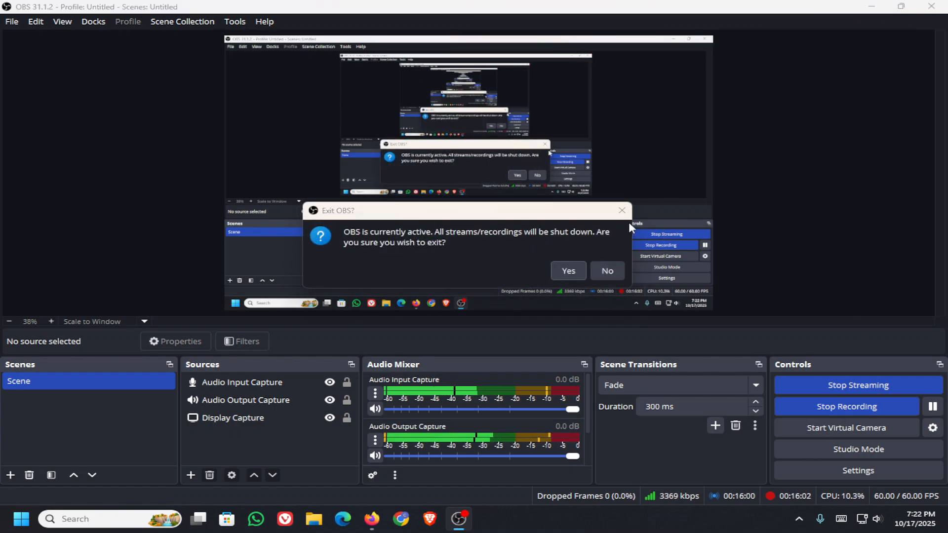
{"action": "left_click", "coordinate": [629, 206]}
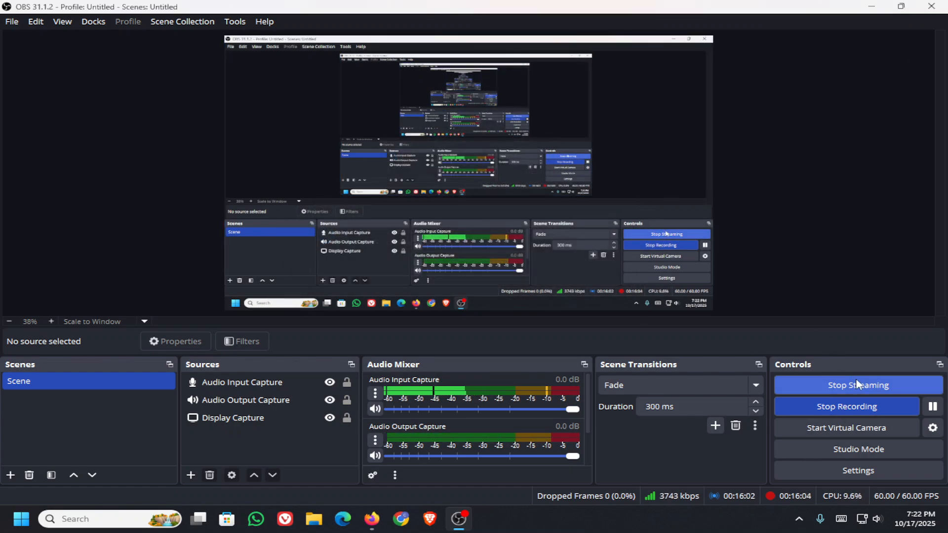